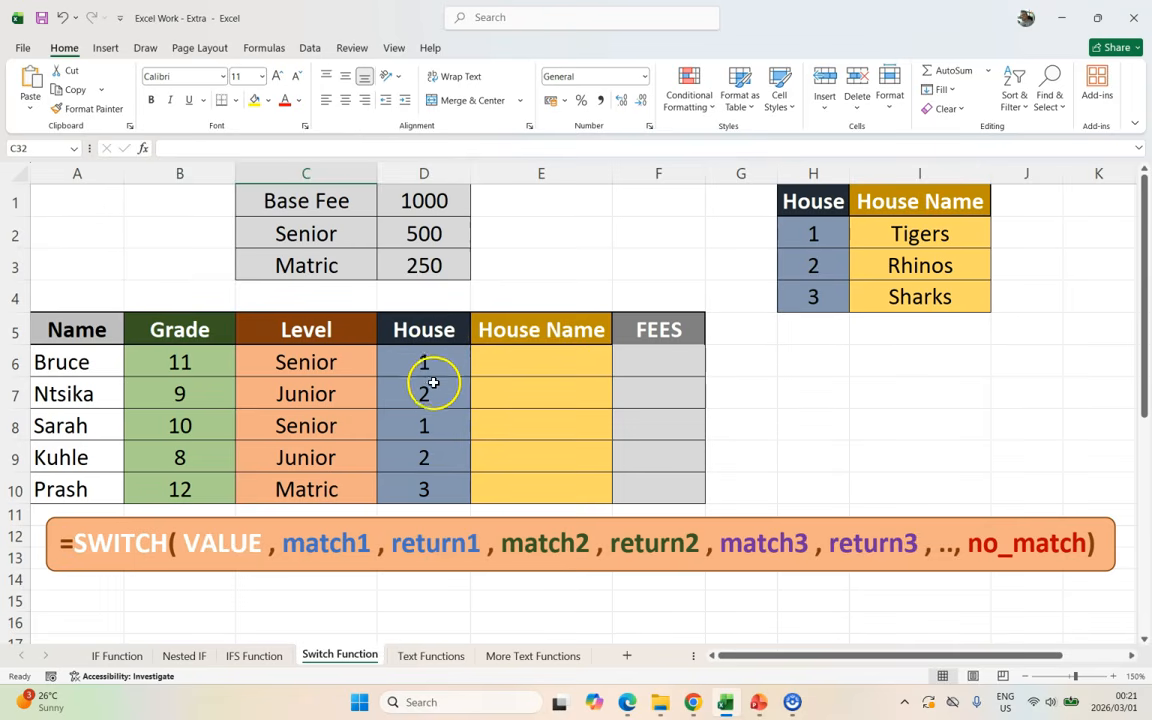
Step: Review the House lookup table's numbers 1–3 and the first student's house number in D6
drag(965, 201, 800, 298)
click(540, 366)
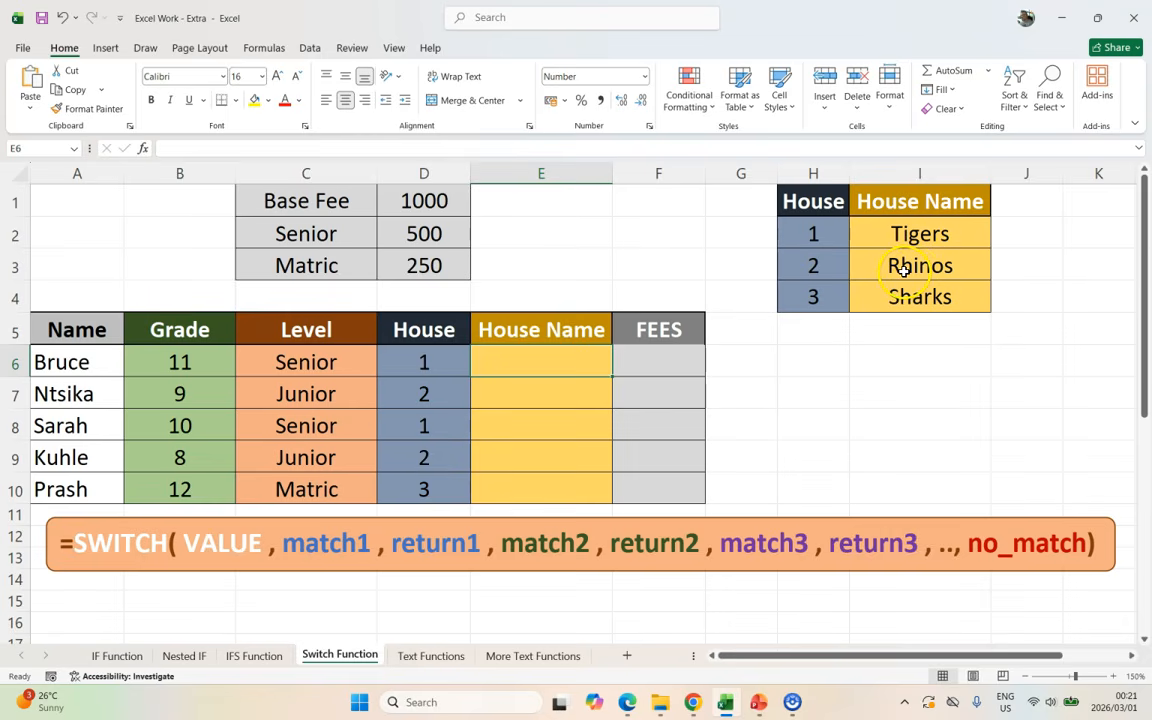
click(426, 360)
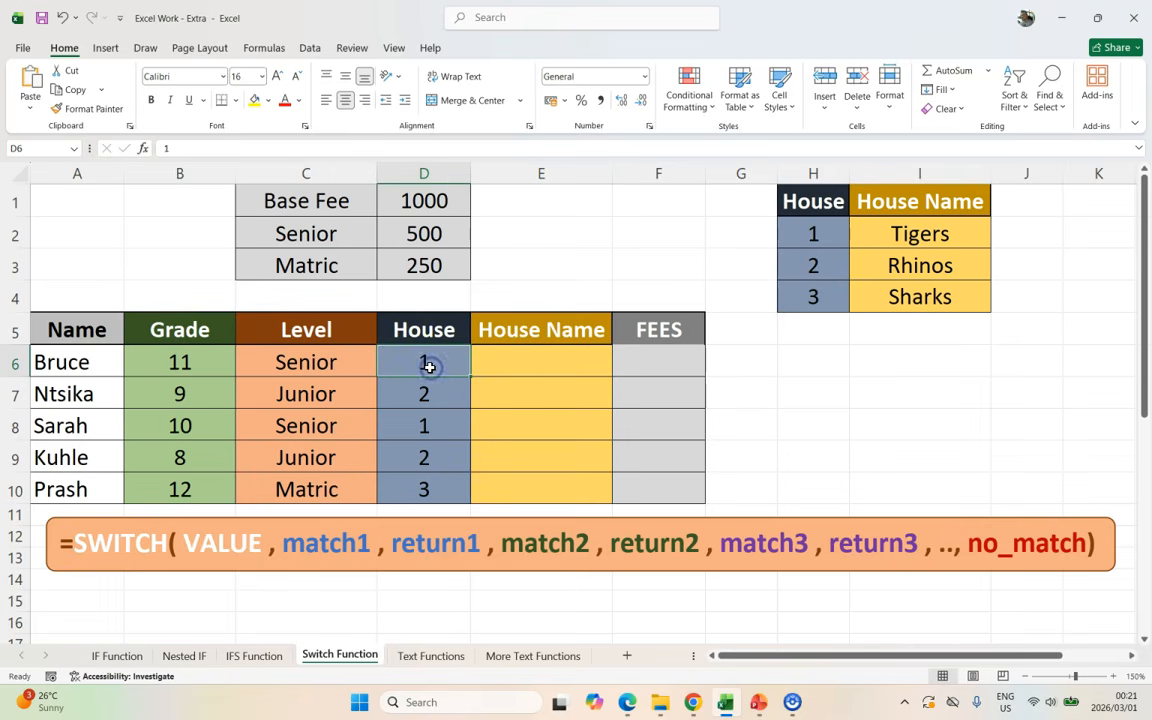
click(812, 234)
click(814, 265)
click(818, 289)
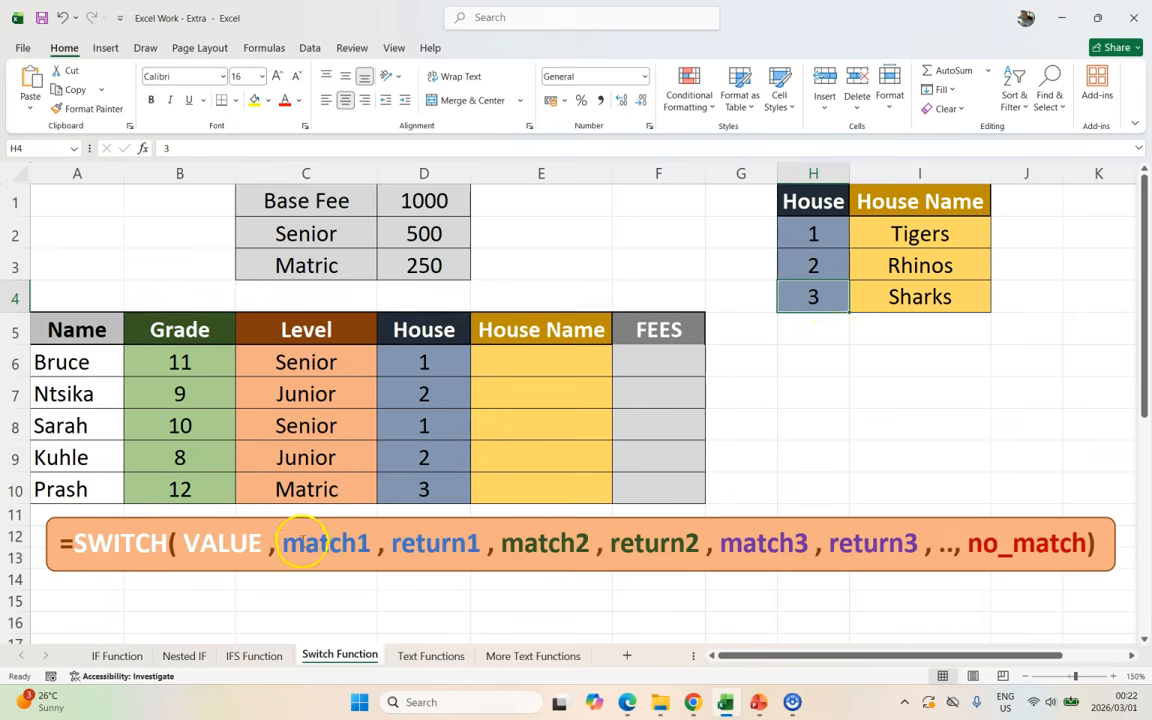
Step: Enter =switch(D6,1,"Tigers",2,"Rhinos",3,"Sharks","No house") in E6
click(536, 368)
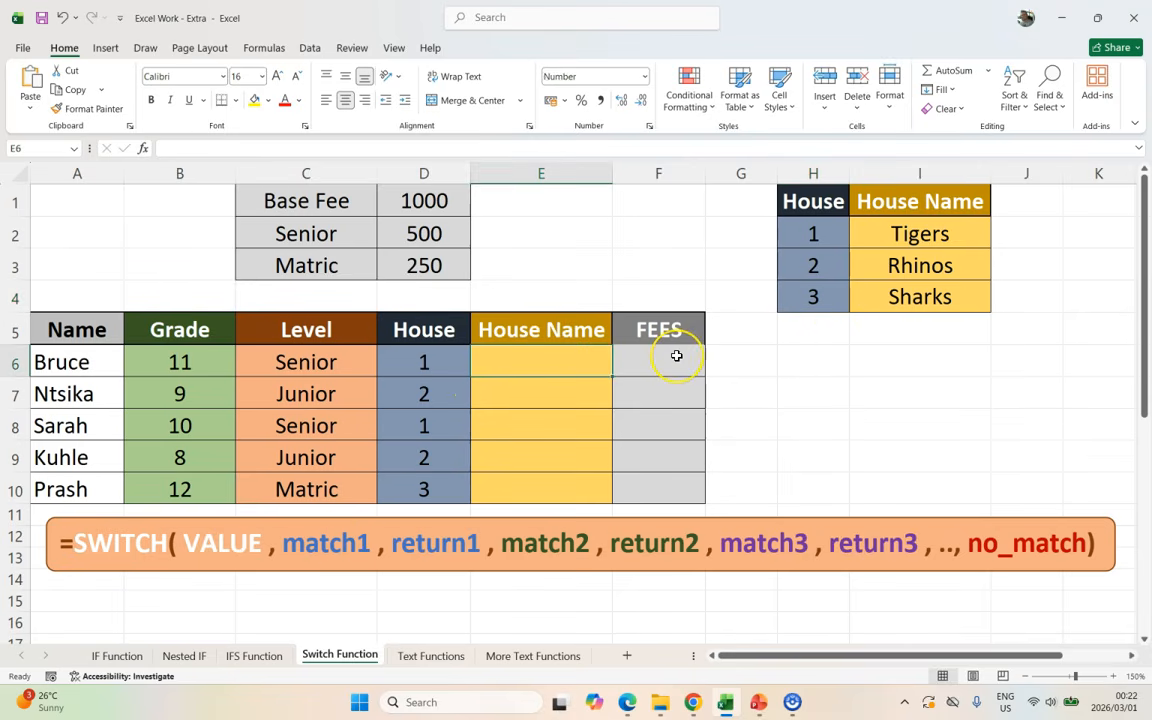
text(=switch()
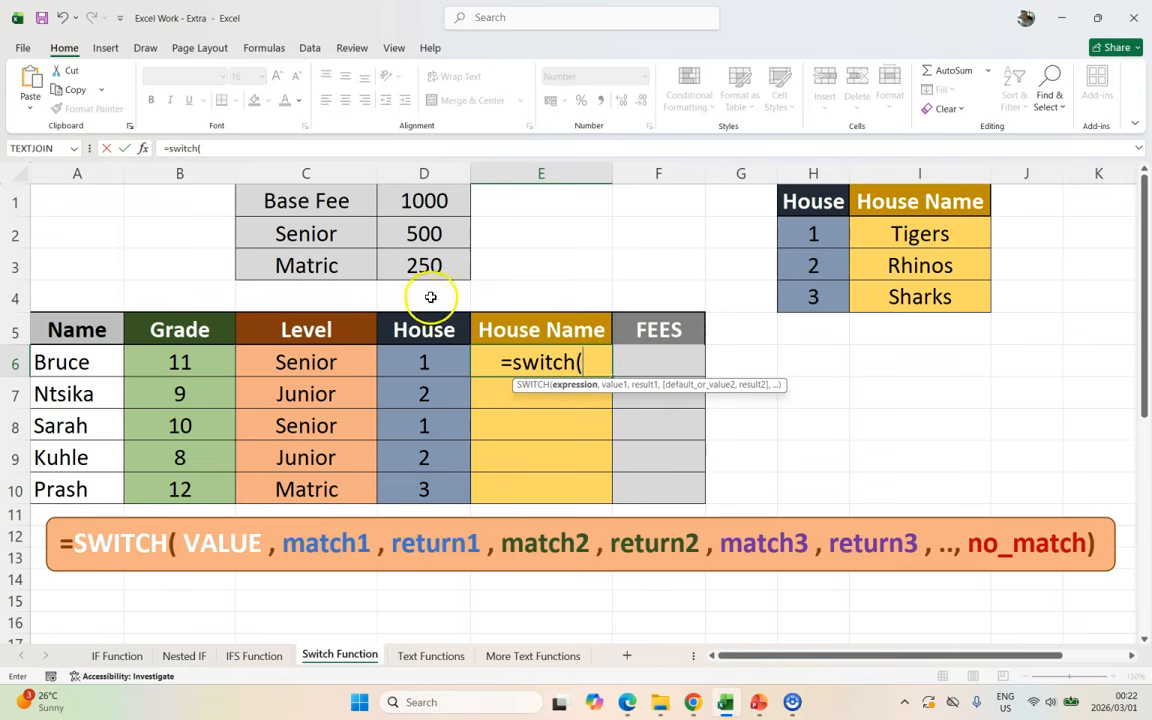
click(423, 362)
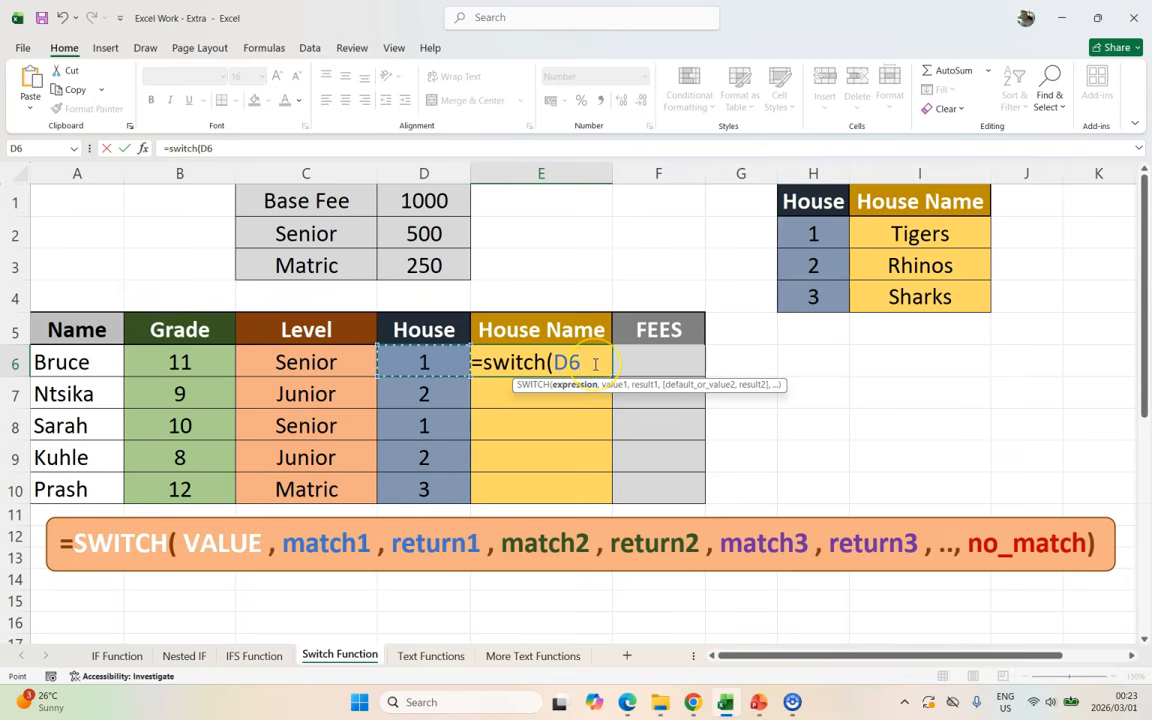
text(,)
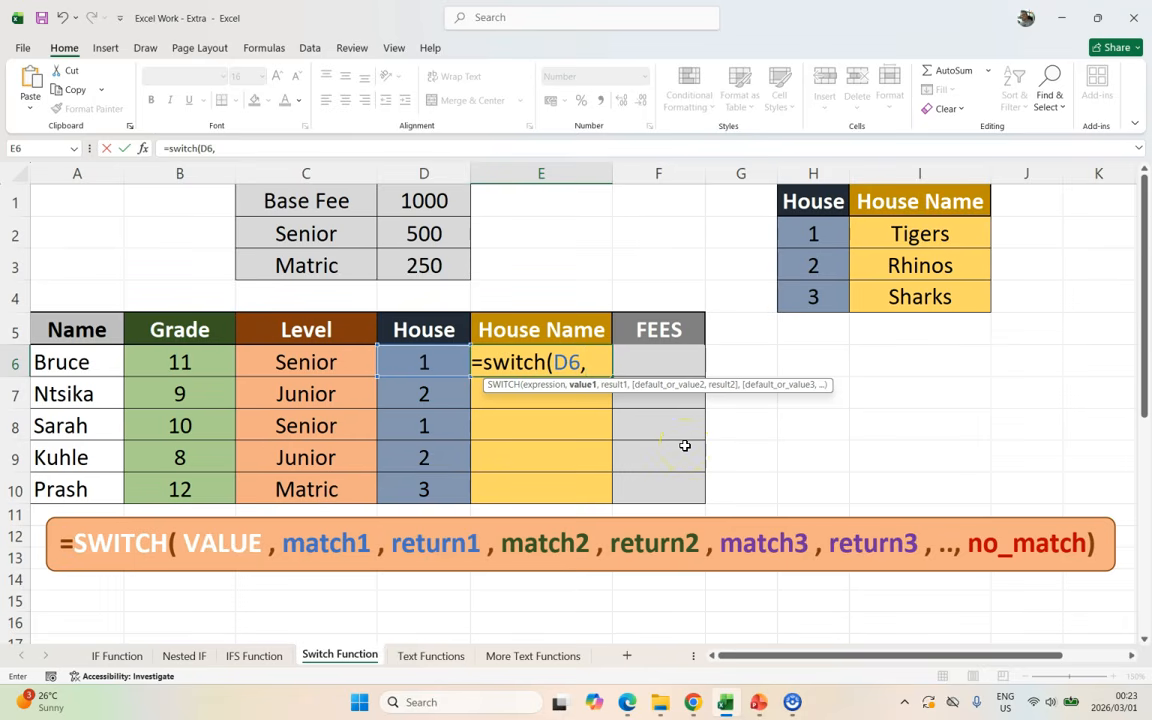
text(1,)
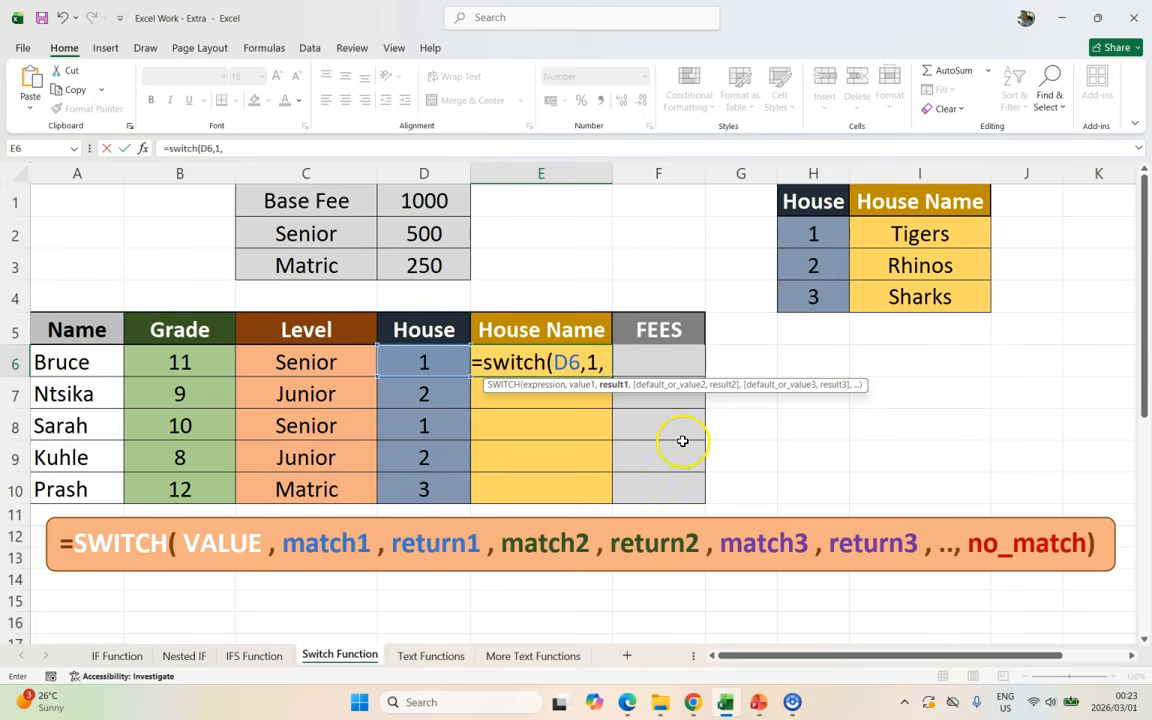
text("Ti)
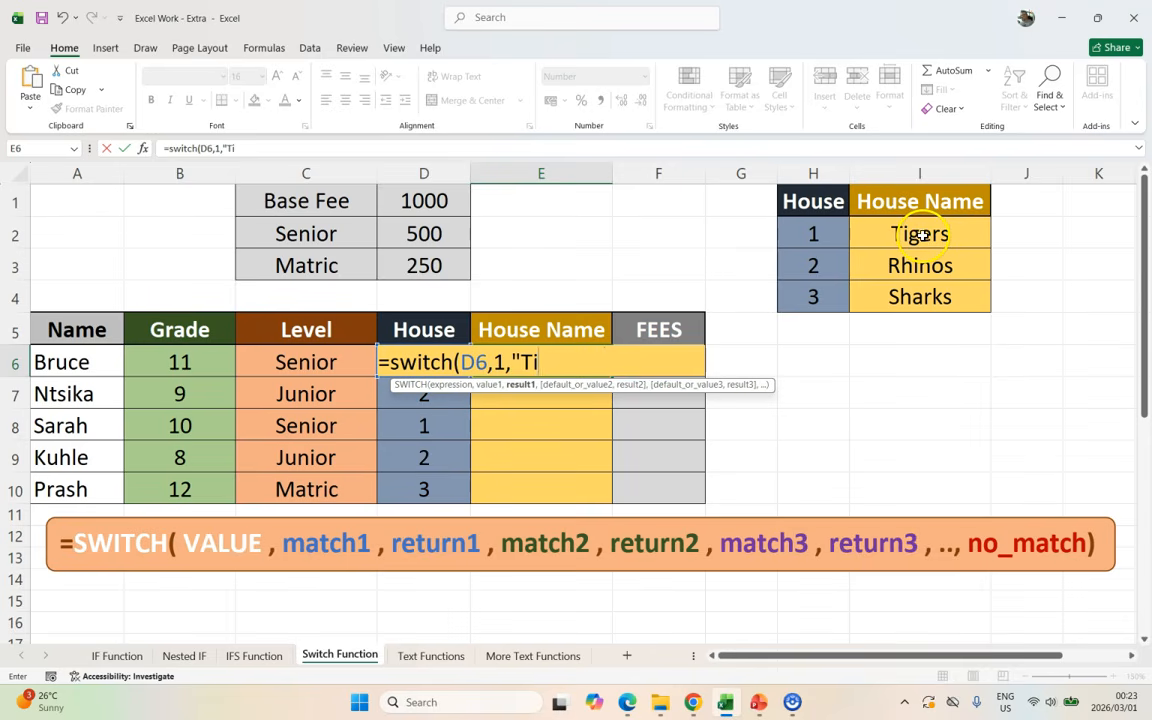
text(gers",)
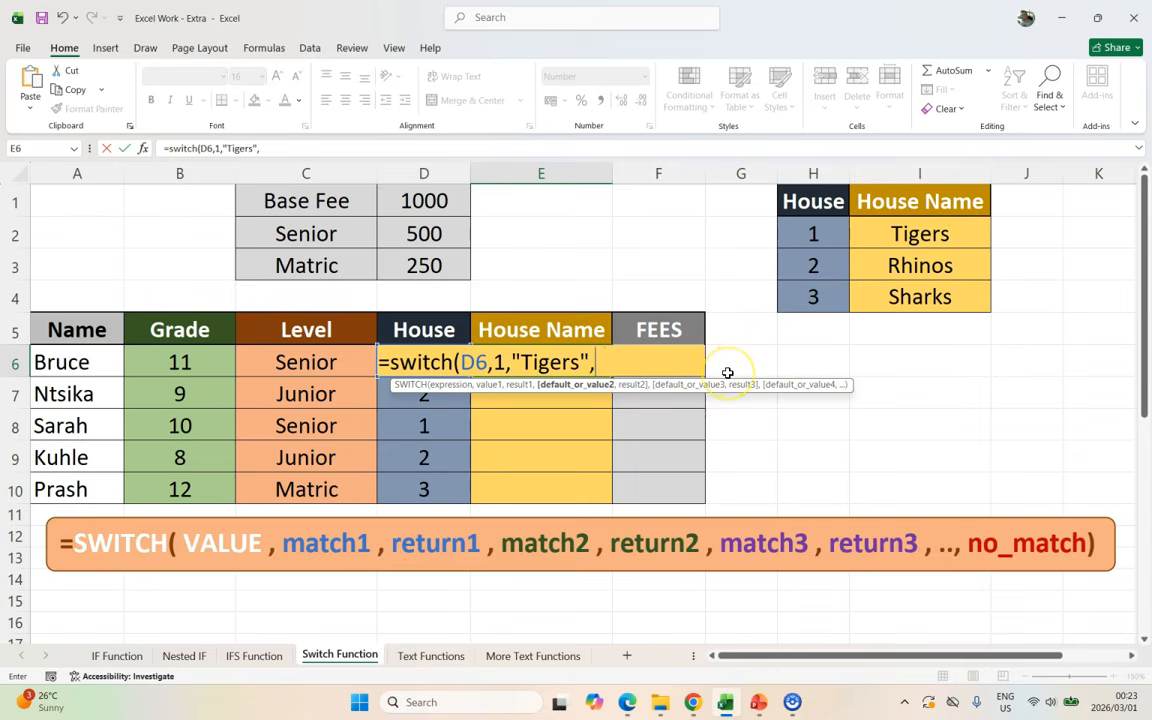
text(2,)
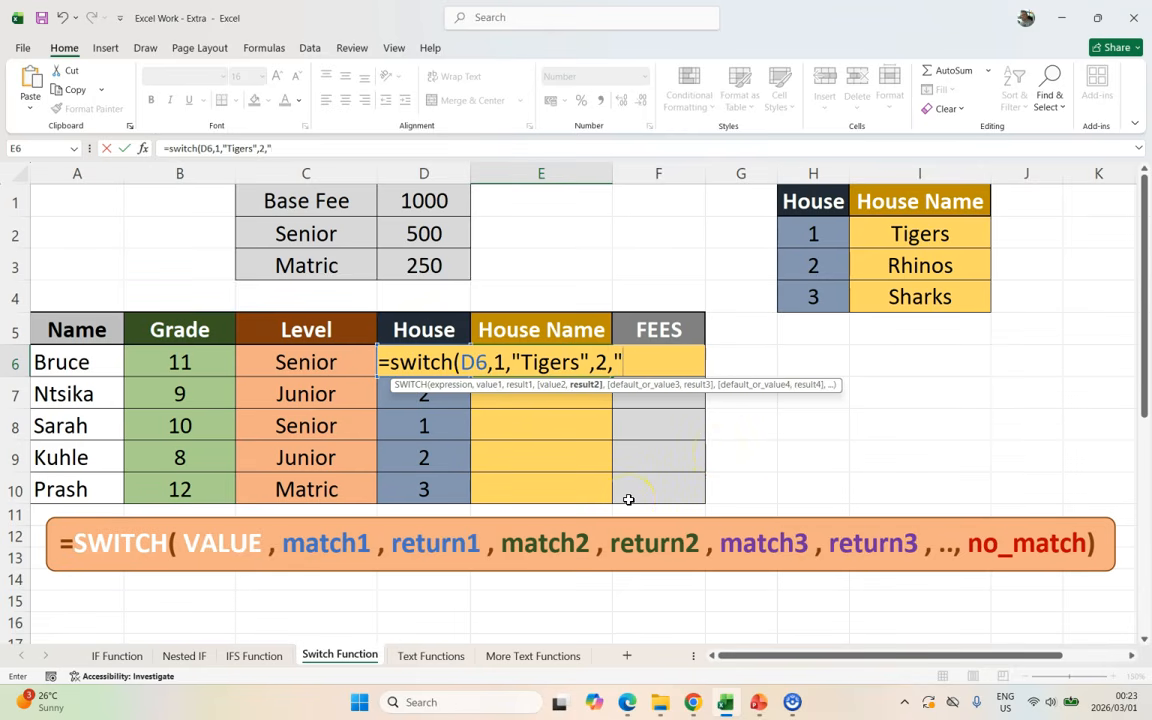
text("Rhinos",)
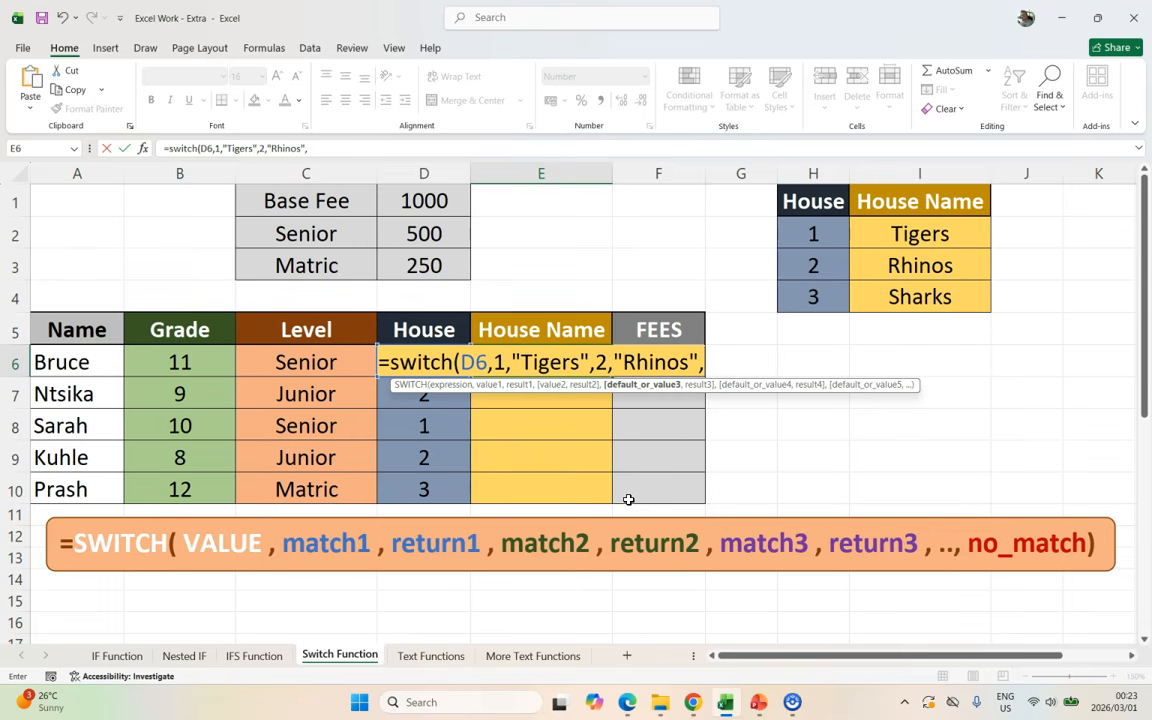
text(3,)
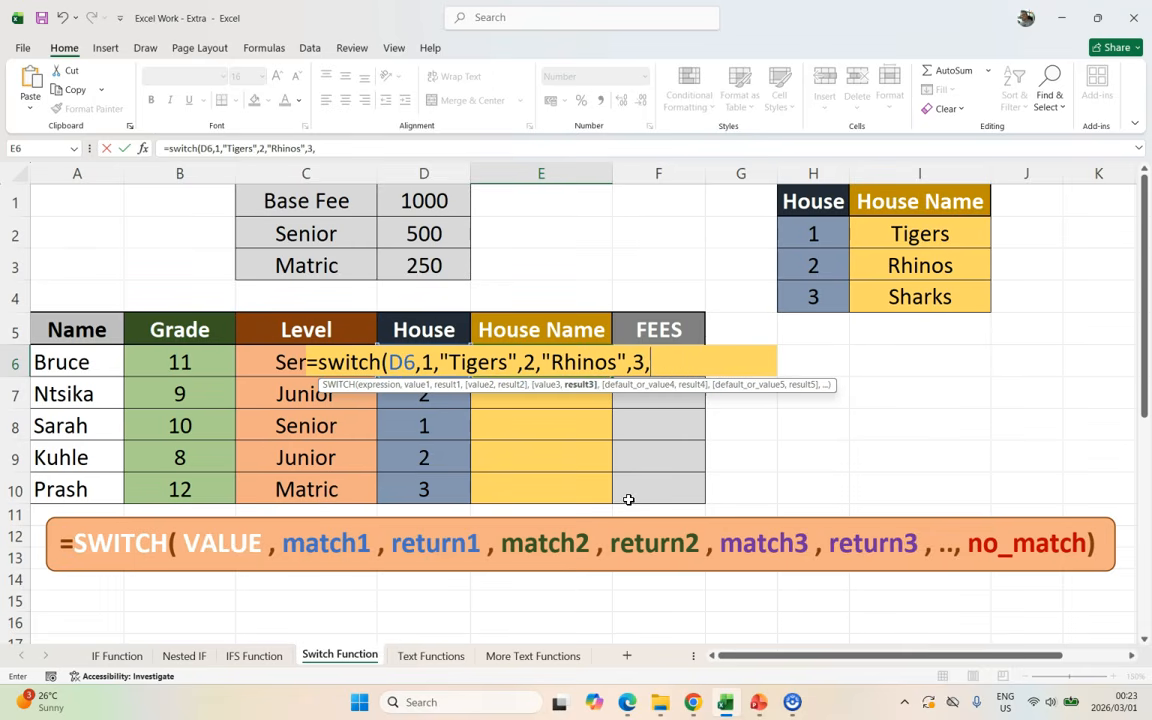
text("Sharks",)
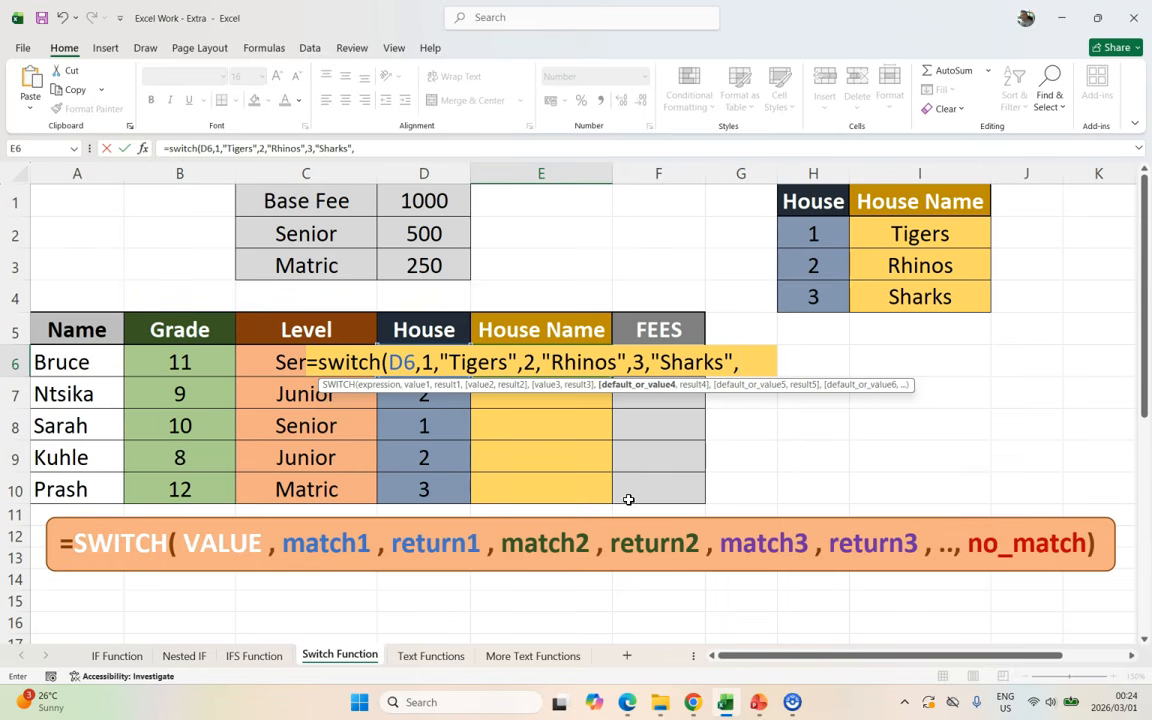
text("No ho)
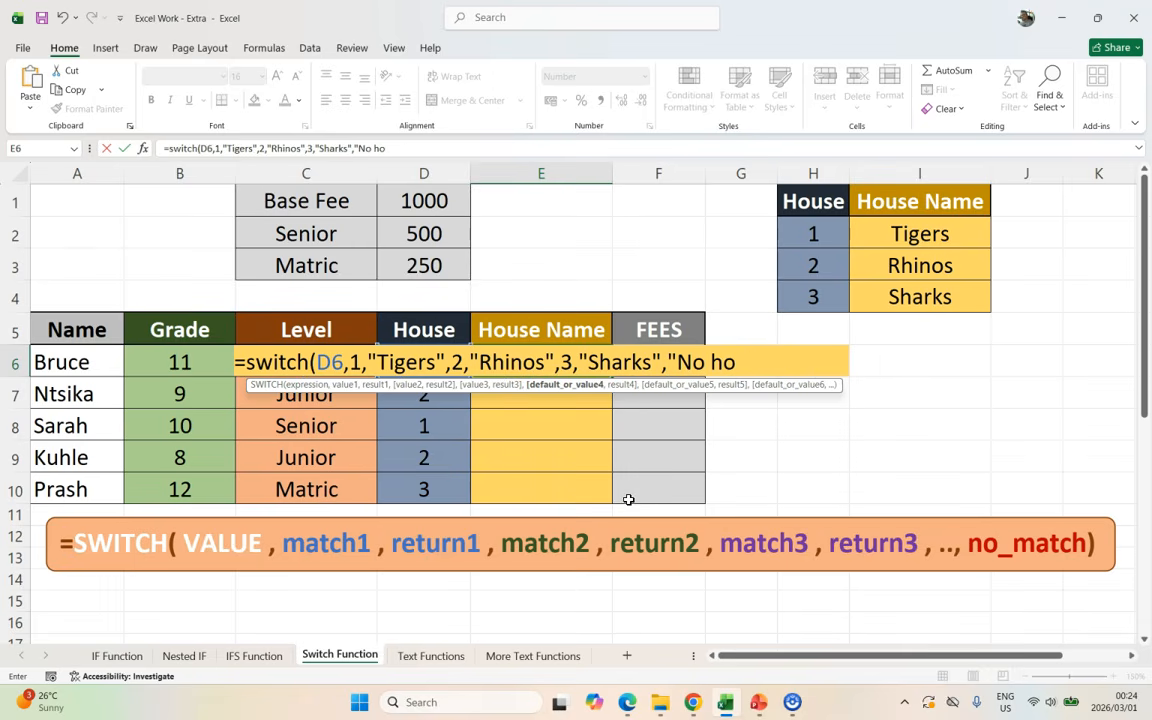
text(use"))
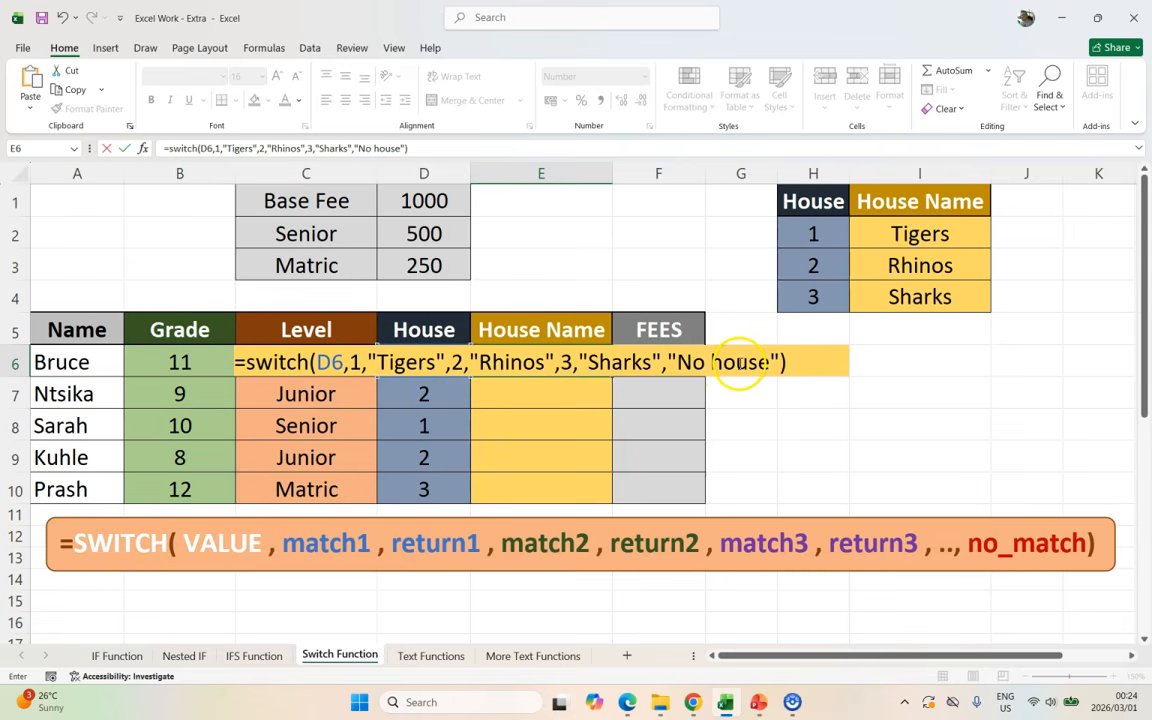
key(Return)
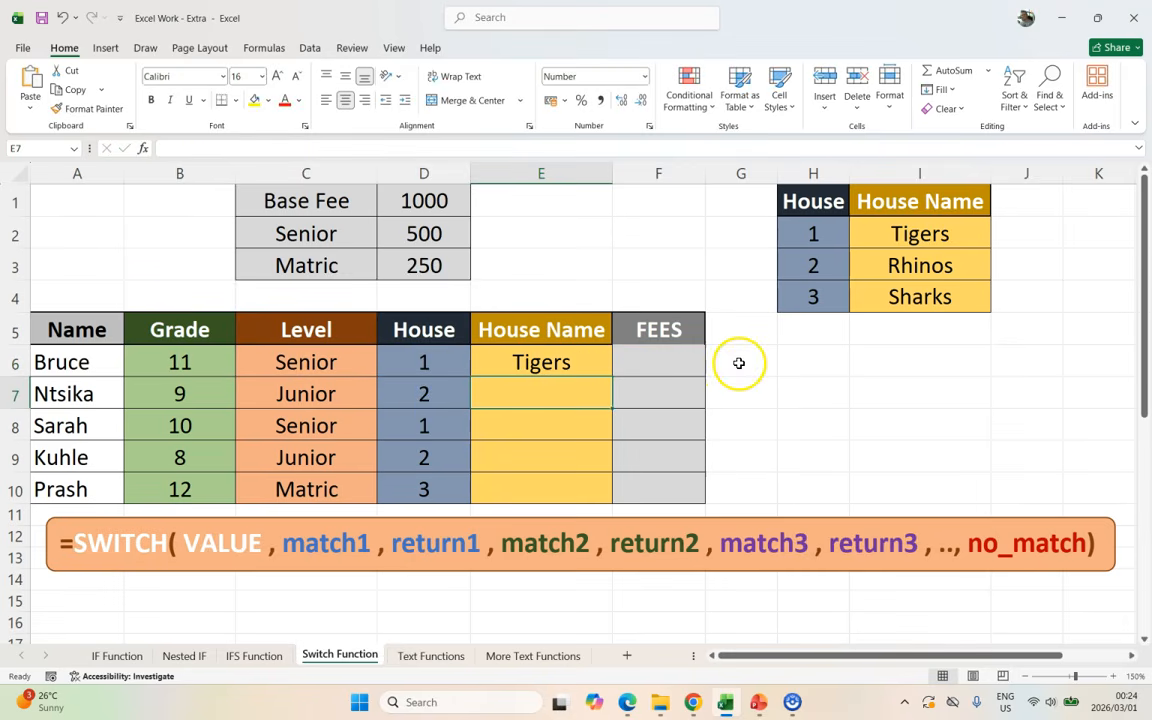
Step: Fill E6's SWITCH formula down to E10 and check the copy in E9
click(555, 363)
drag(612, 378, 599, 491)
click(521, 455)
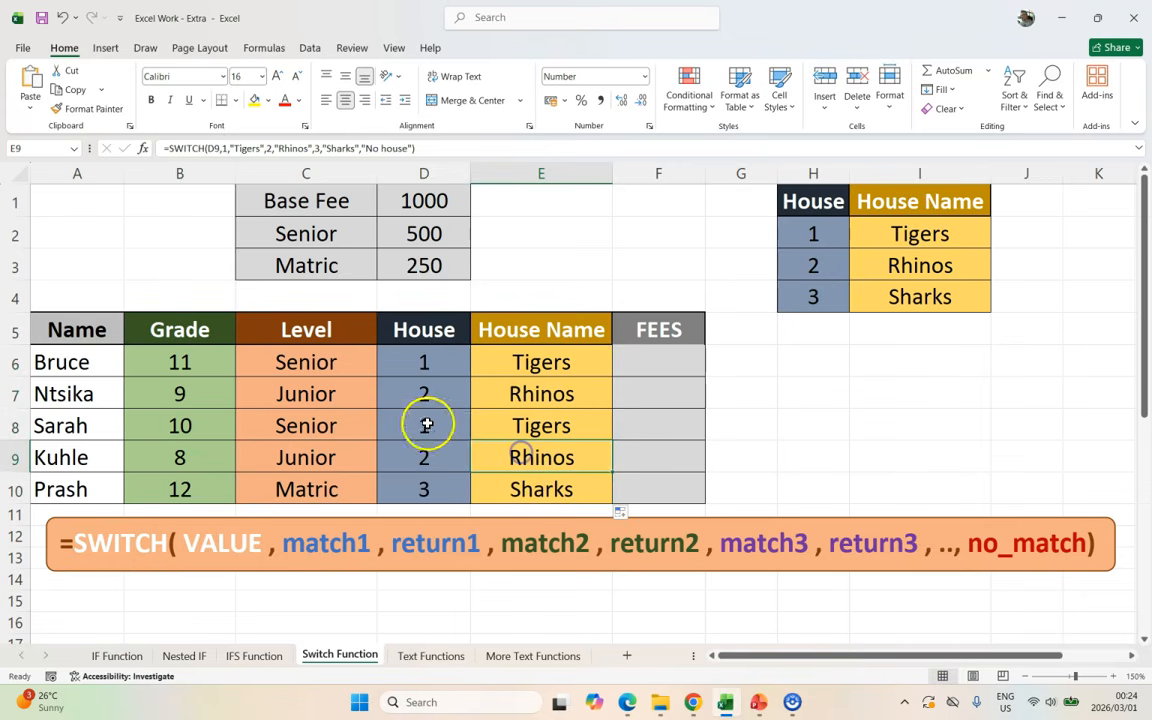
Step: Test house number 9 in D8, undo back to 1, then begin rewriting E6 as =switch(D6,
click(426, 424)
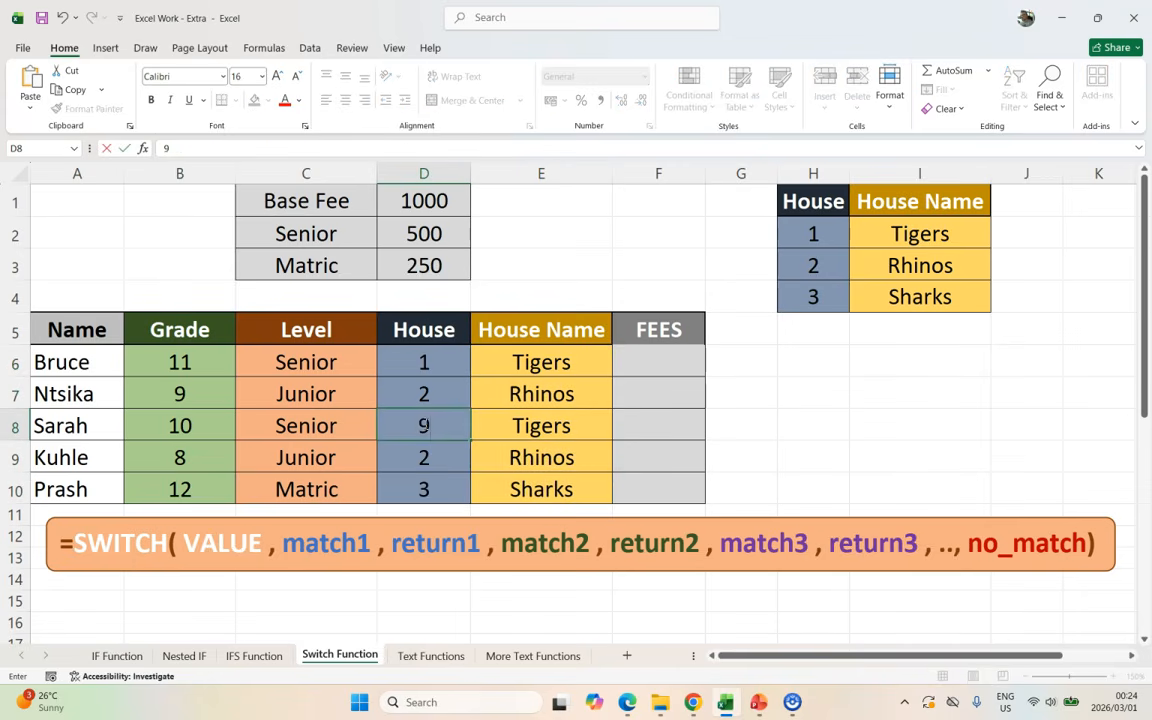
text(9)
key(Tab)
click(424, 425)
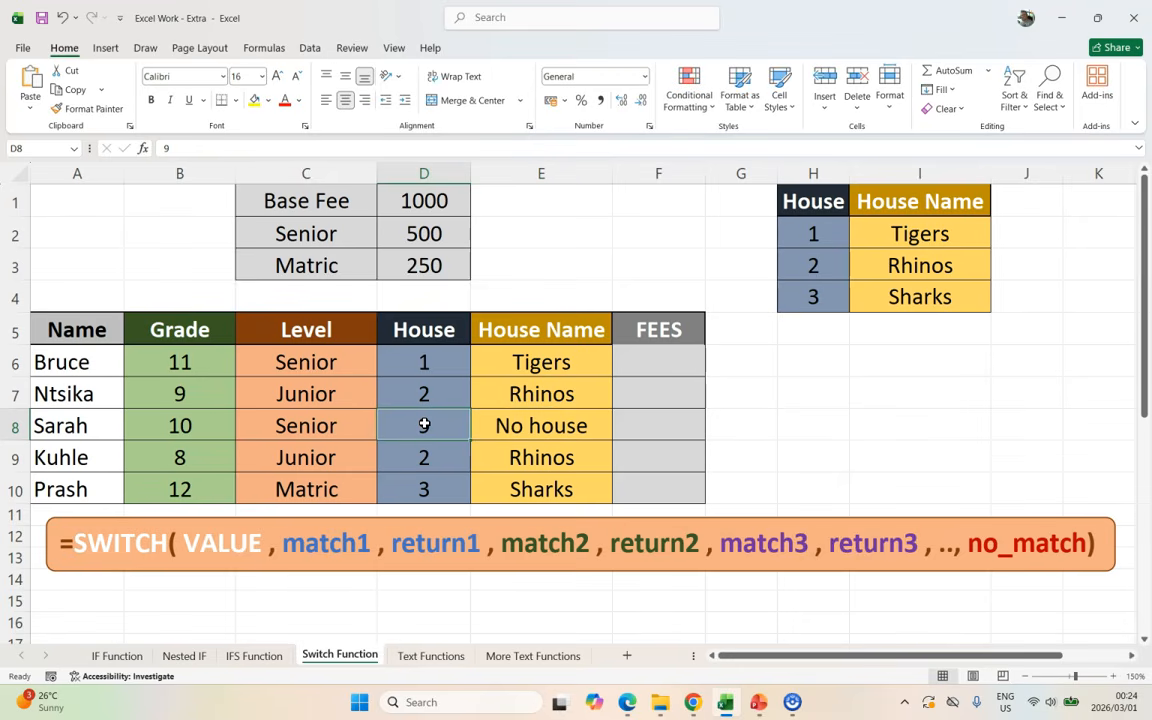
key(ctrl+z)
click(555, 364)
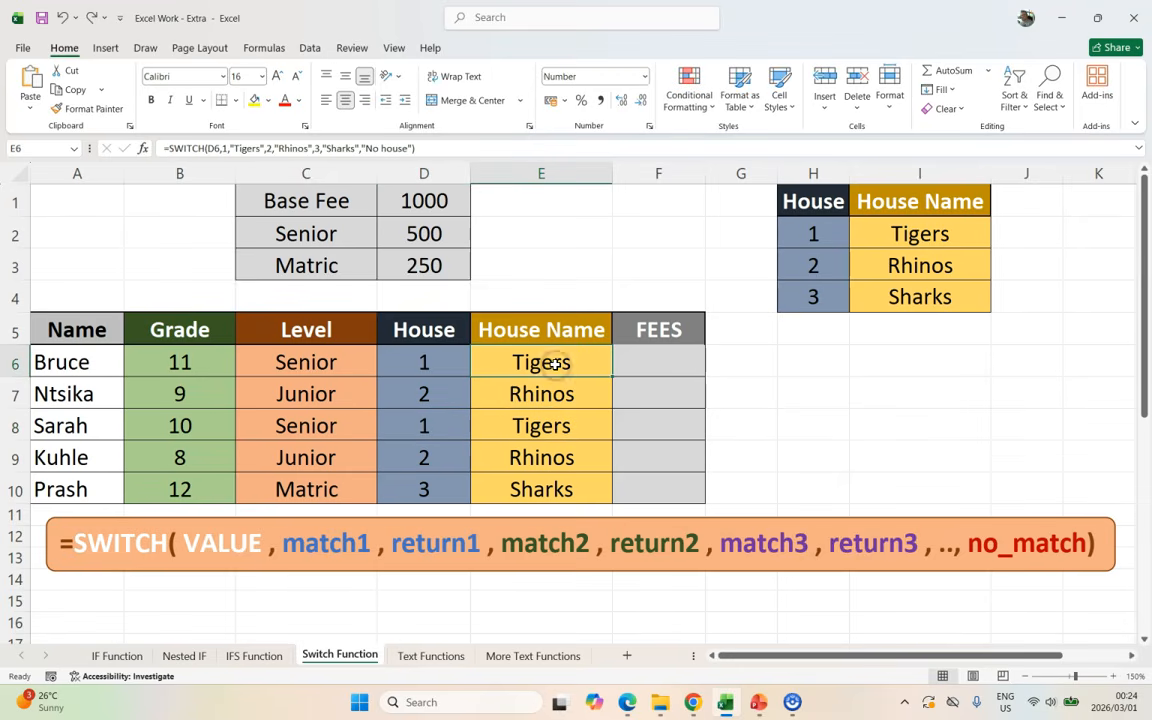
text(=switc)
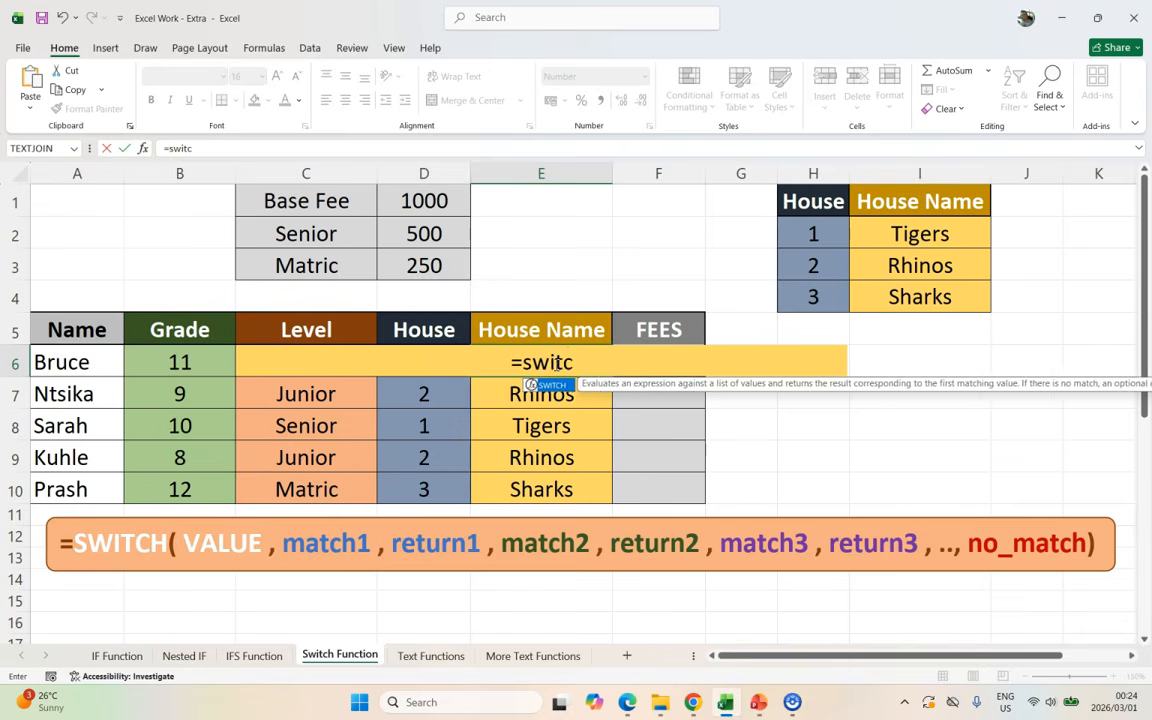
text(h(D)
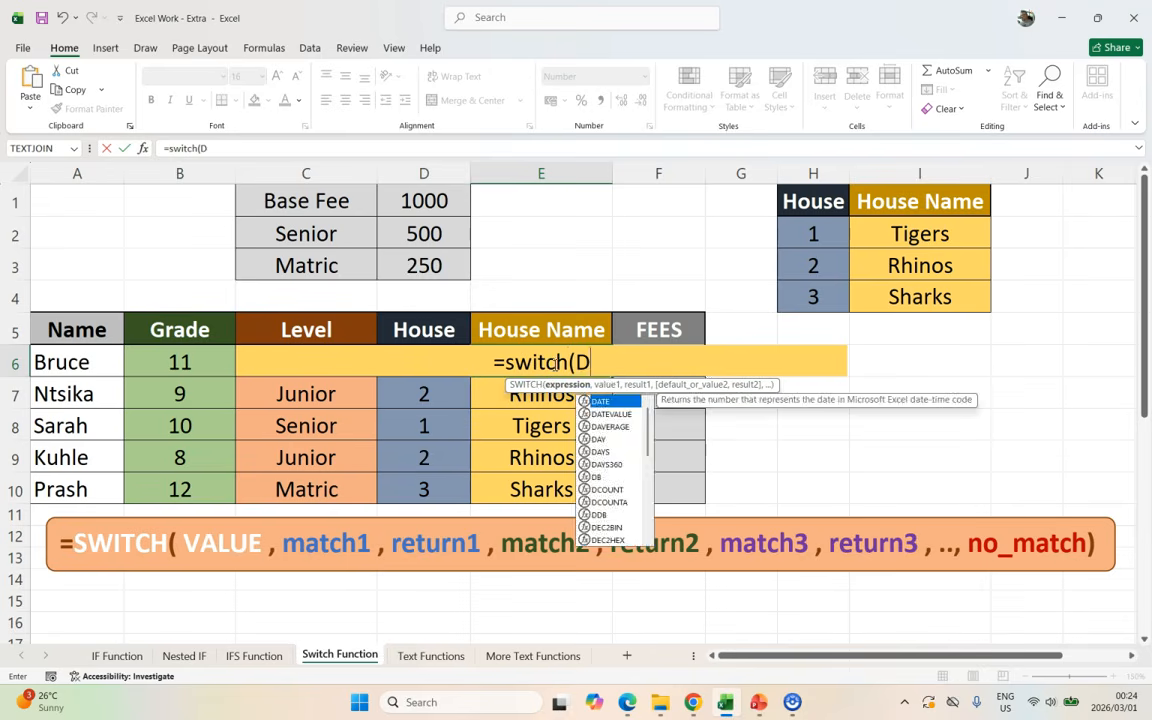
text(6,)
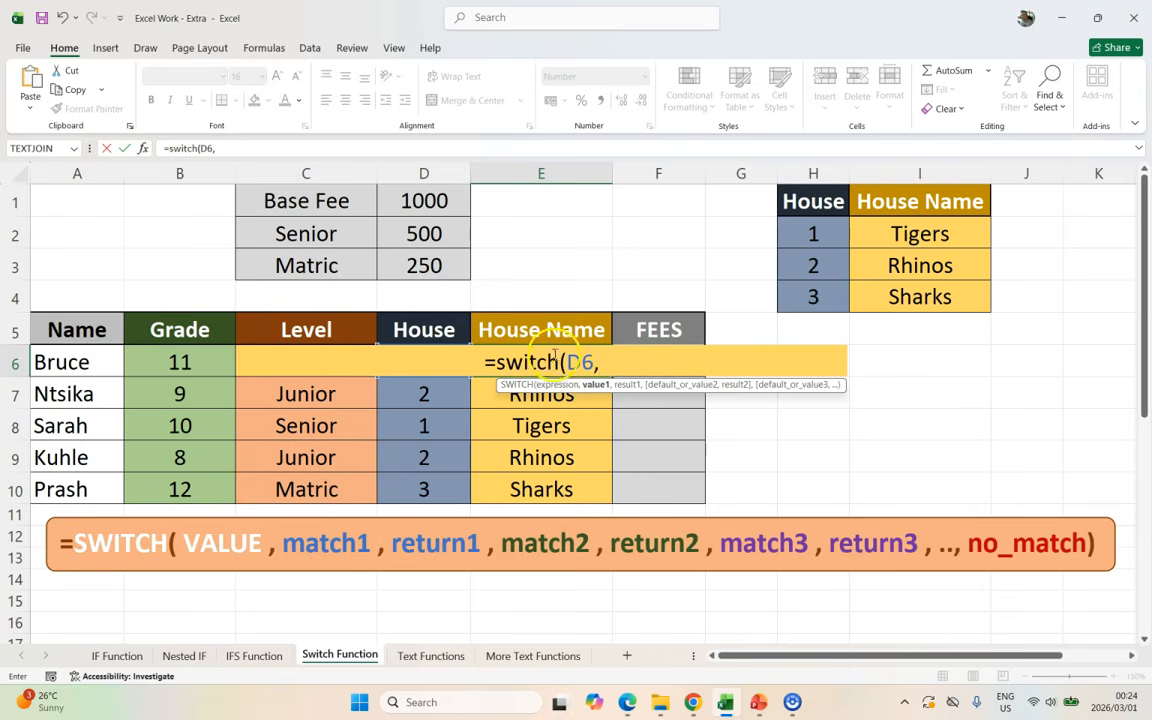
Step: Finish E6's SWITCH with pairs H2/I2, H3/I3, H4/I4 and default "no house"
click(822, 235)
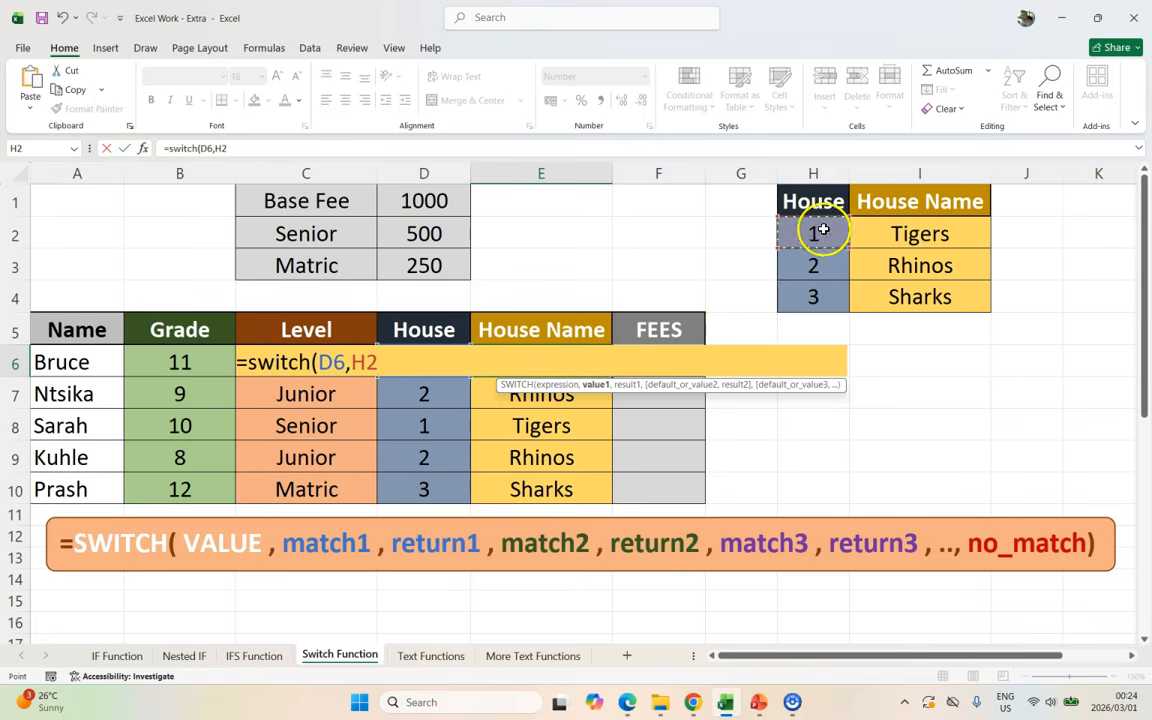
text(,)
click(891, 233)
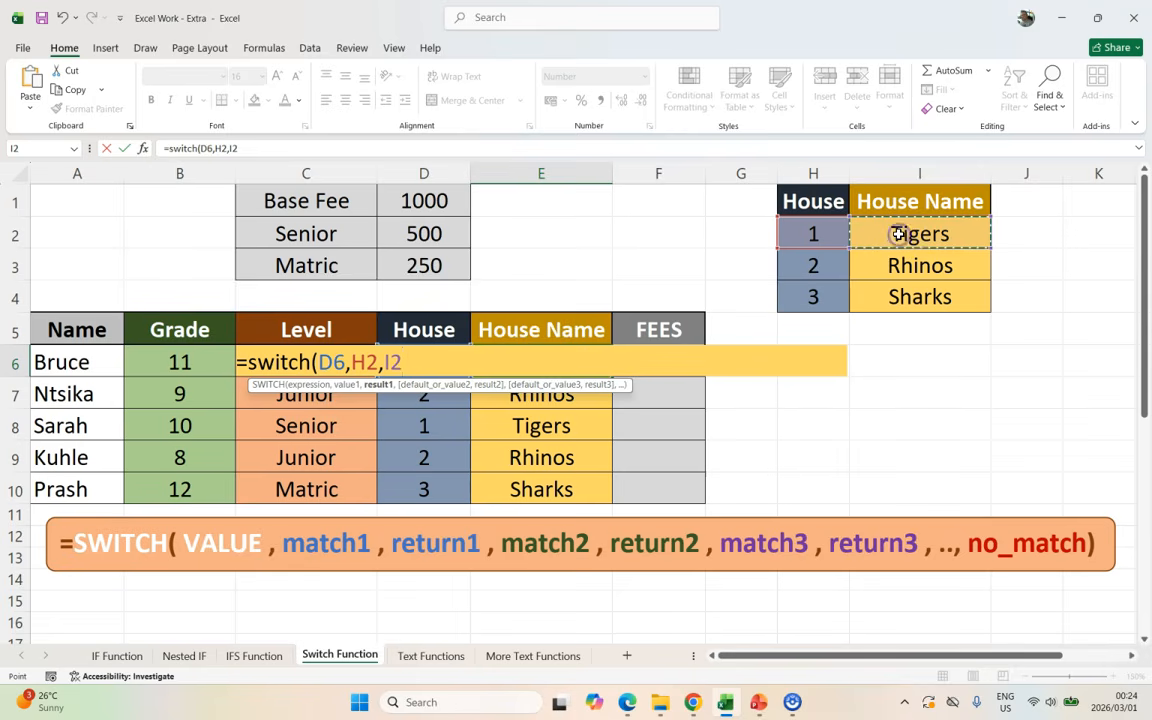
text(,)
click(812, 265)
text(,)
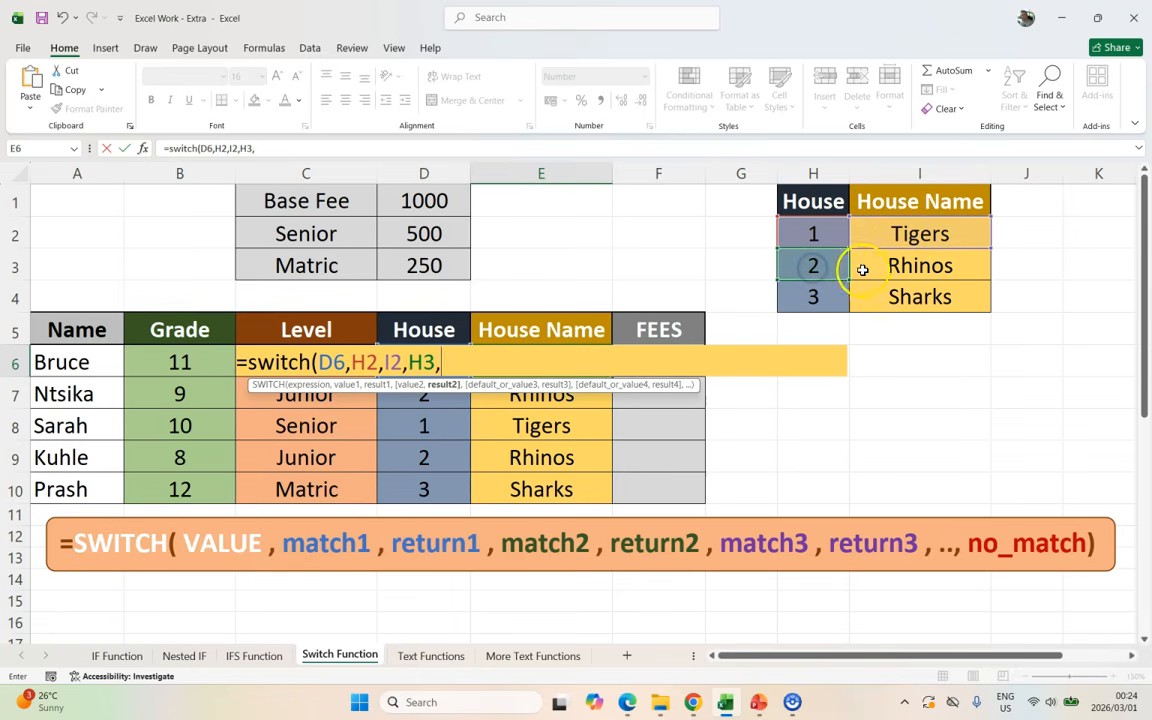
click(907, 265)
text(,)
click(813, 294)
text(,)
click(903, 294)
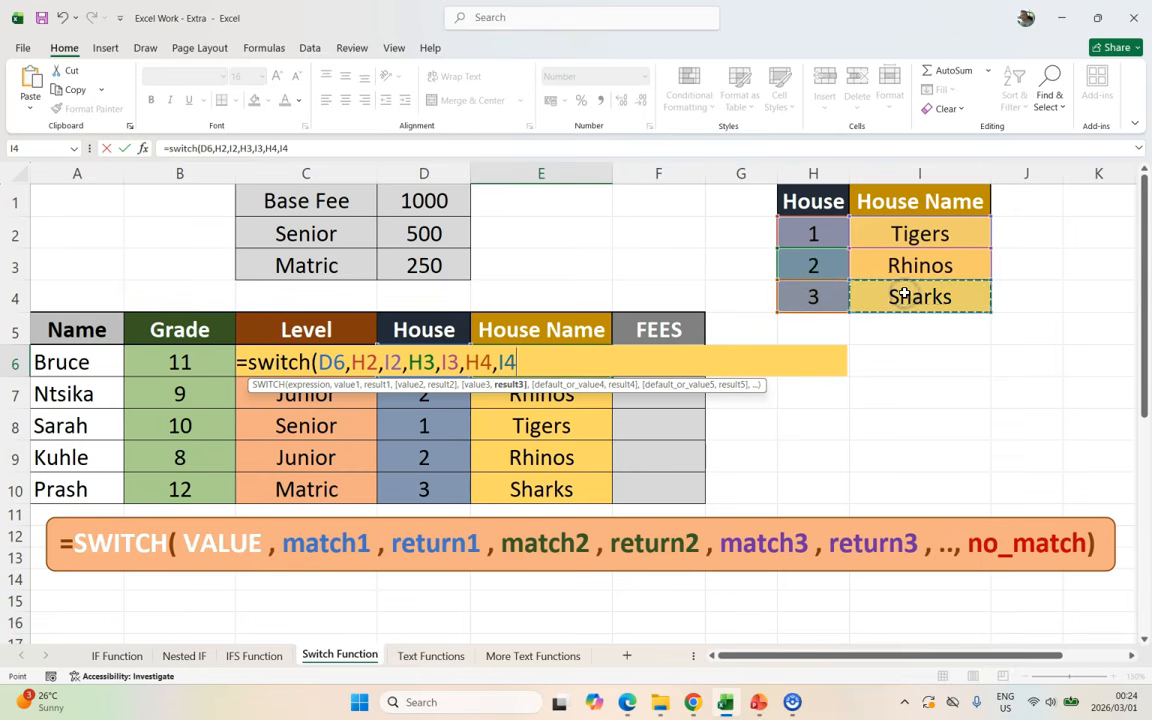
text(,"n)
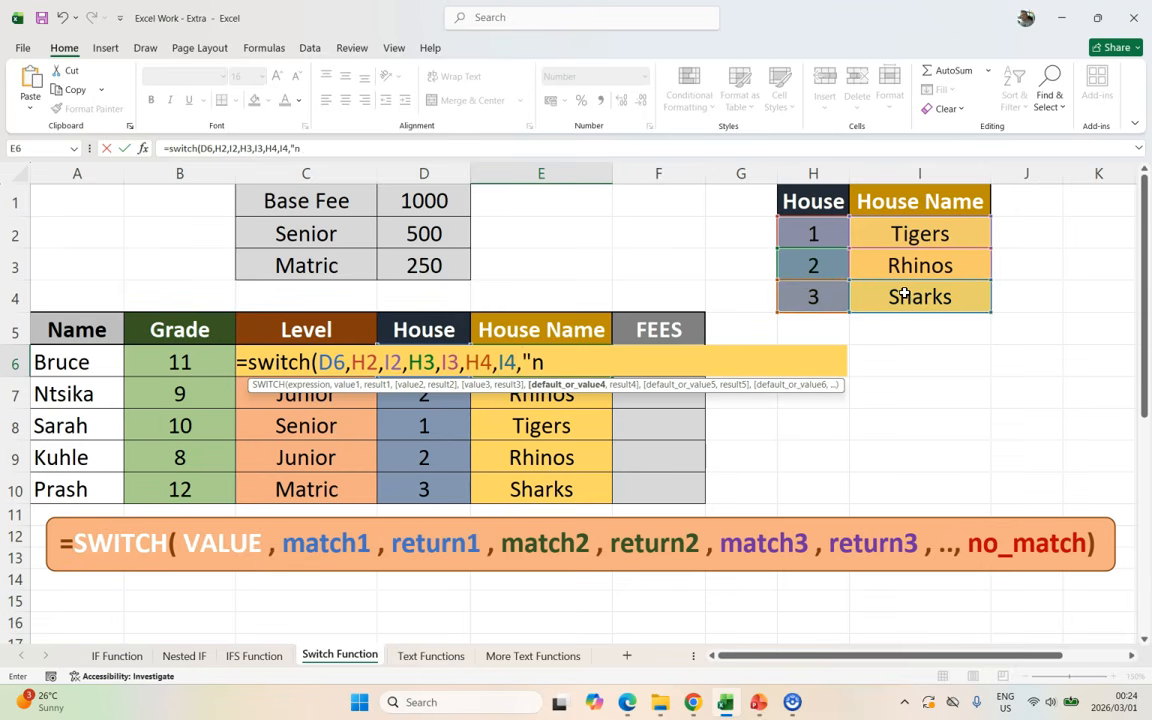
text(o house"))
key(Return)
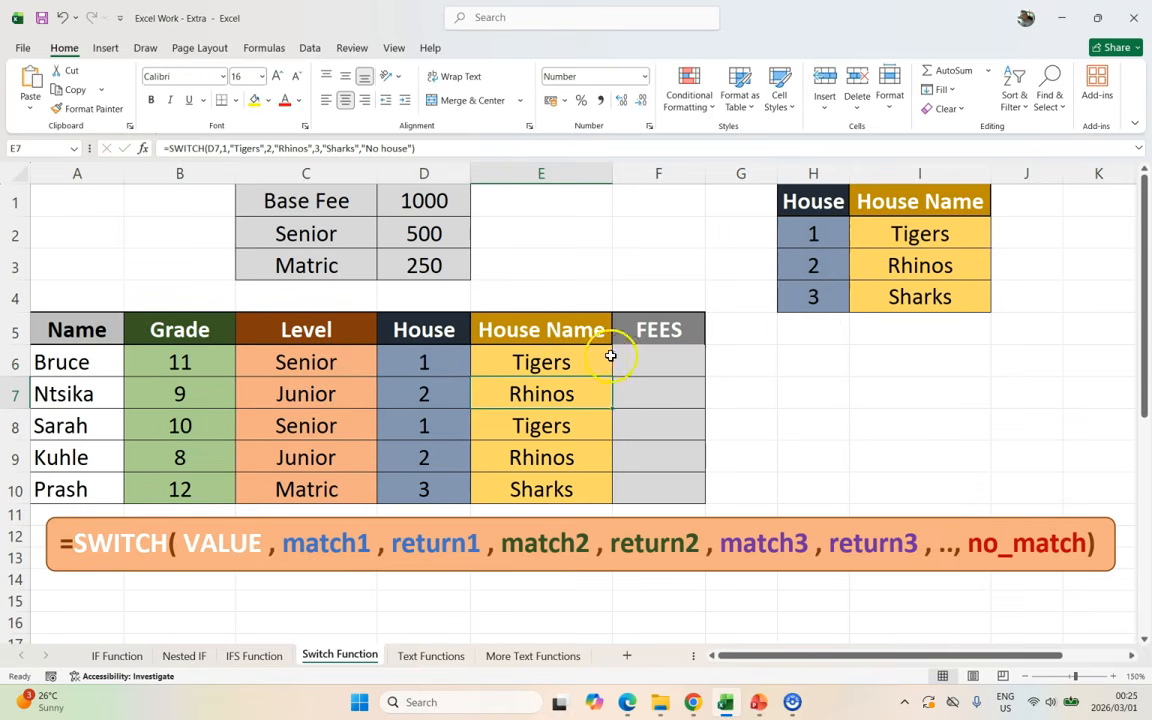
click(576, 365)
click(920, 236)
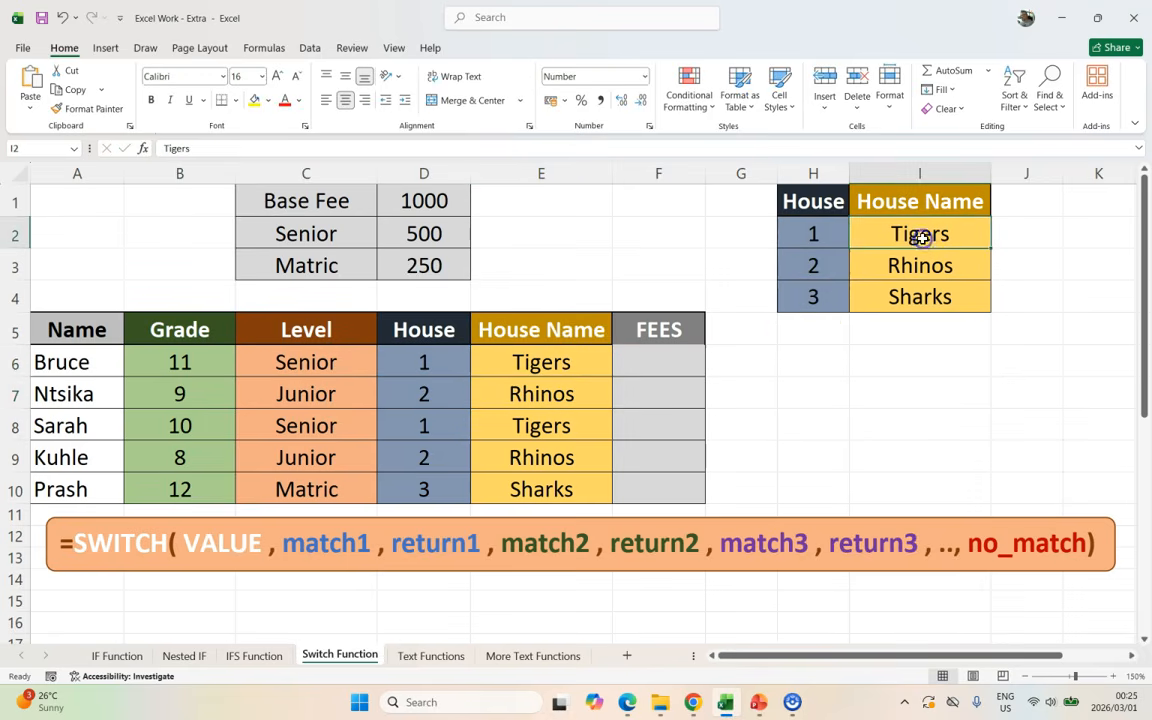
text(dfggdf)
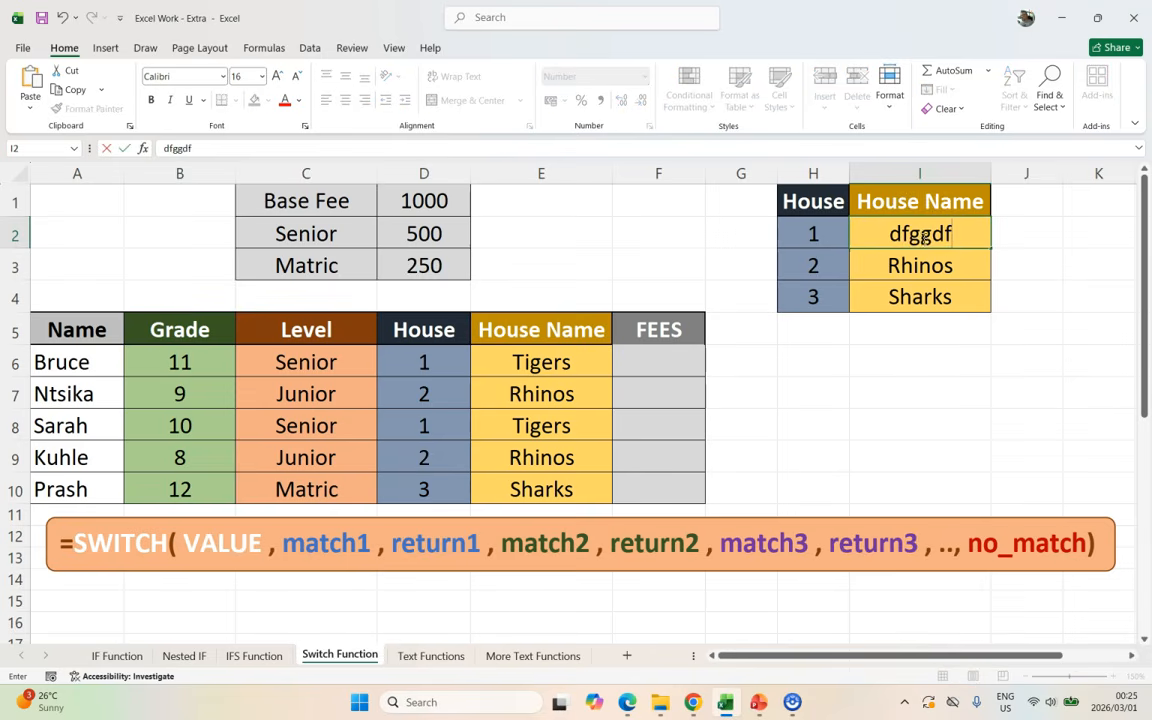
key(Return)
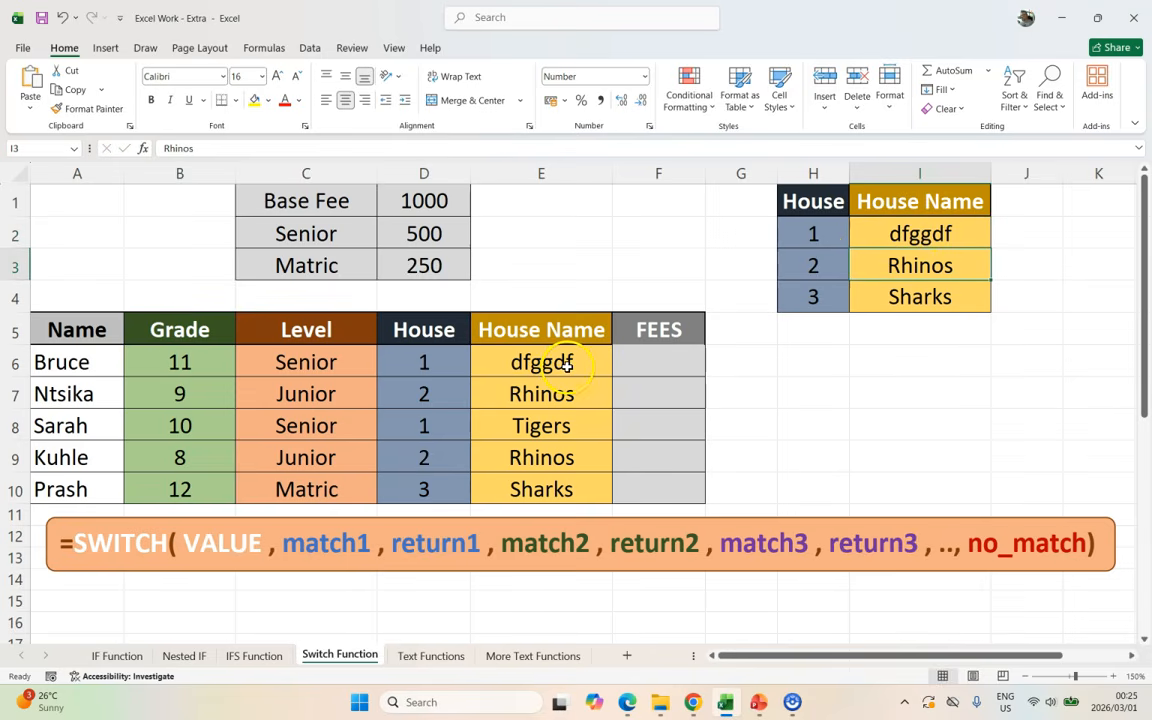
key(ctrl+z)
click(507, 373)
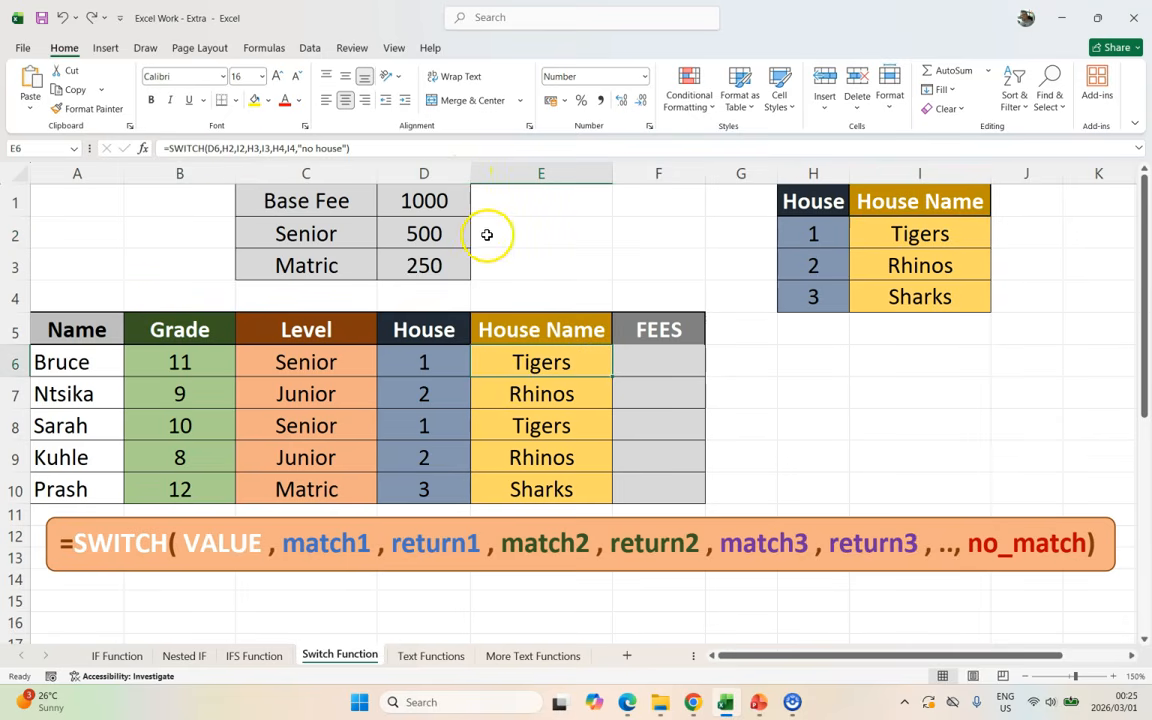
click(647, 362)
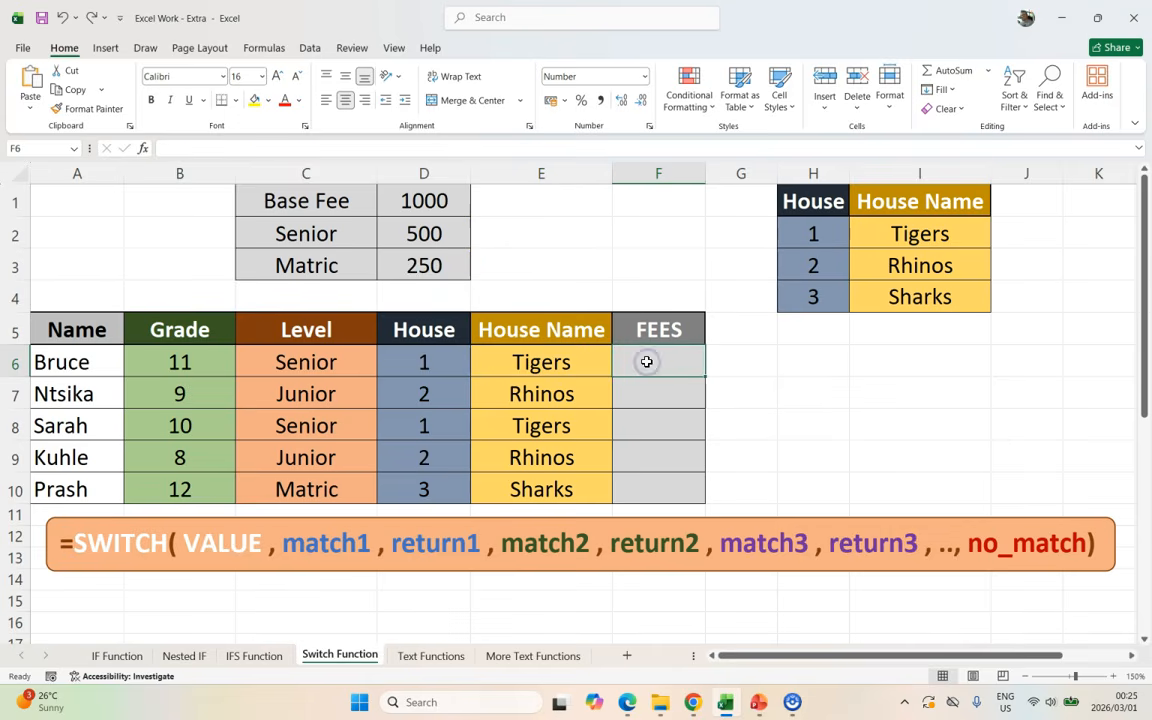
click(328, 393)
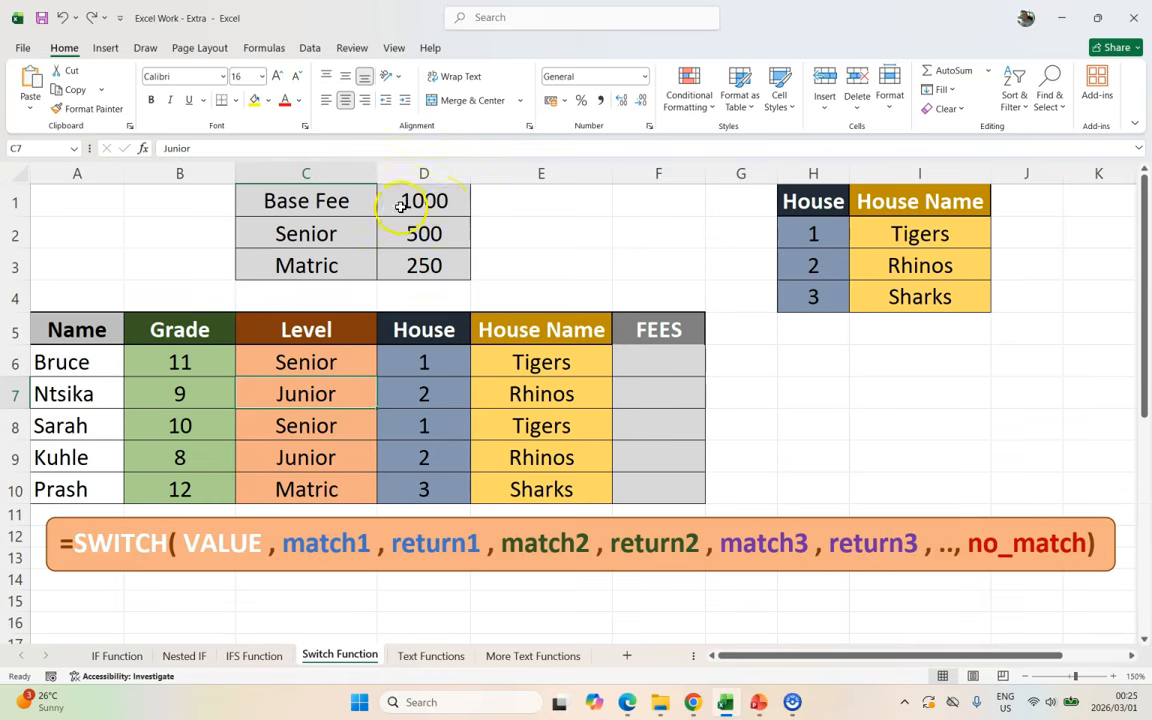
click(301, 427)
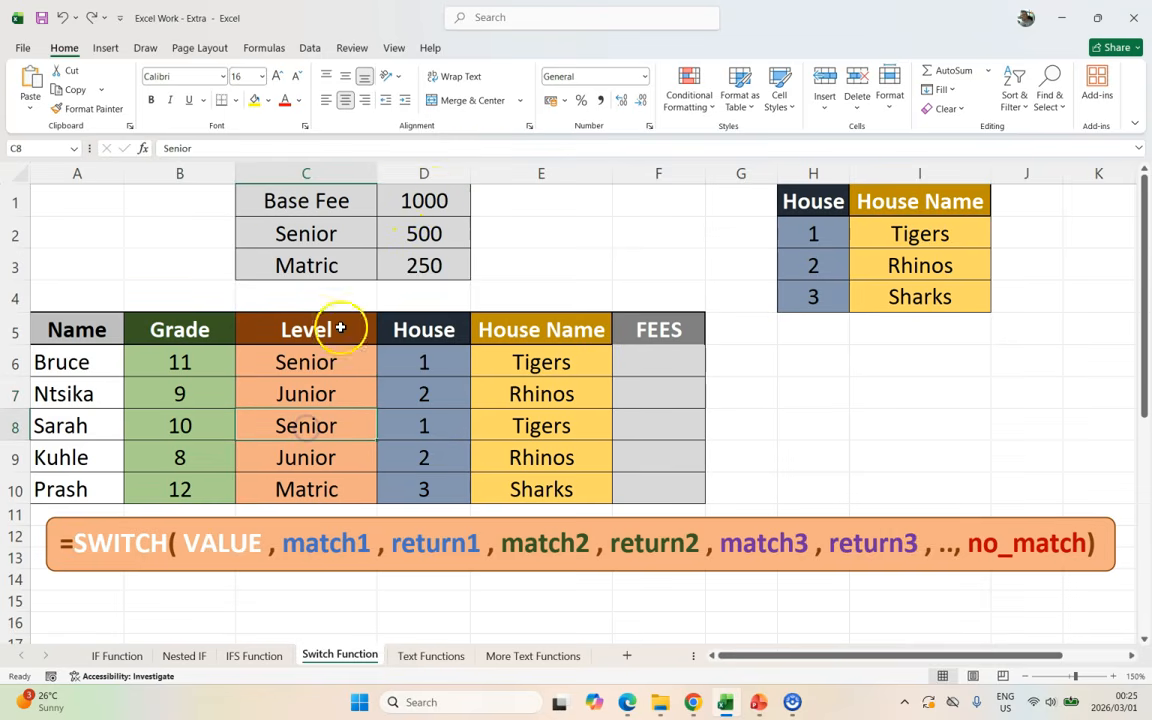
click(428, 233)
click(303, 487)
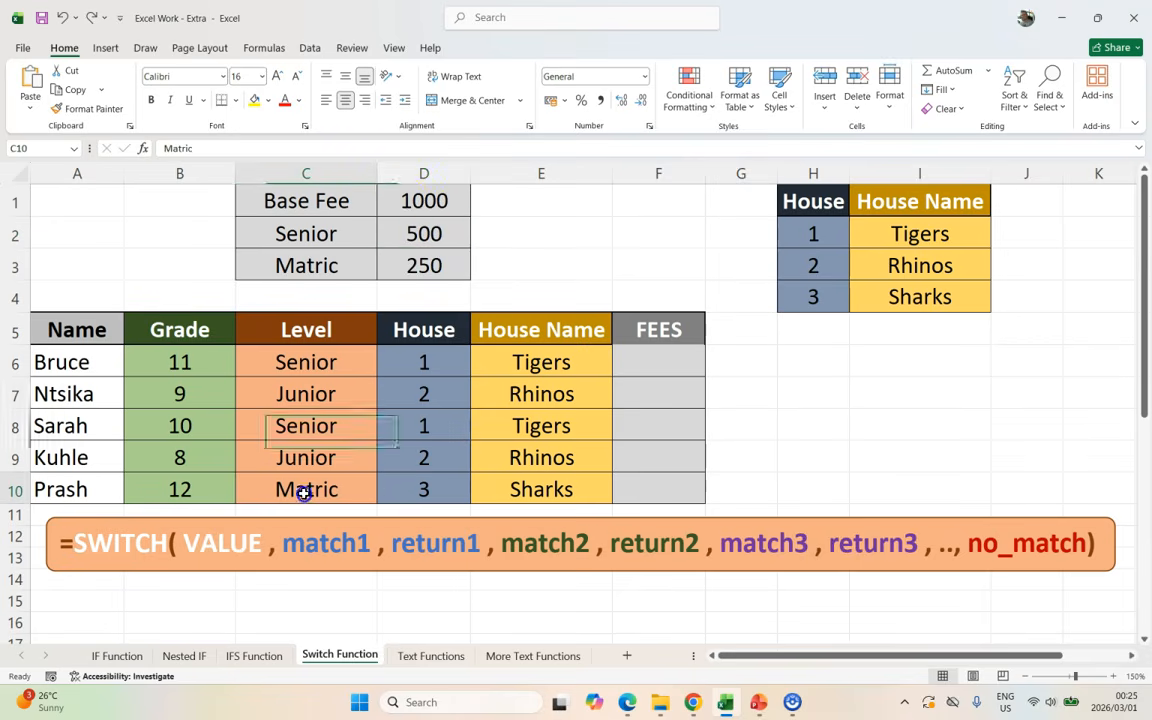
click(408, 201)
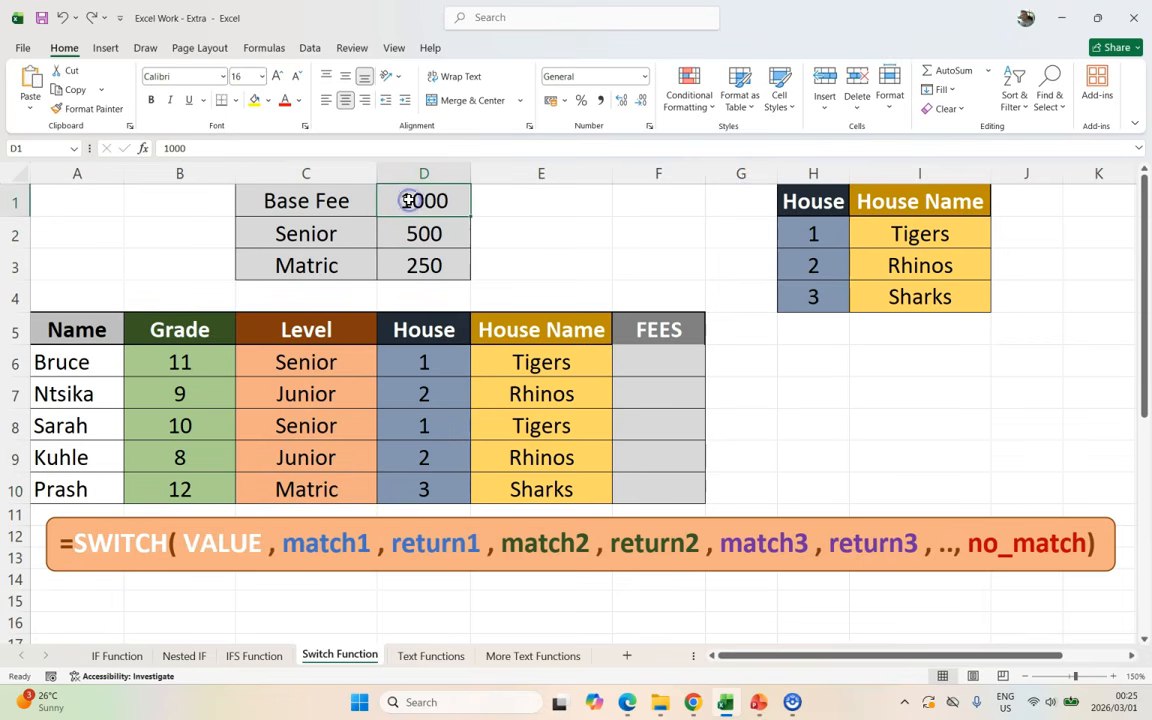
click(421, 234)
click(424, 262)
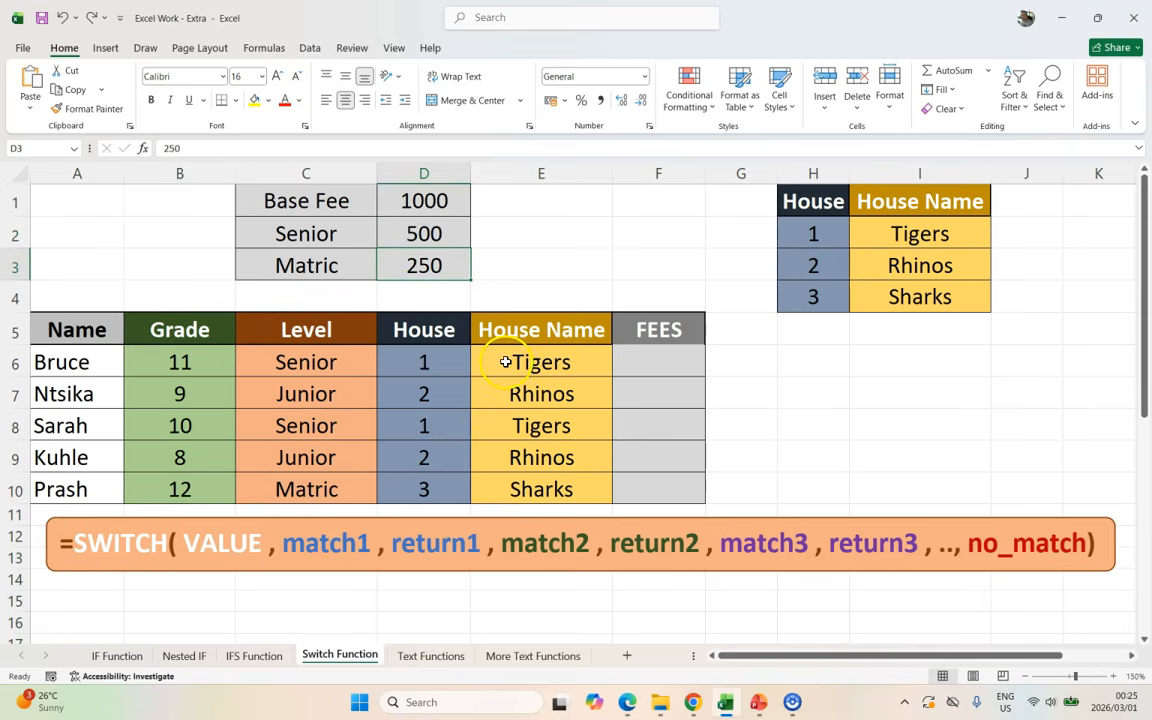
click(643, 358)
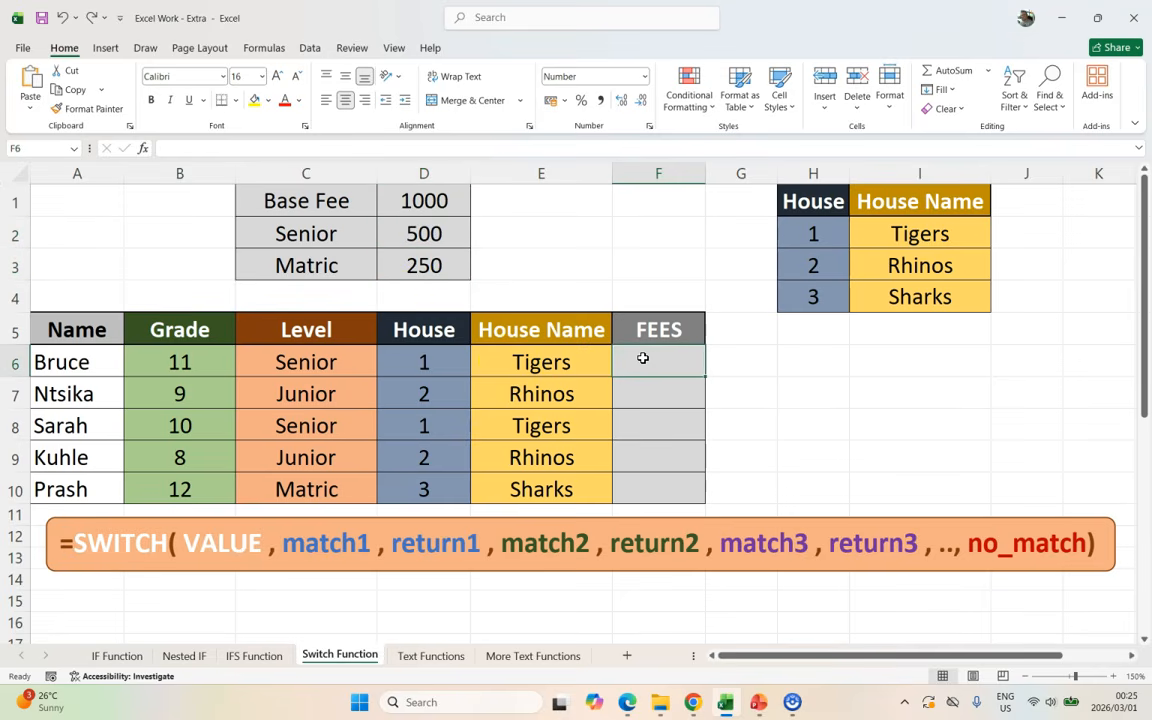
Step: Enter =SWITCH(C6,"Junior",D1,"Senior",SUM(D1:D2),"Matric",SUM(D1:D3),"") in F6
text(=switch)
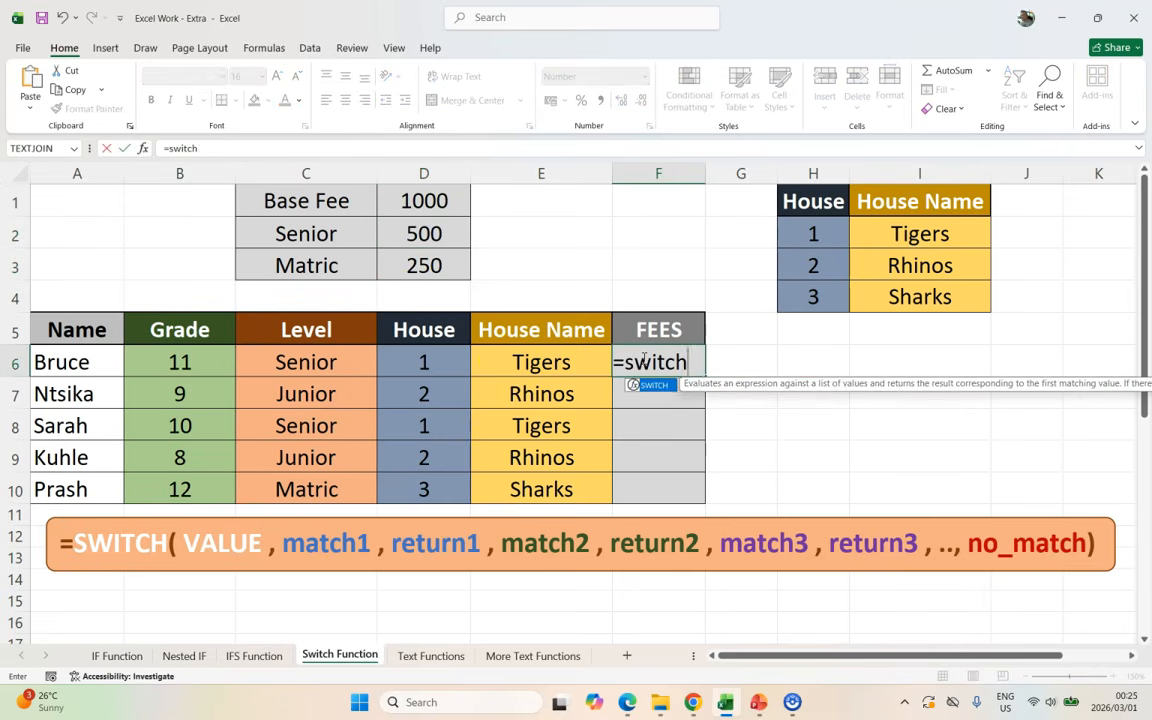
text(()
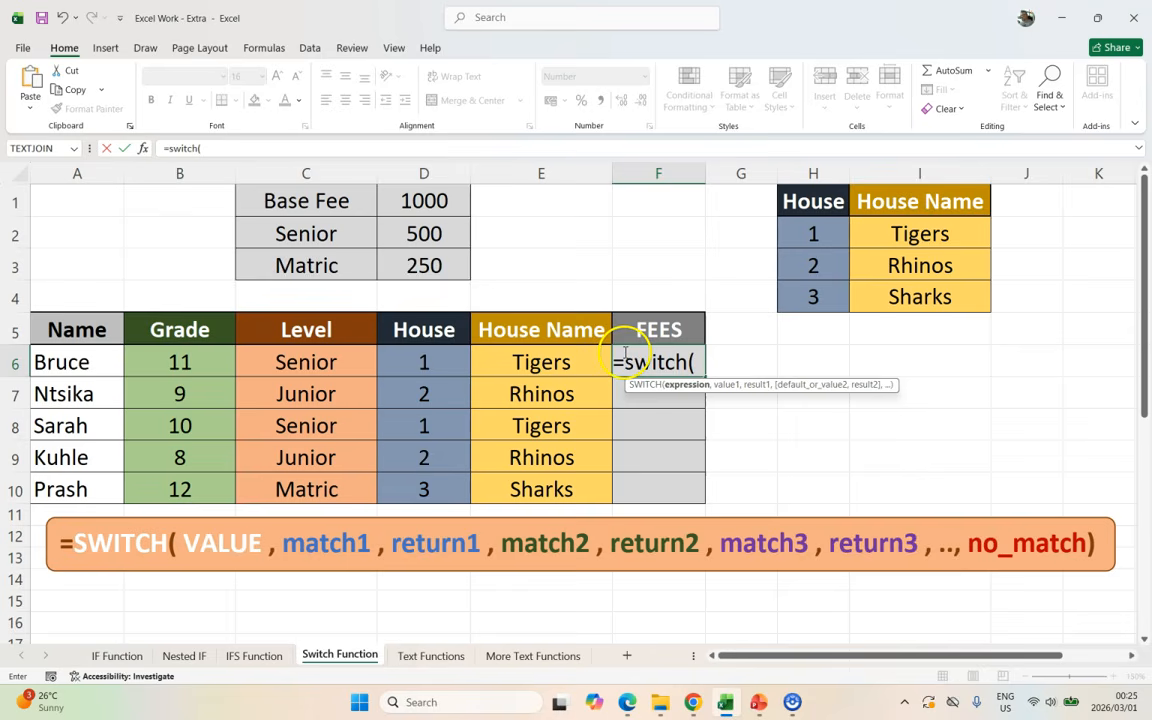
click(312, 357)
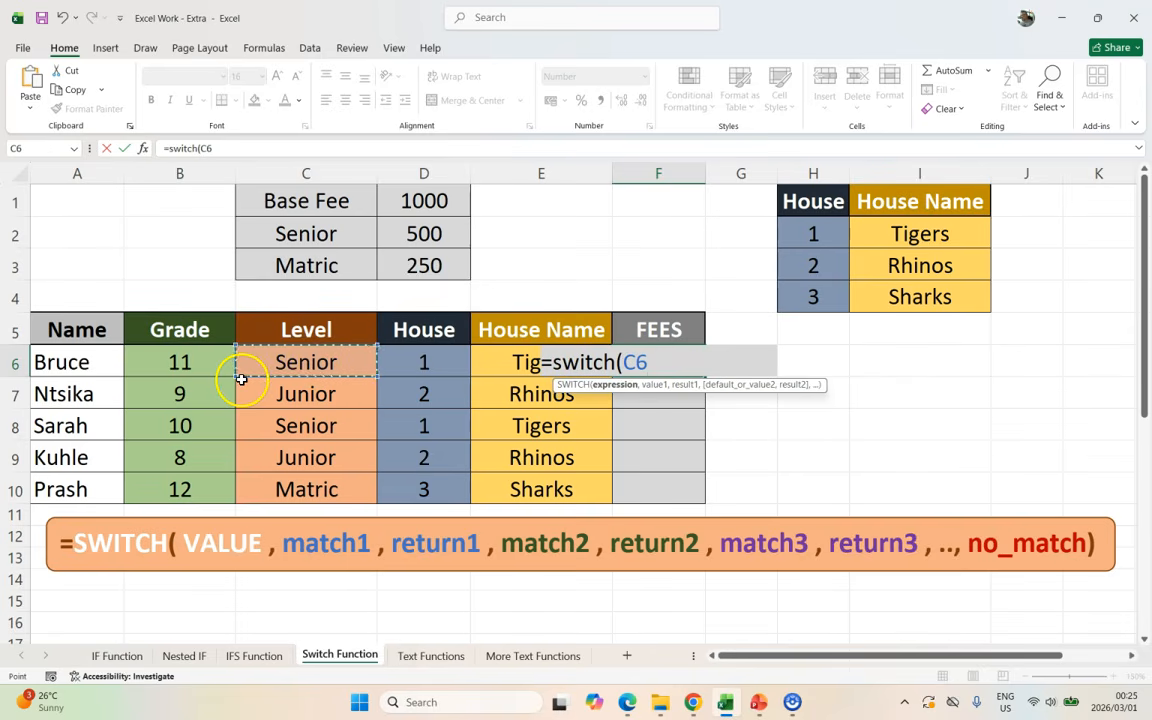
text(,"Juni)
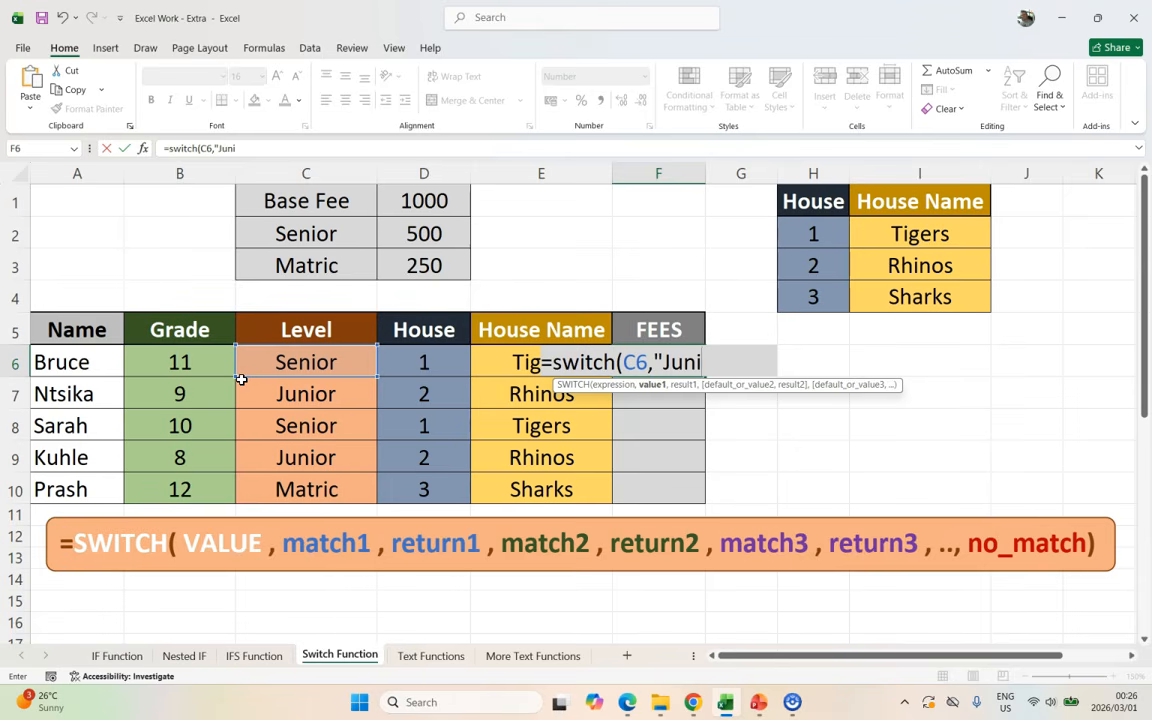
text(or",)
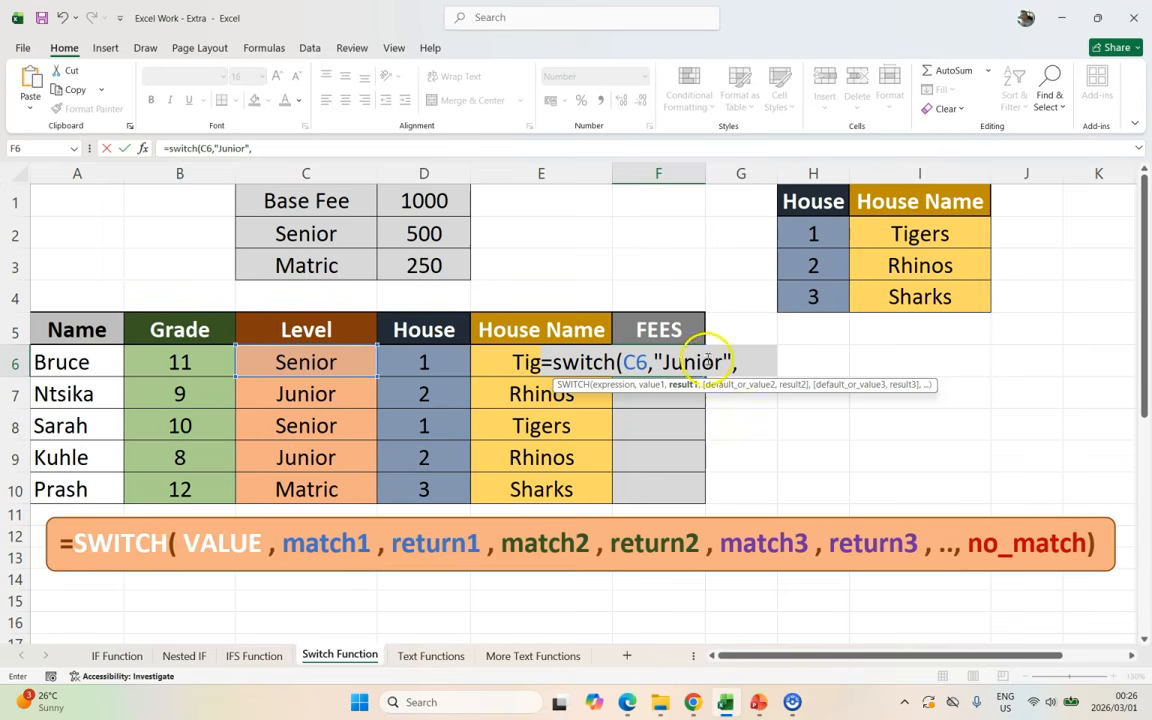
click(430, 200)
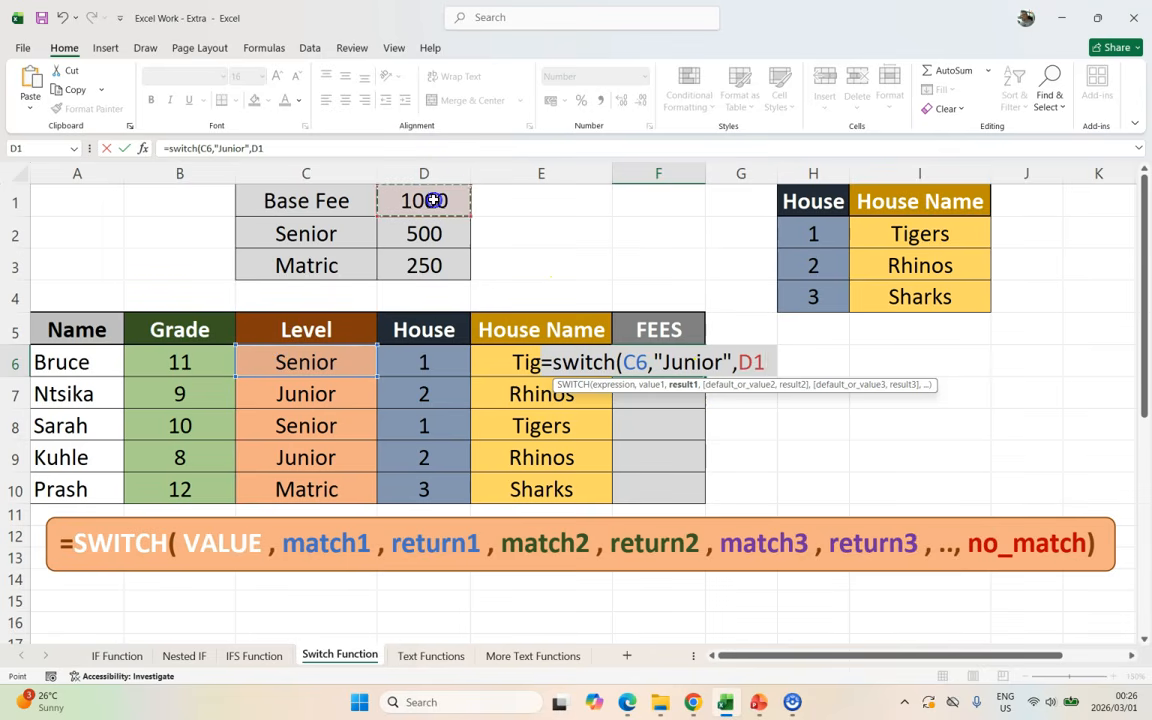
text(,)
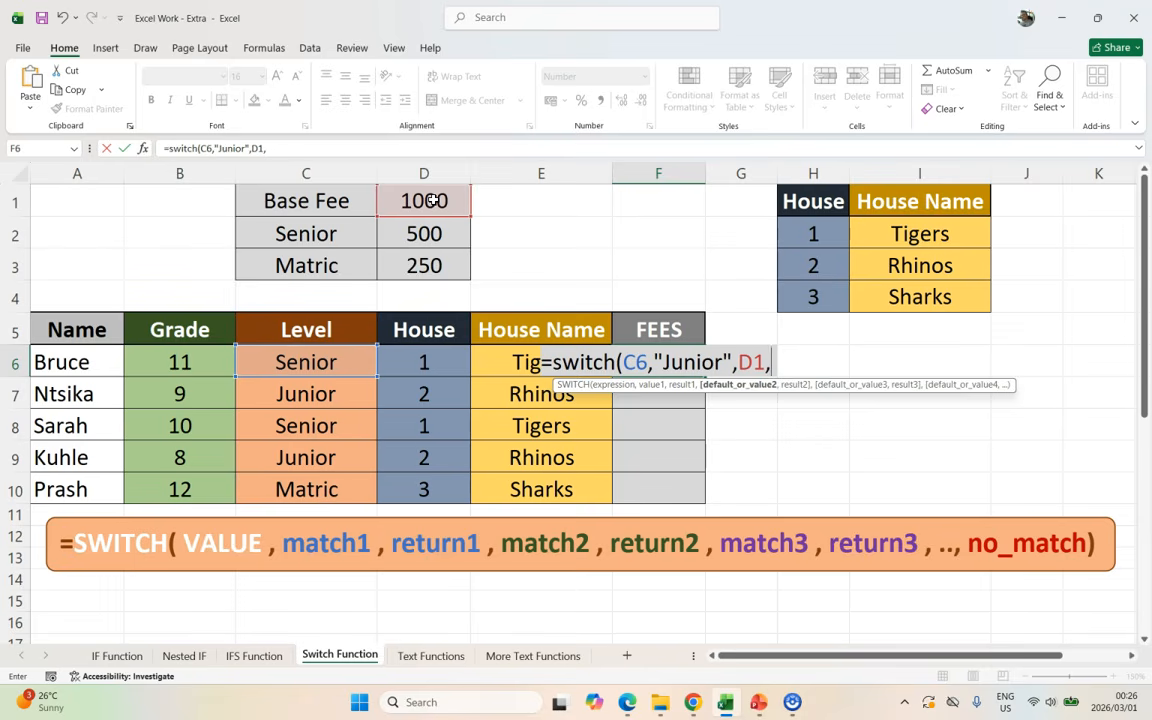
text("Senio)
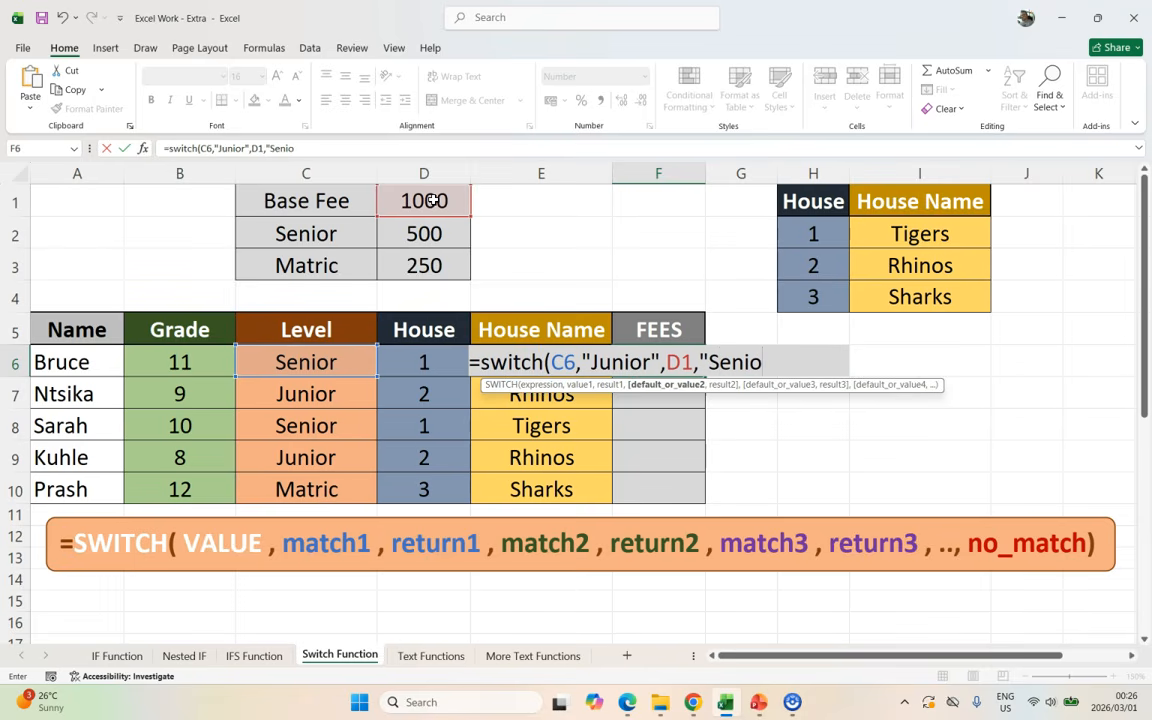
text(r",)
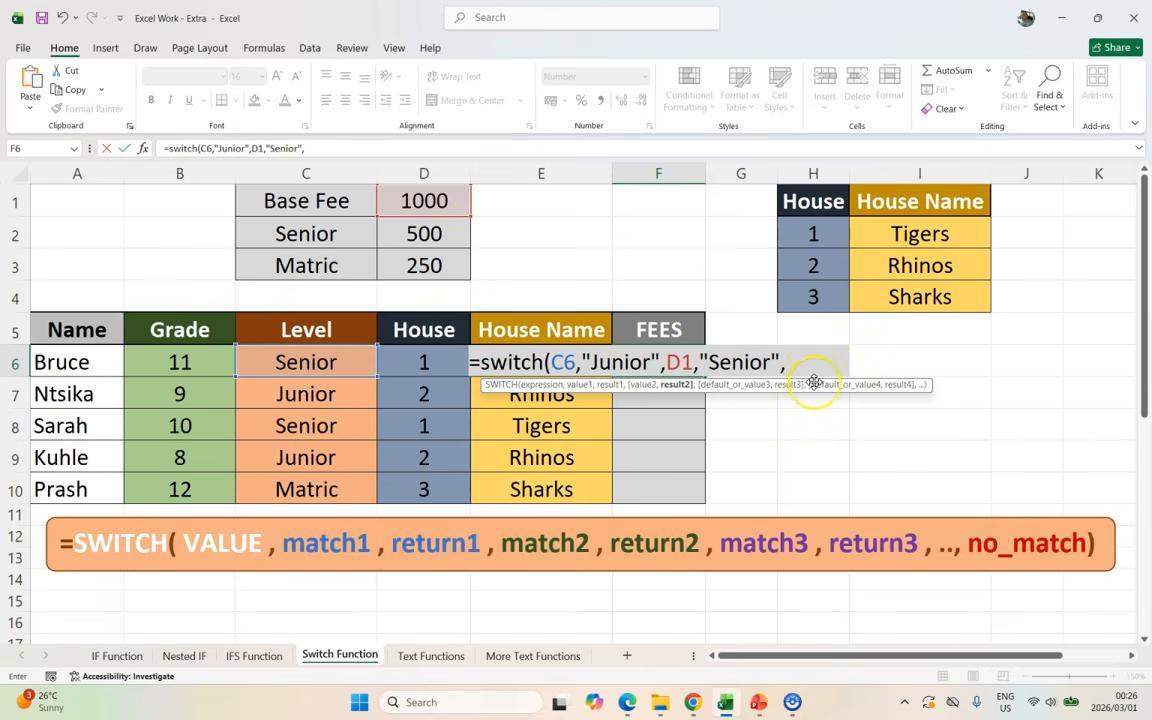
text(SUM()
drag(432, 200, 427, 231)
text(),)
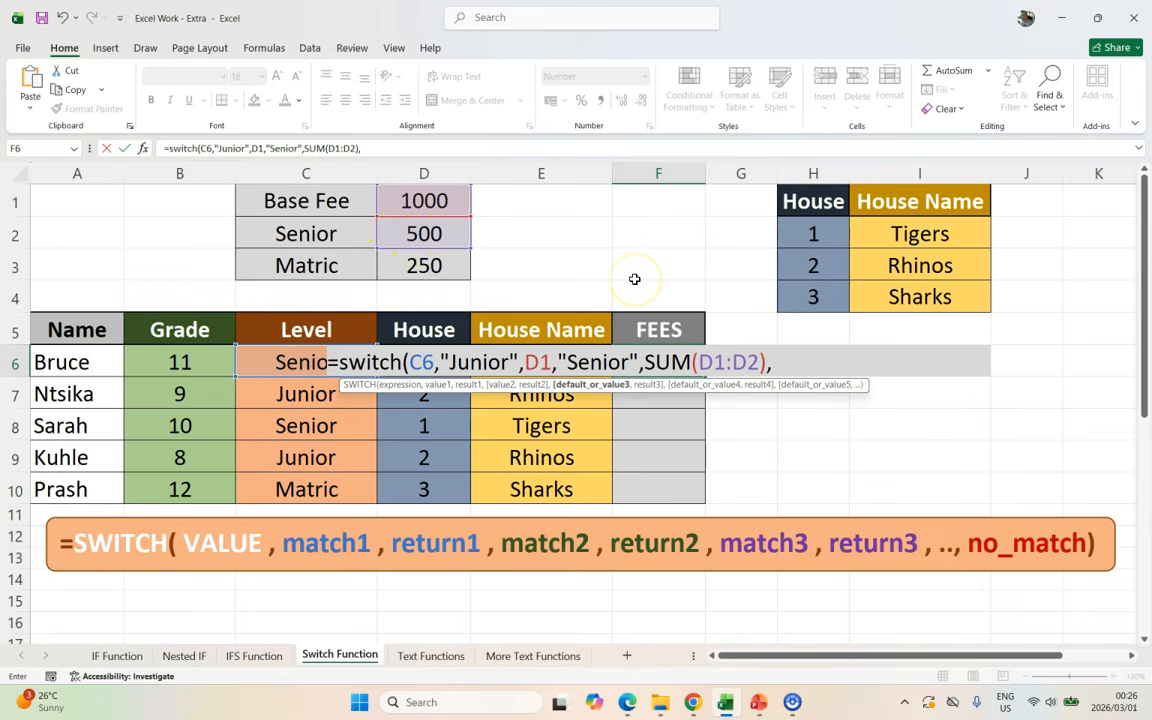
text("Matric",)
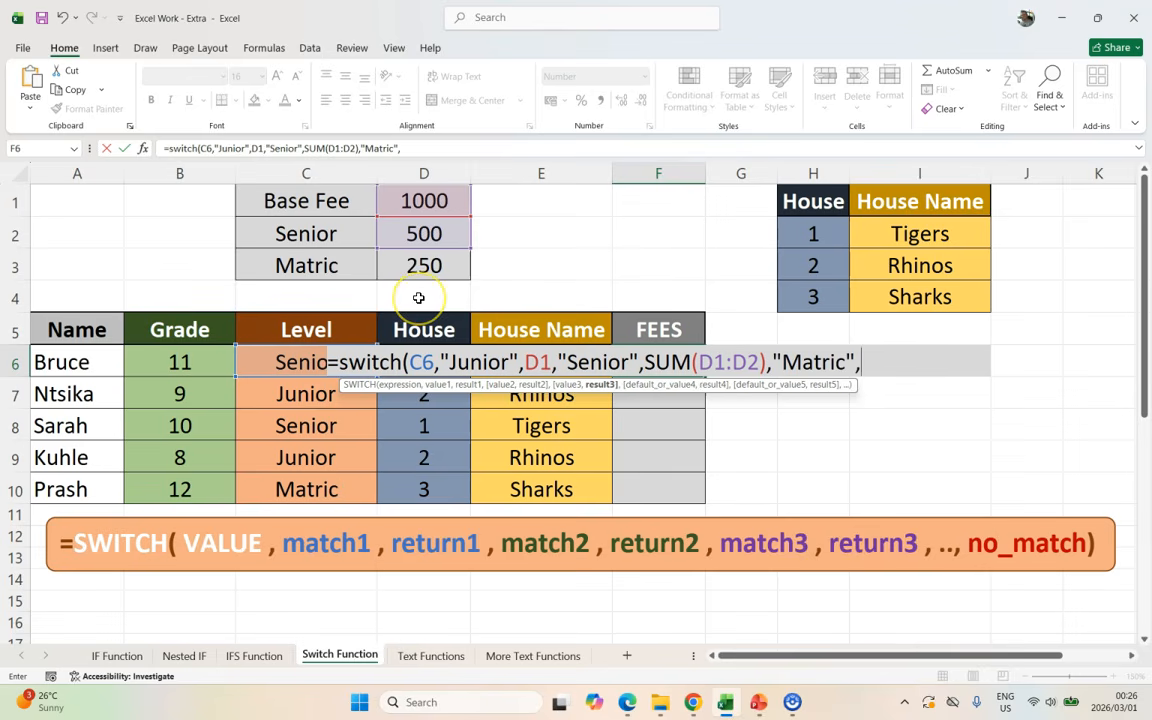
text(SUM()
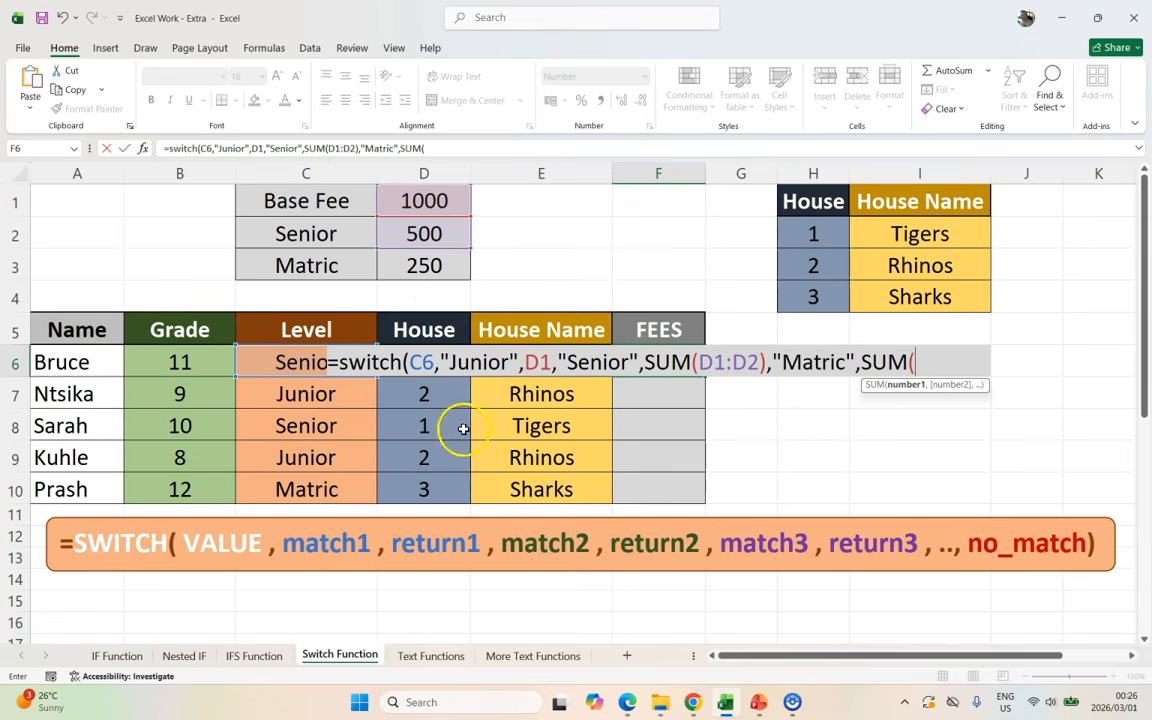
drag(430, 201, 424, 267)
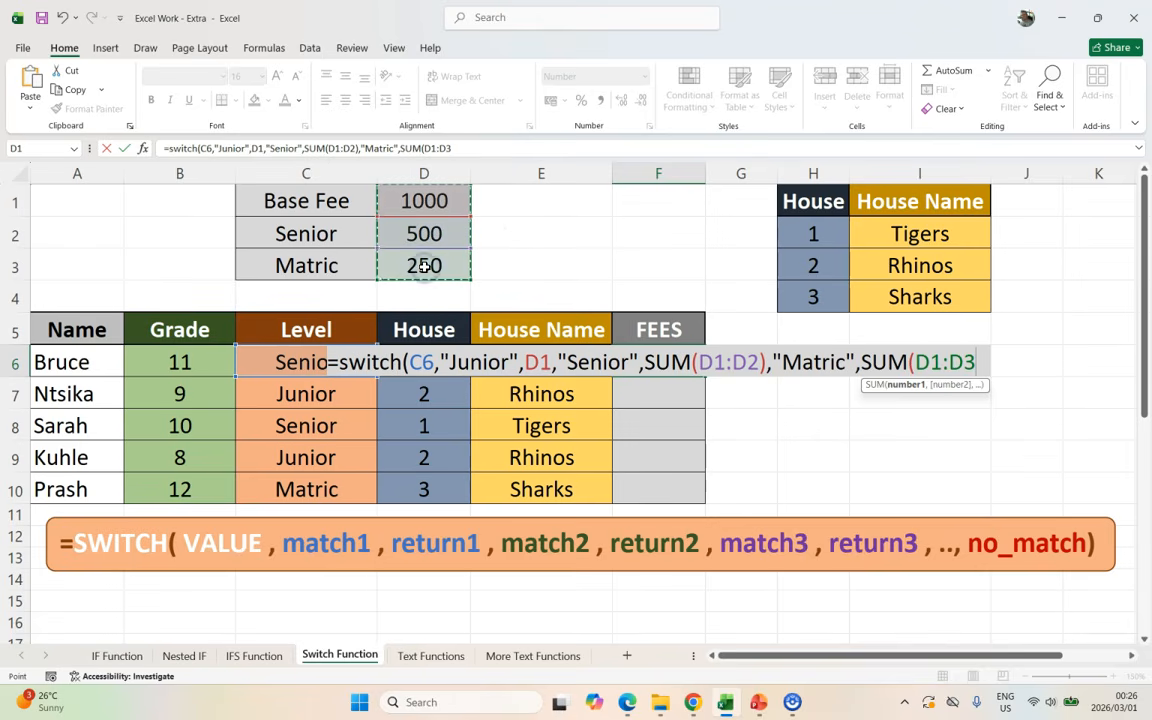
text(),"")
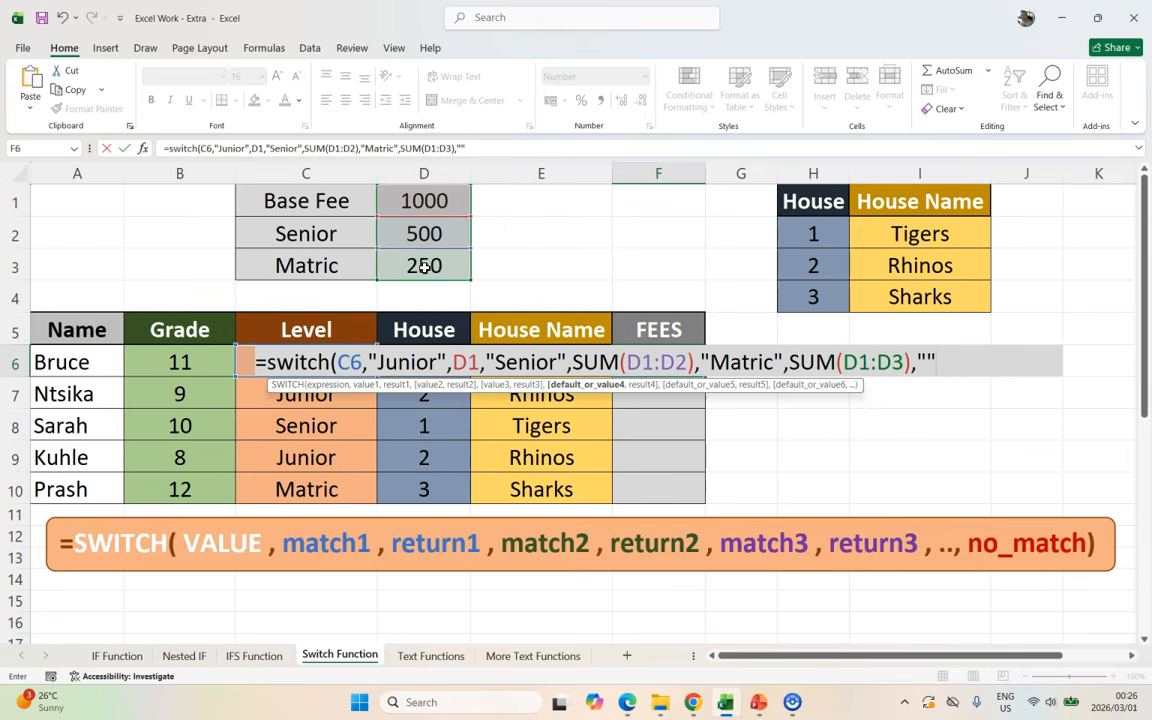
text())
key(Return)
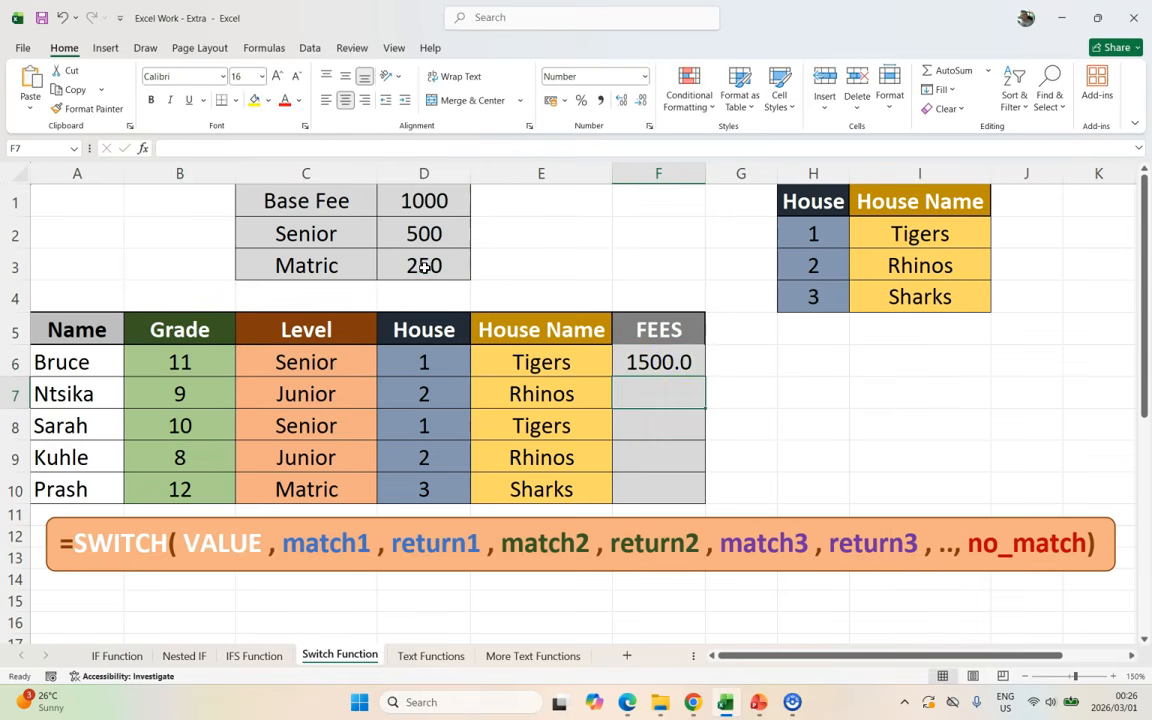
Step: Fill the fee formula down to F10, check C6's level, and begin editing F6's formula
click(668, 365)
drag(698, 378, 694, 502)
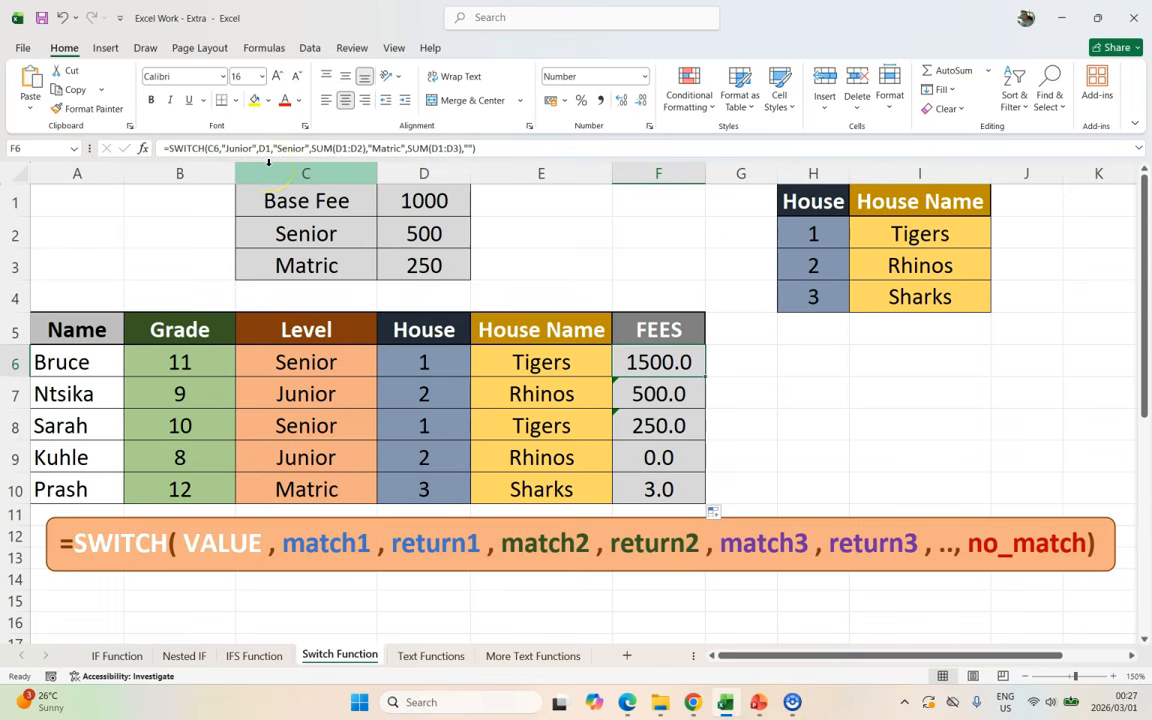
click(325, 364)
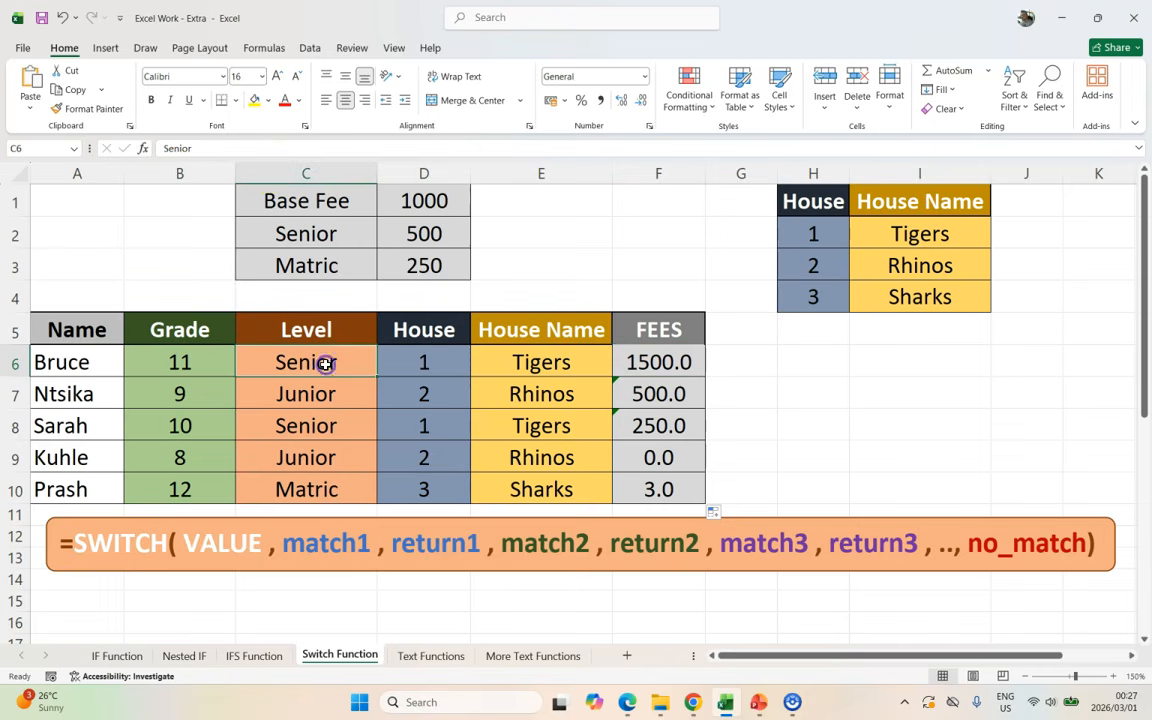
click(655, 364)
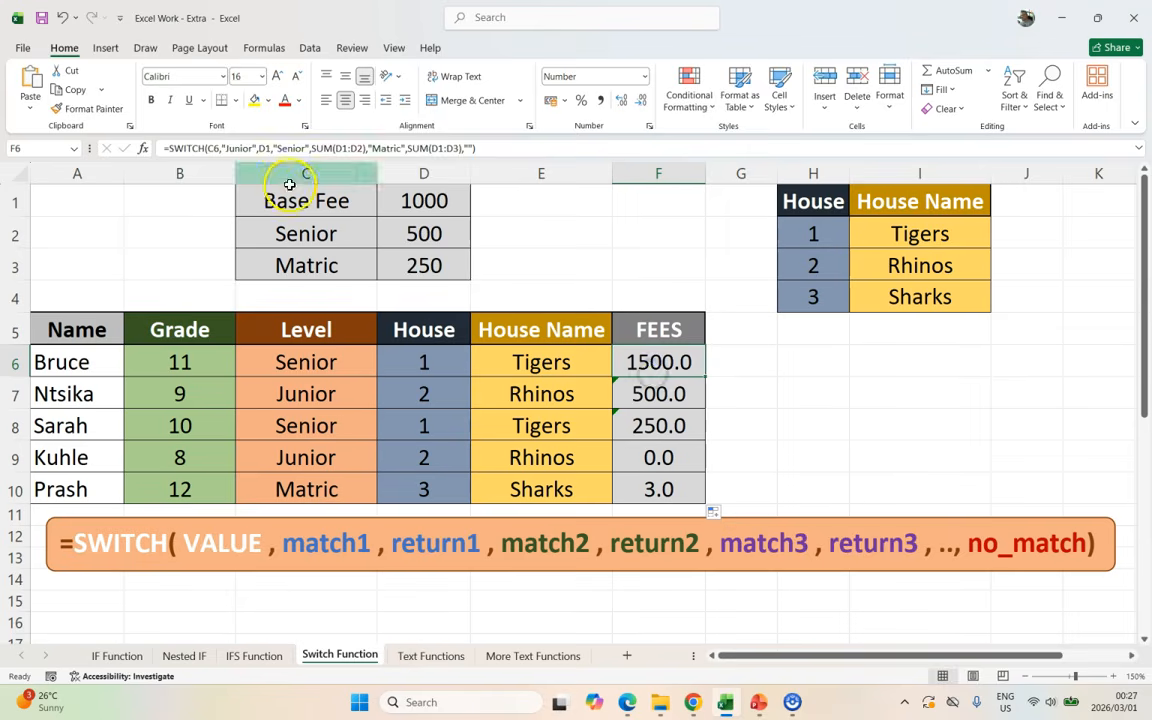
click(264, 148)
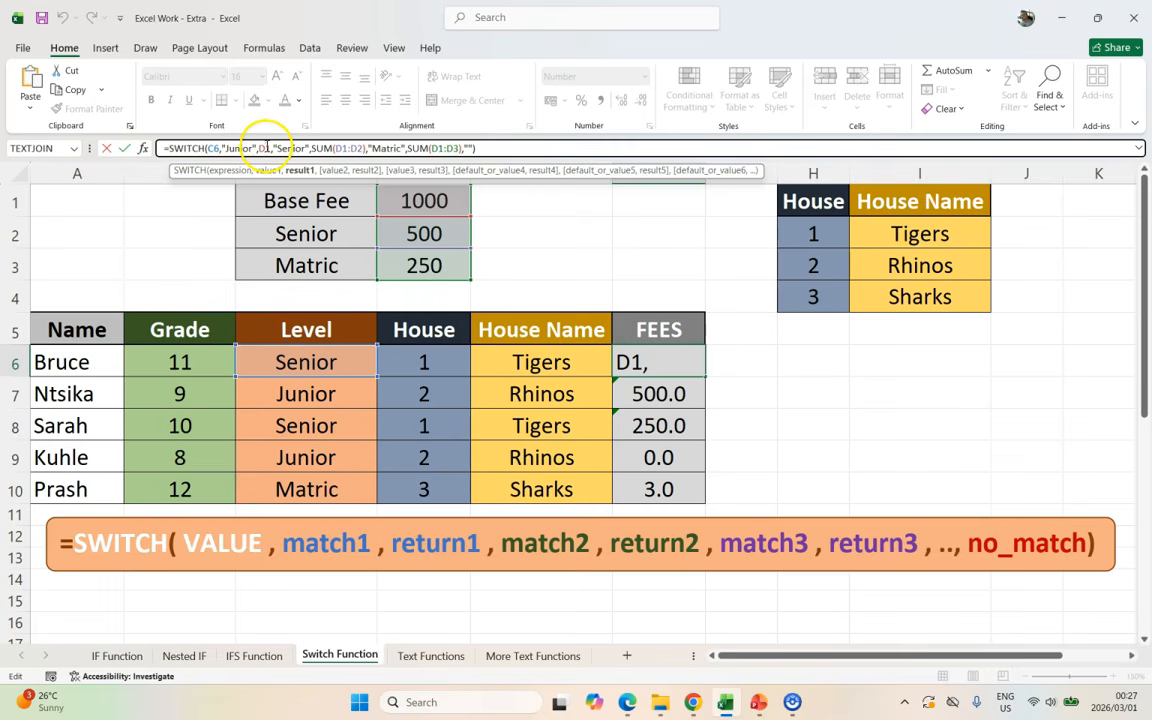
Step: Make the fee references in F6's formula absolute, such as $D$1:$D$3
key(F4)
click(347, 148)
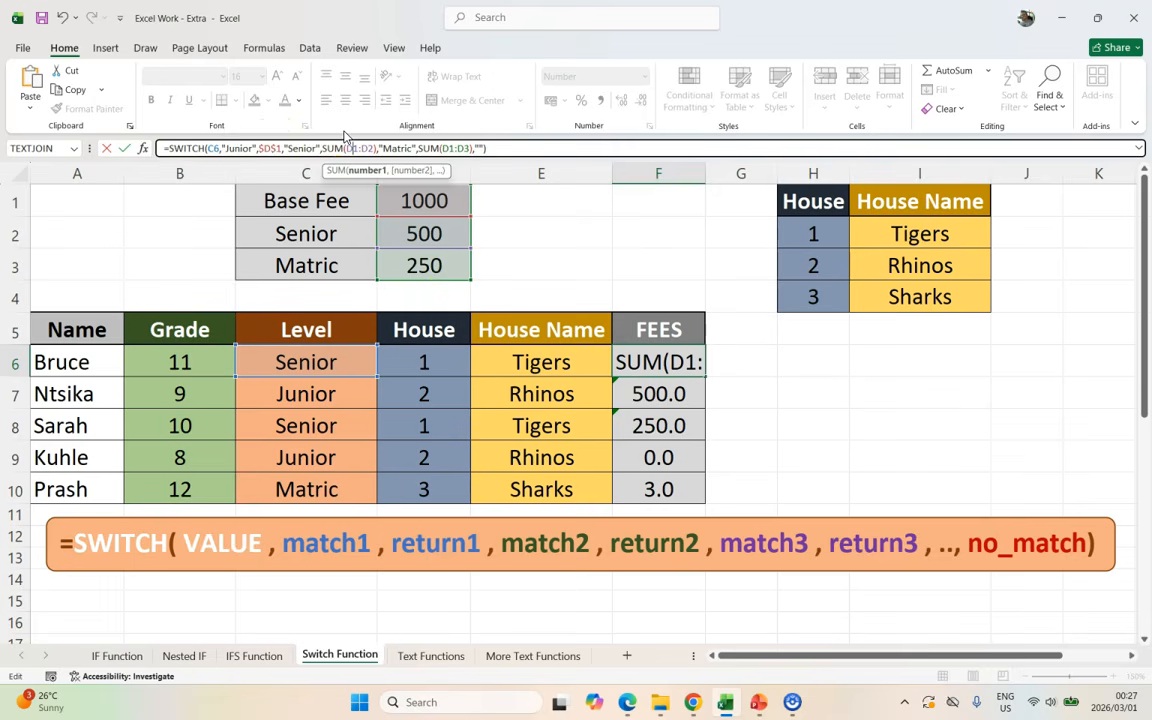
key(F4)
key(F4)
click(471, 148)
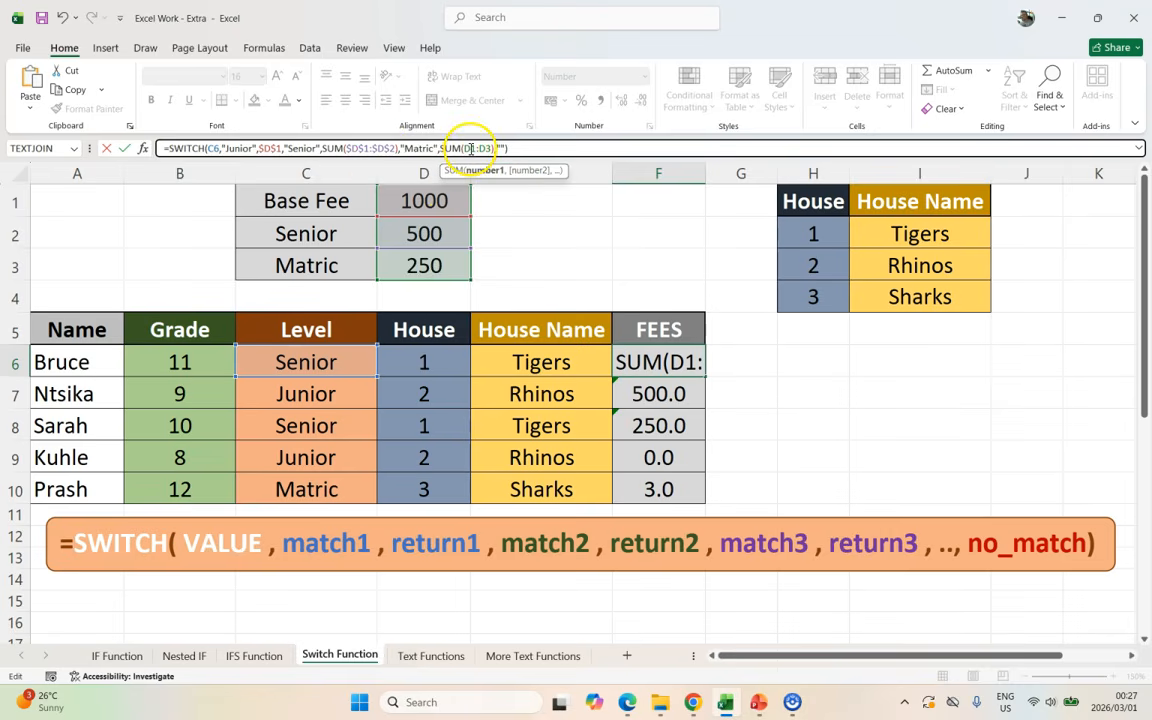
key(F4)
double_click(485, 148)
key(F4)
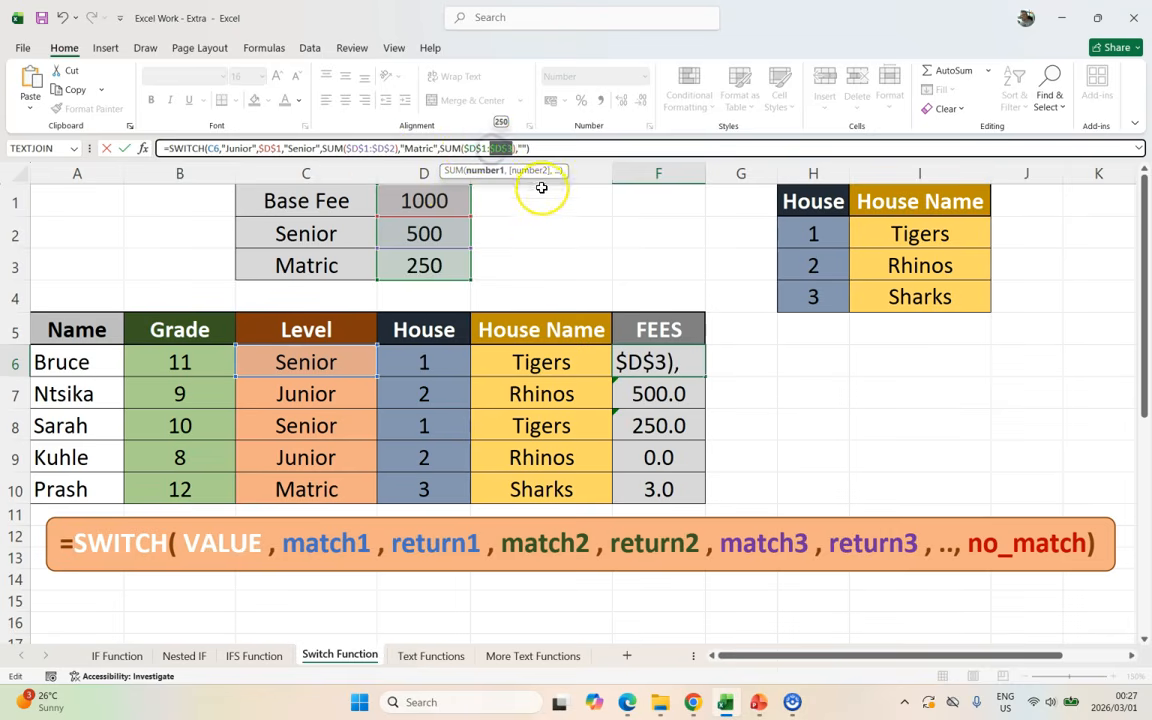
key(Return)
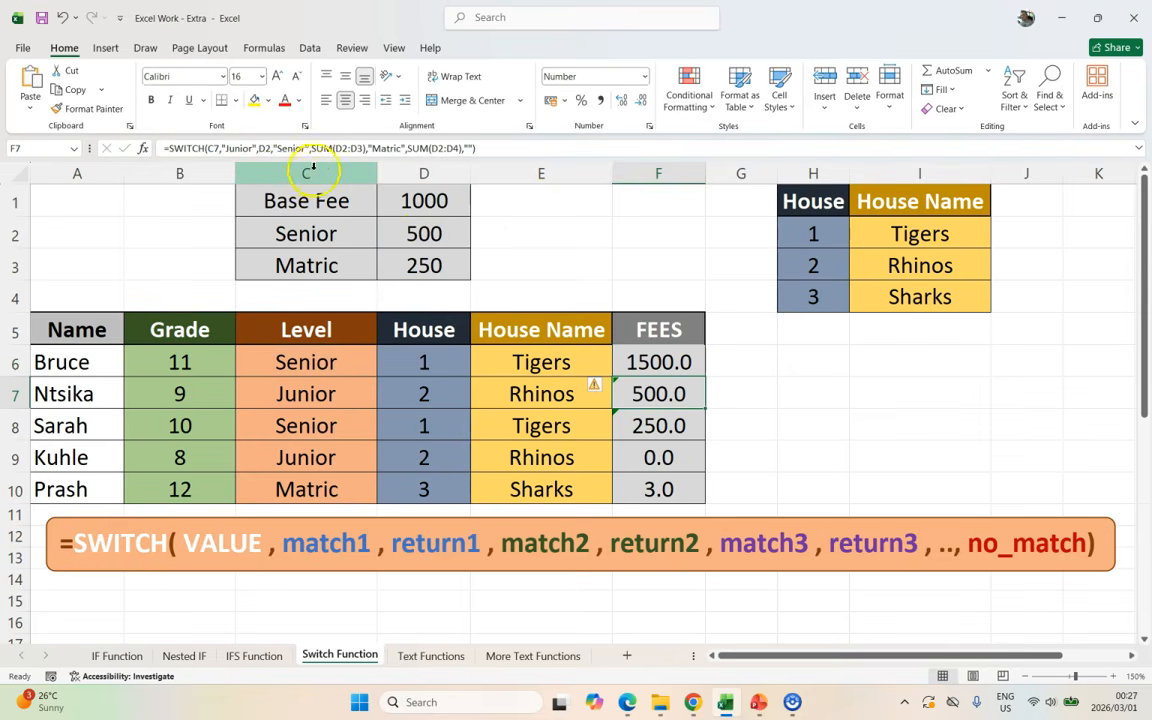
Step: Refill the fee formula to F10 and check the fees against the levels in C6, C7, C10
click(678, 362)
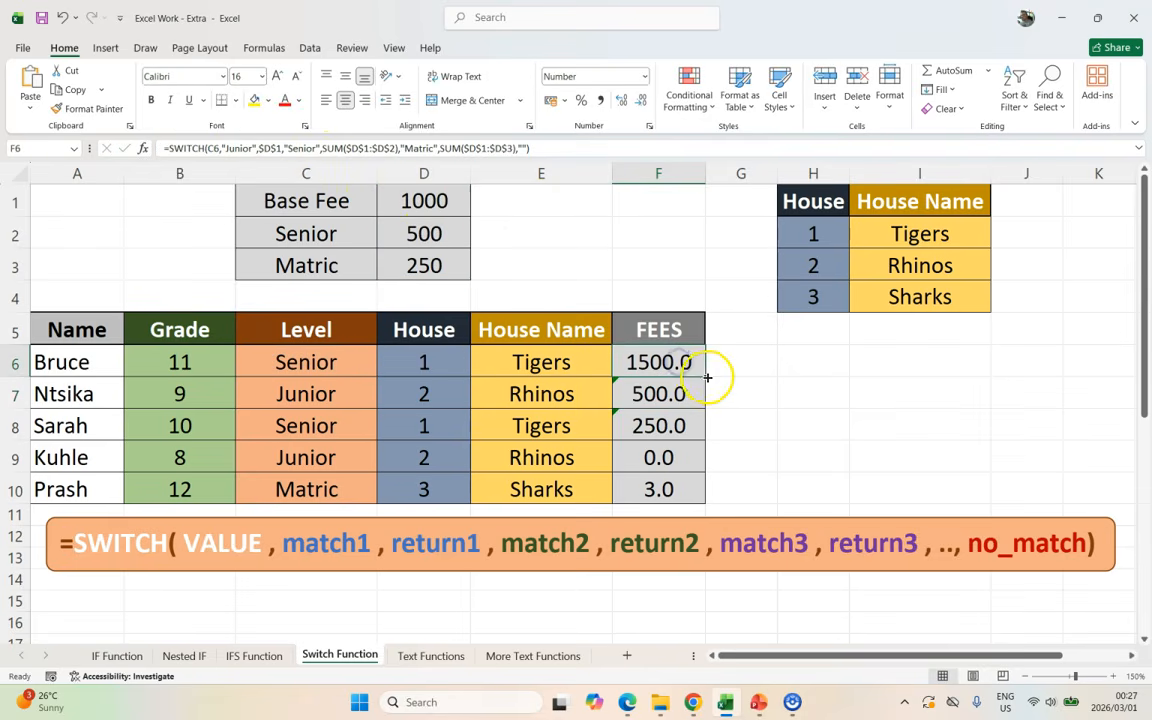
drag(708, 377, 697, 489)
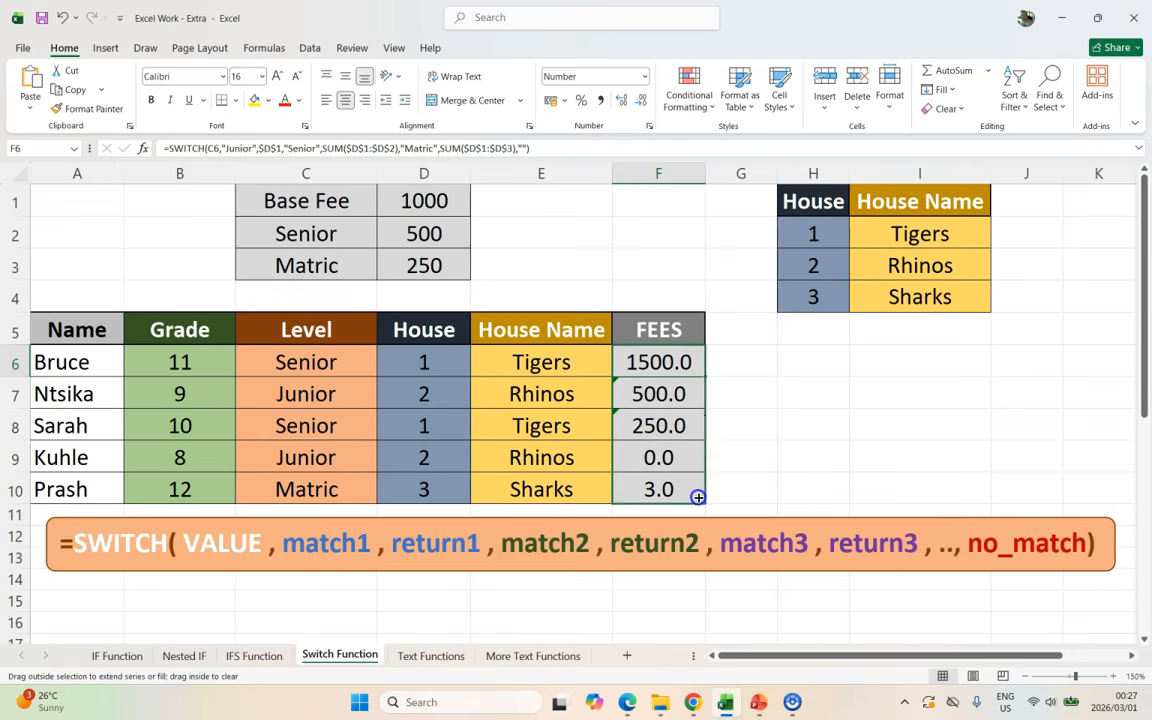
click(760, 450)
click(655, 364)
click(329, 362)
click(655, 427)
click(345, 393)
click(650, 396)
click(334, 489)
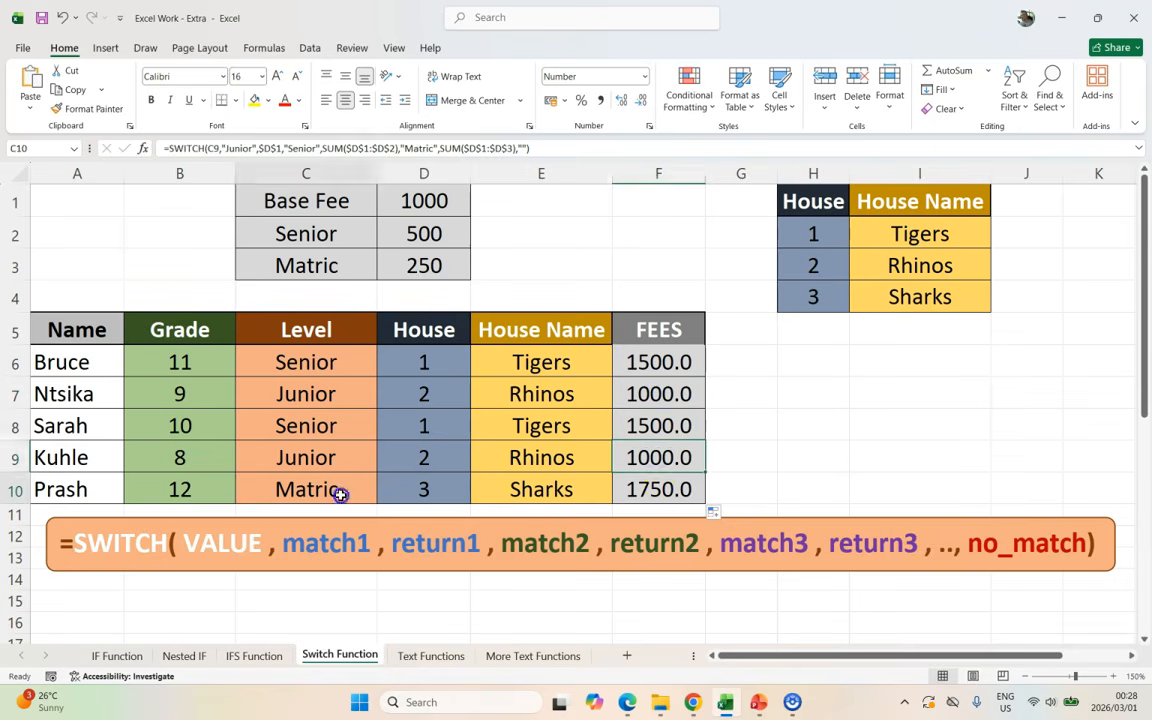
click(650, 489)
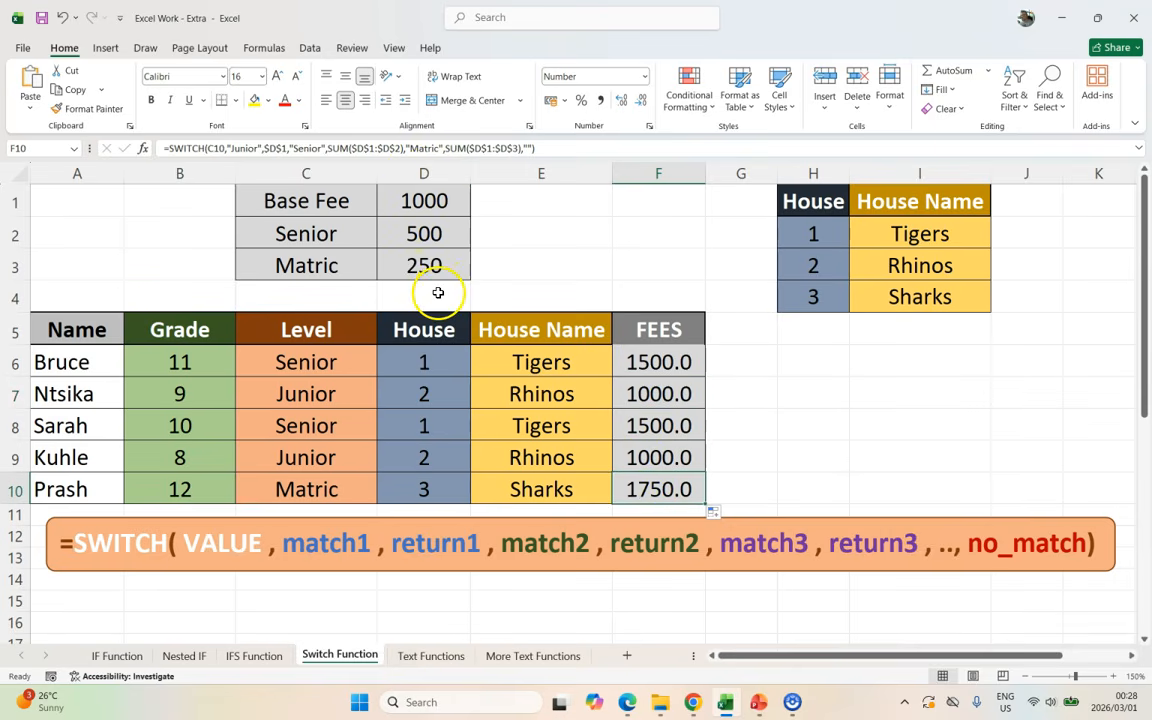
Step: Enter =WEEKDAY(B18) in B19 for the date 2026/02/10
scroll(382, 365, down, 4)
scroll(382, 368, down, 1)
click(187, 277)
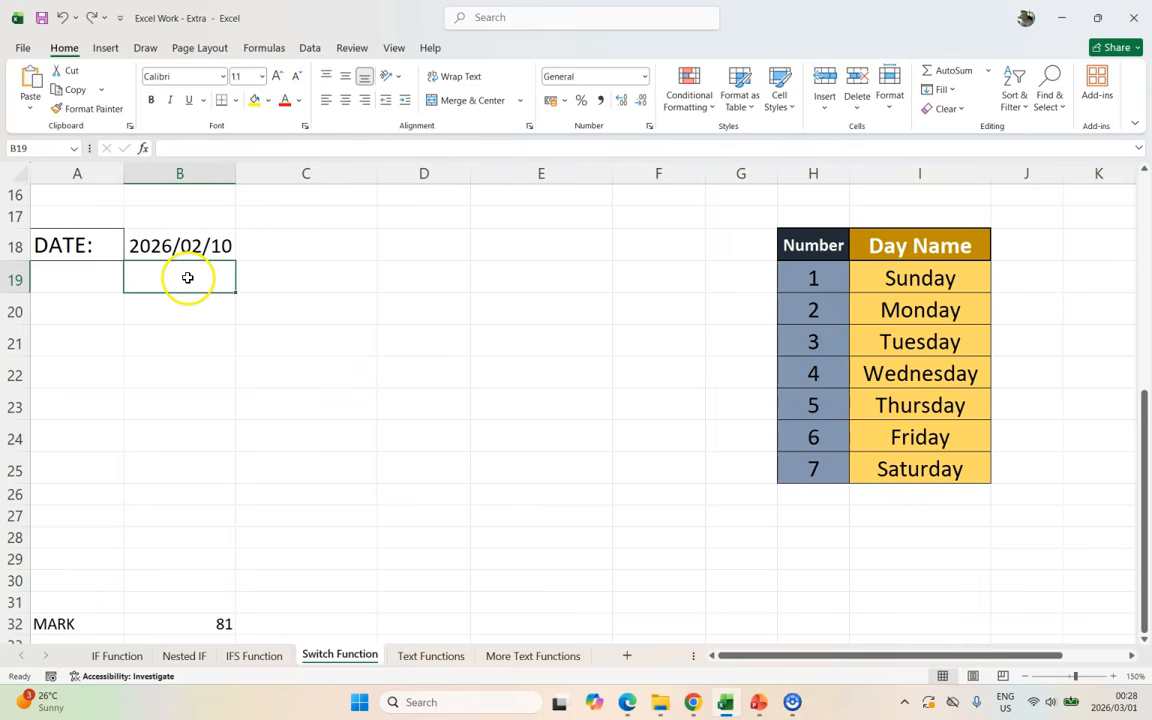
text(=weekday()
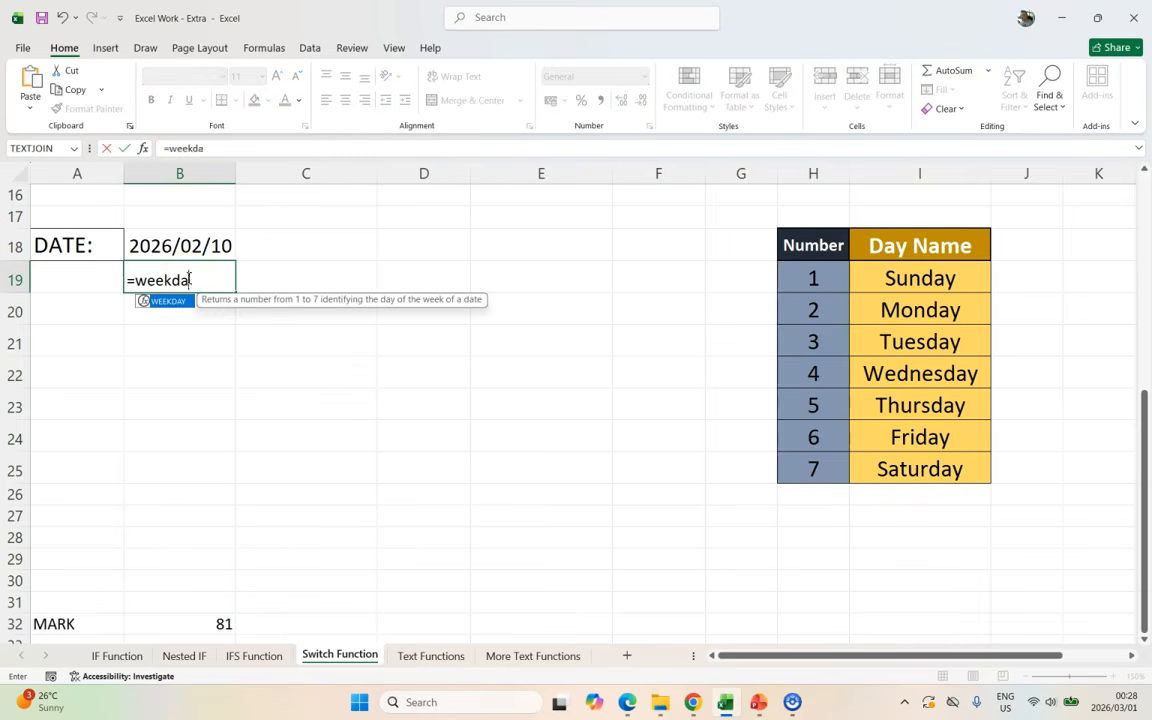
click(216, 245)
text())
key(Return)
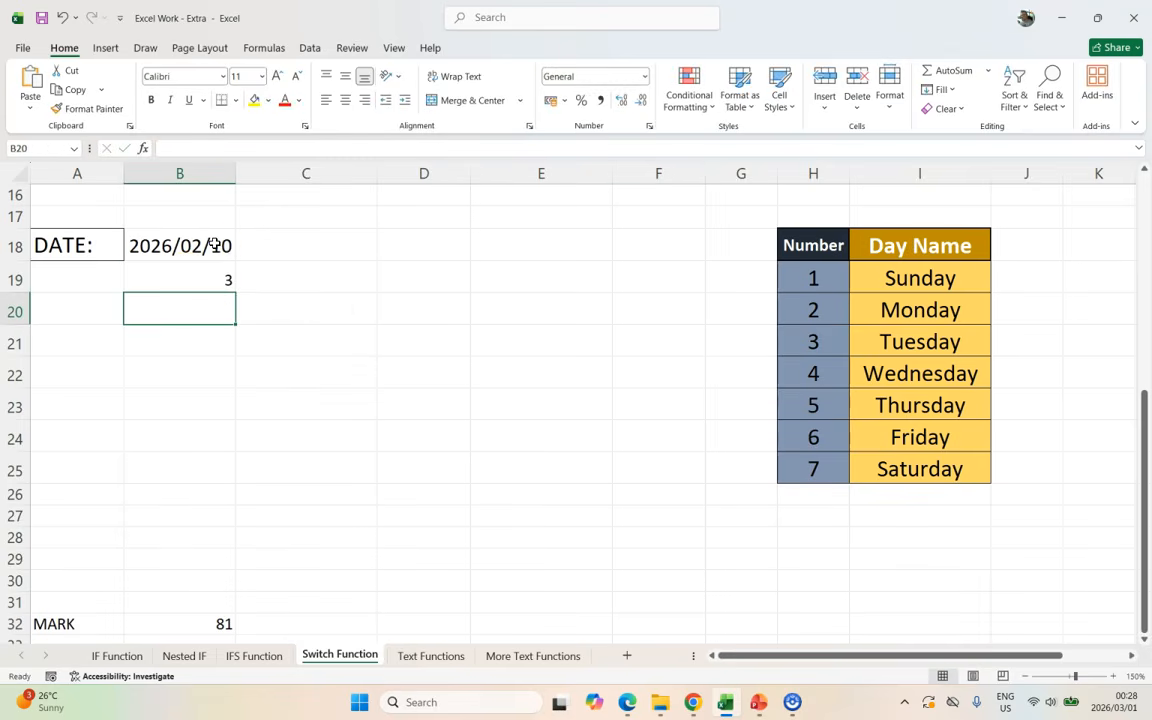
Step: Match the result 3 to Tuesday in the Day Name table and select C18
click(916, 342)
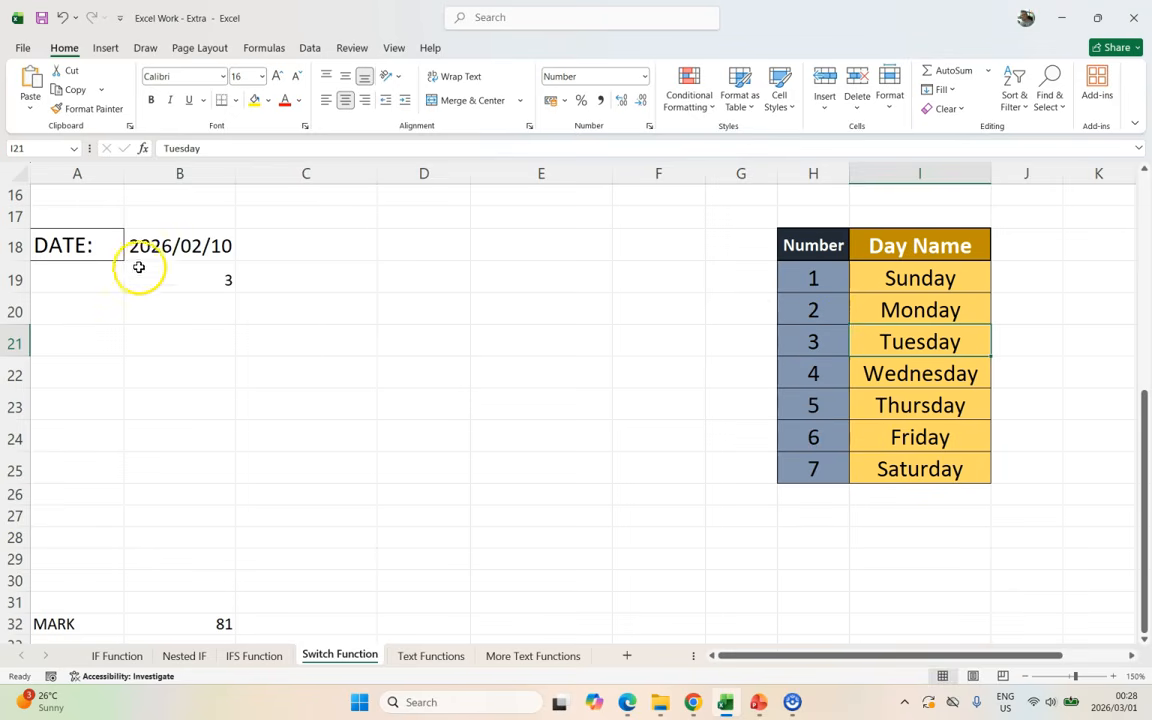
click(202, 280)
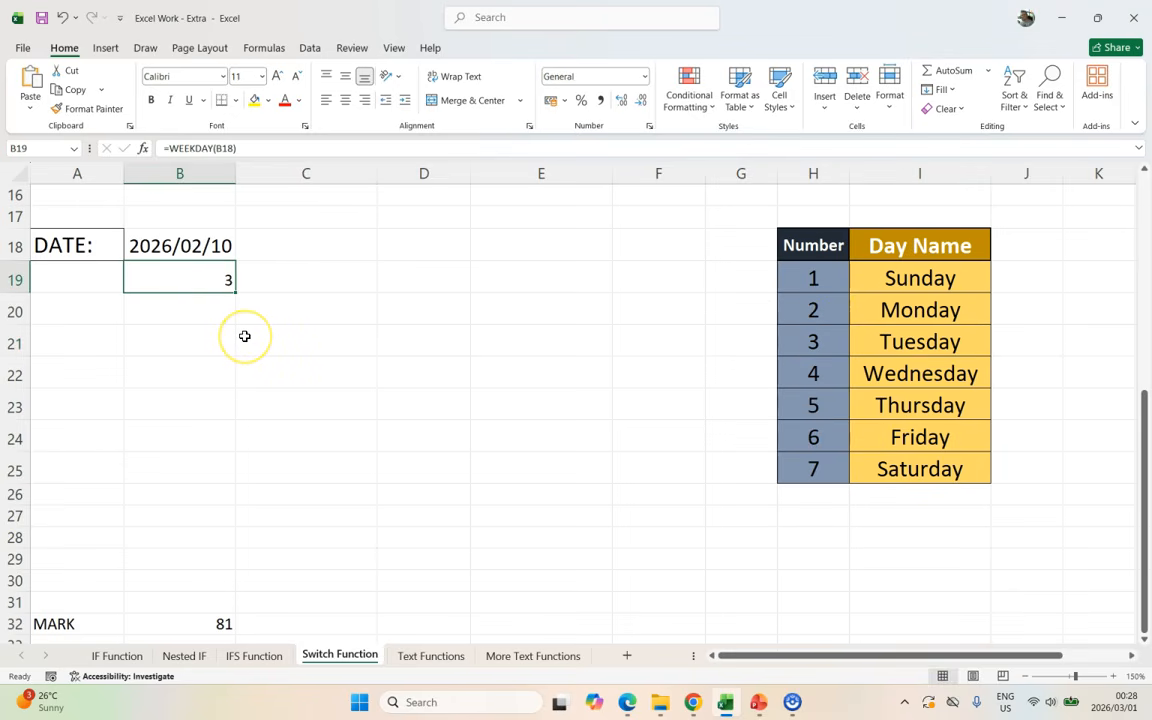
click(327, 252)
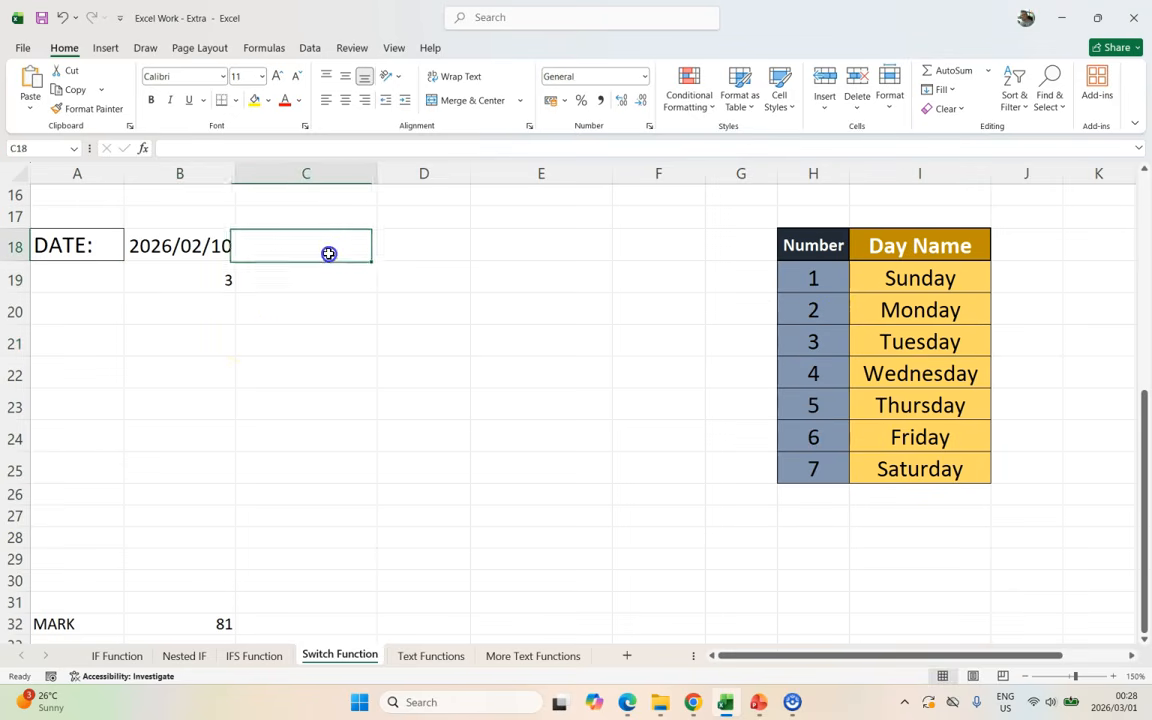
Step: Enter =SWITCH(WEEKDAY(B18),1,"Sunday",7,"Saturday","Weekday") in C18
text(=switch(weekday()
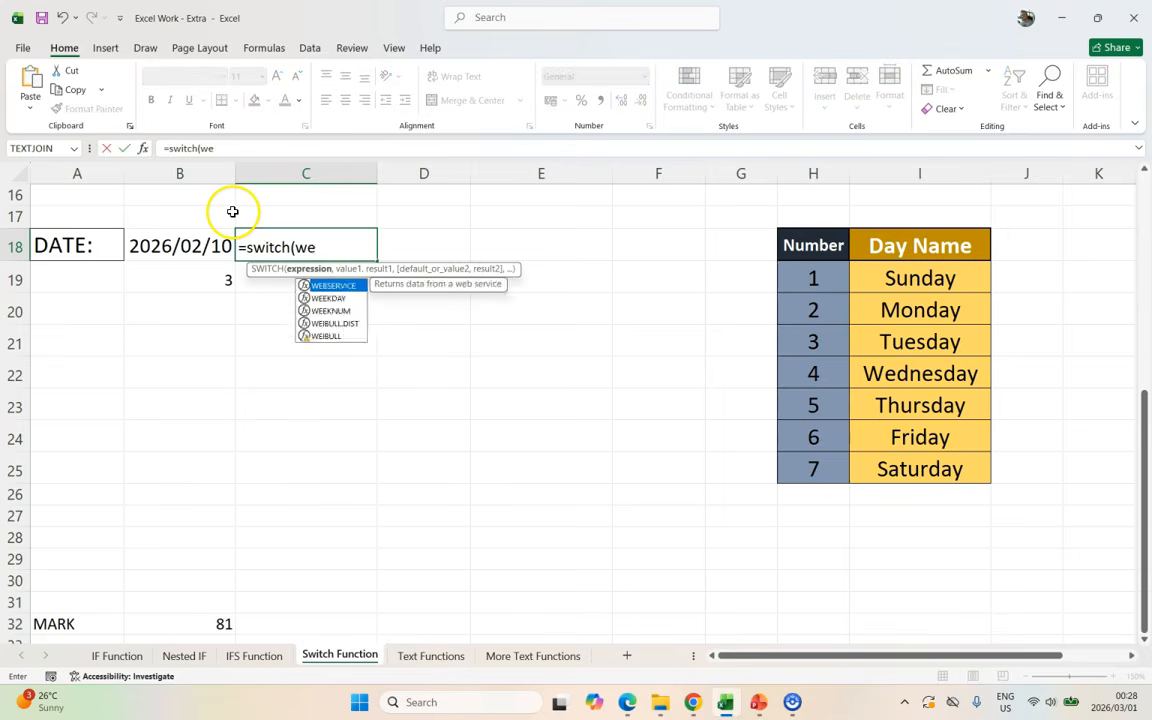
click(168, 229)
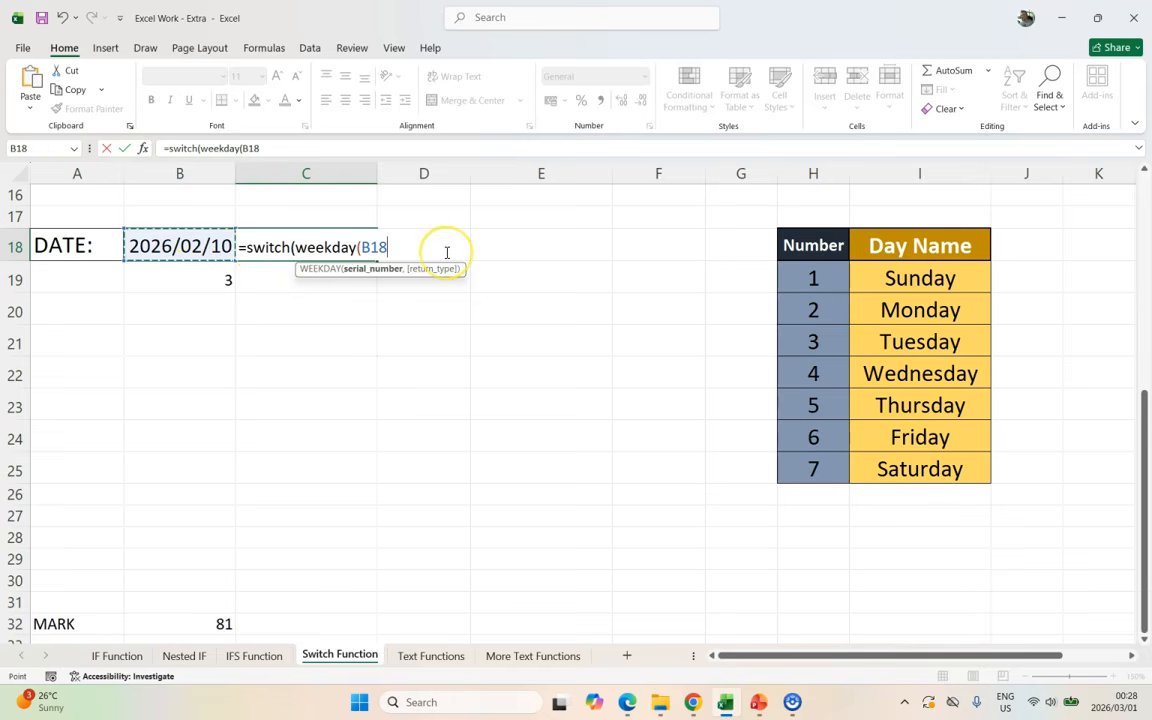
text(),)
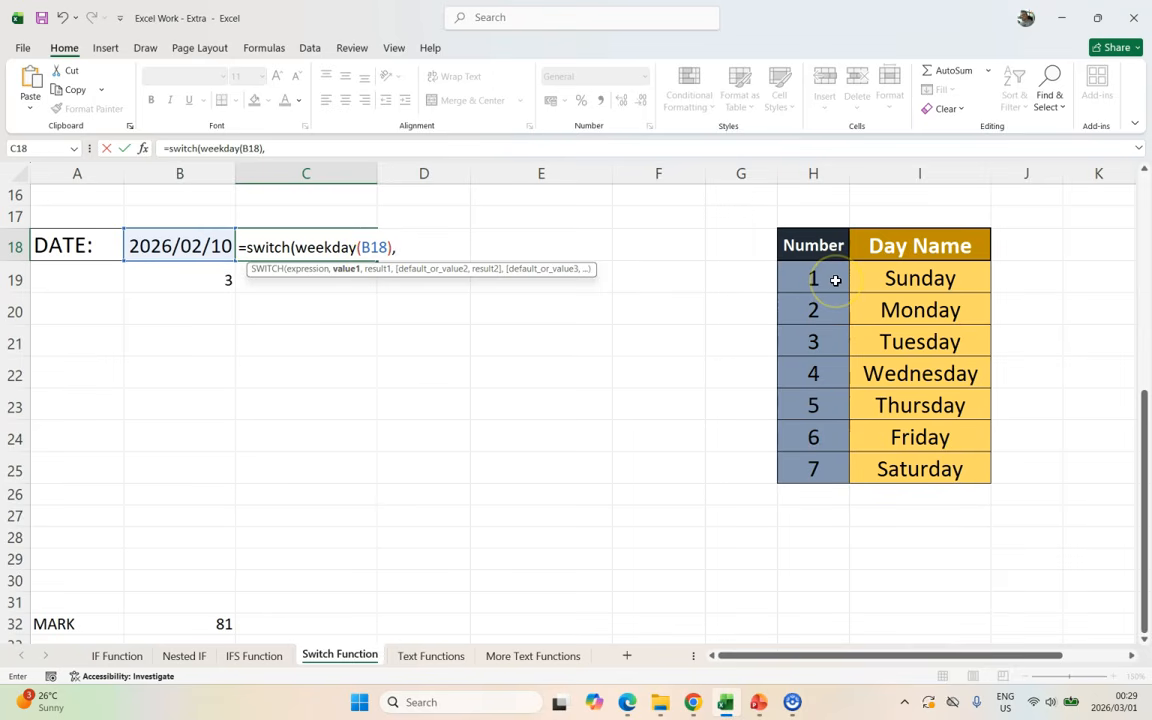
text(1,"Sun)
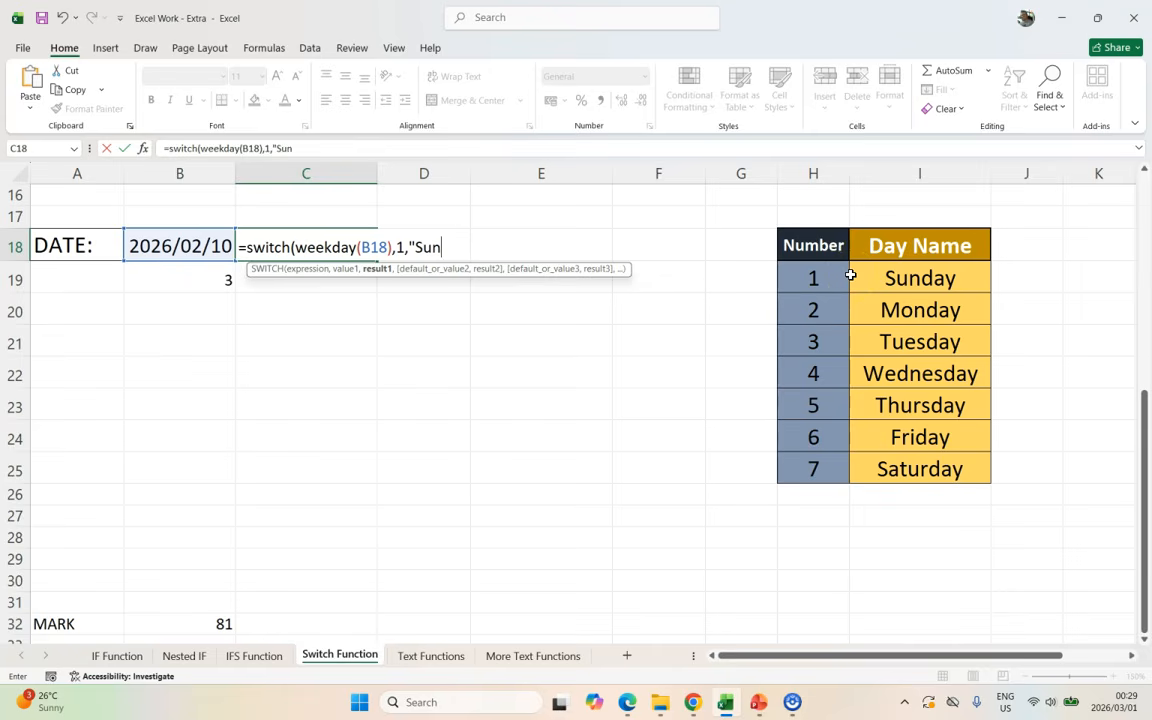
text(day",)
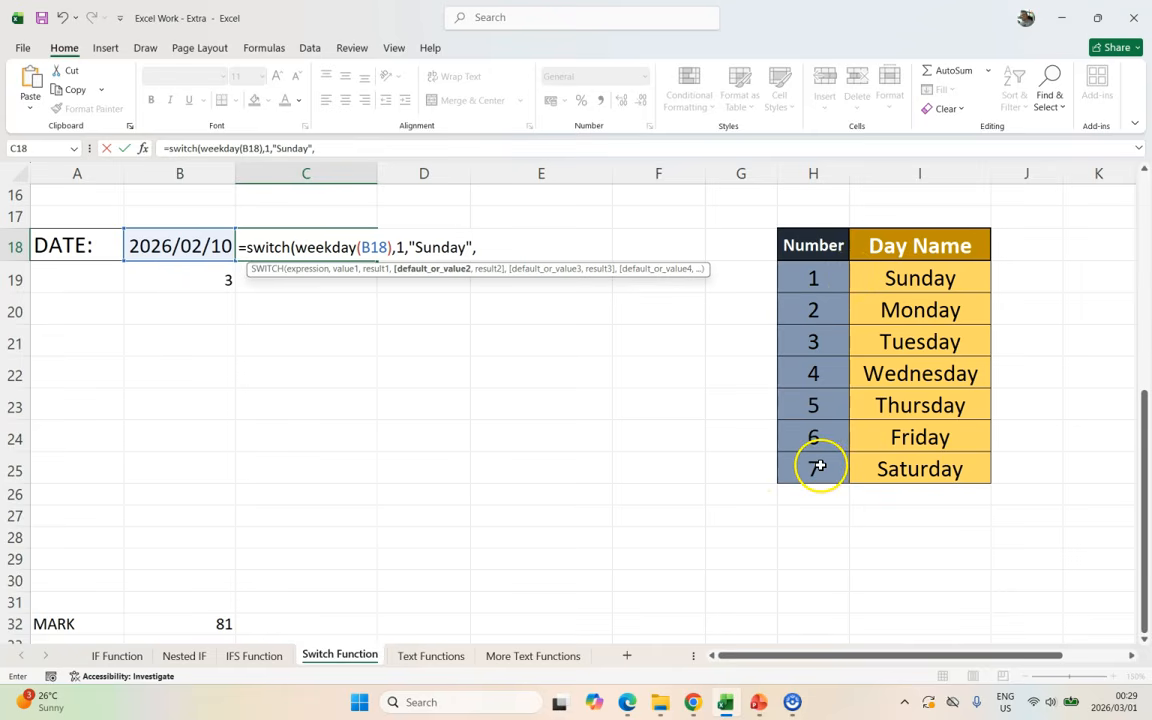
text(7,"Sat)
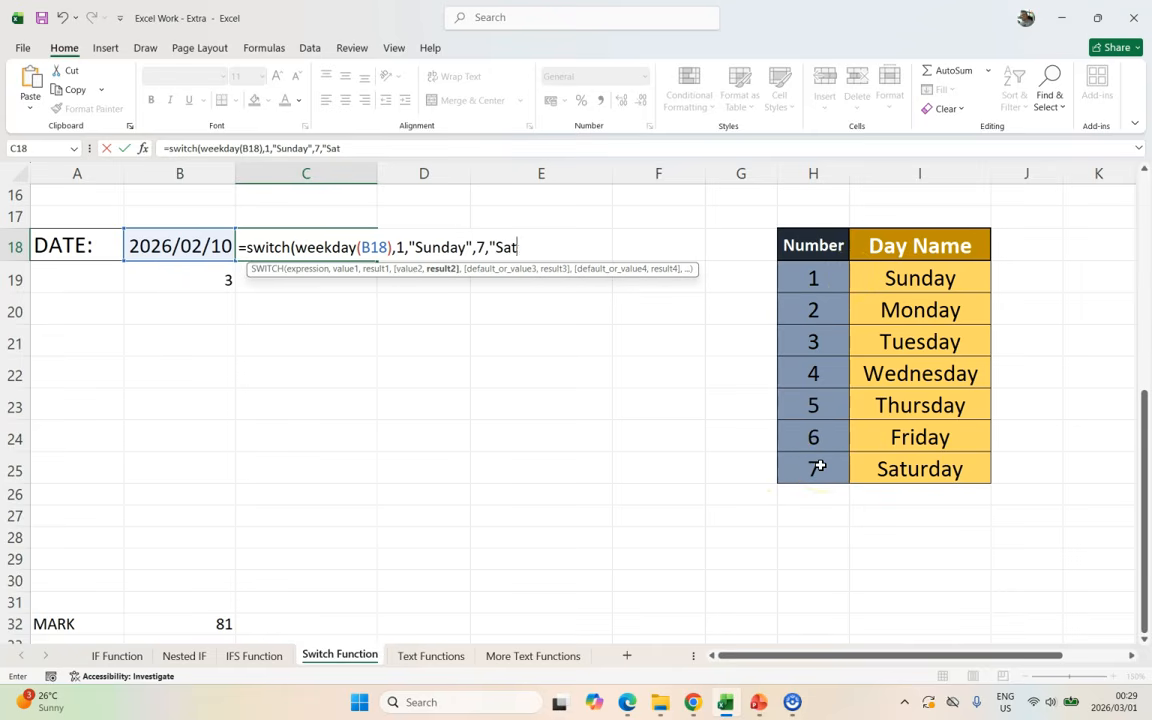
text(urday",)
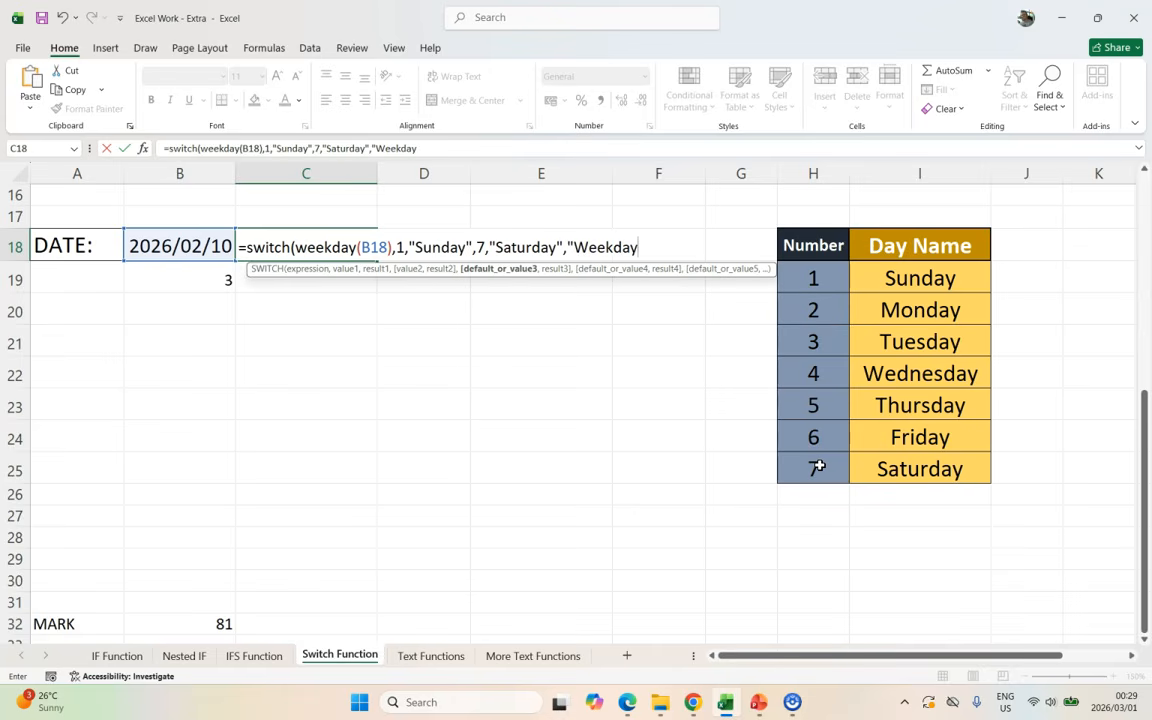
text("Weekday)
key(Return)
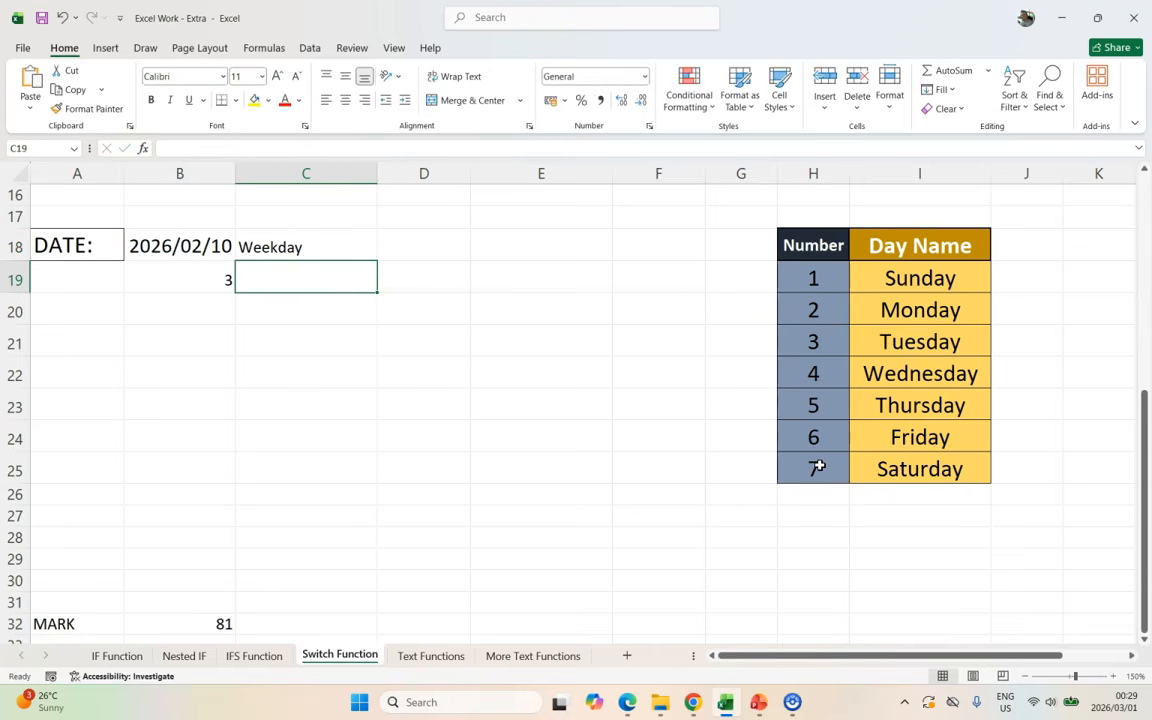
Step: Test with date 2026/02/8 showing Sunday, undo, then start =switch(weekday( in D18
click(337, 245)
click(175, 246)
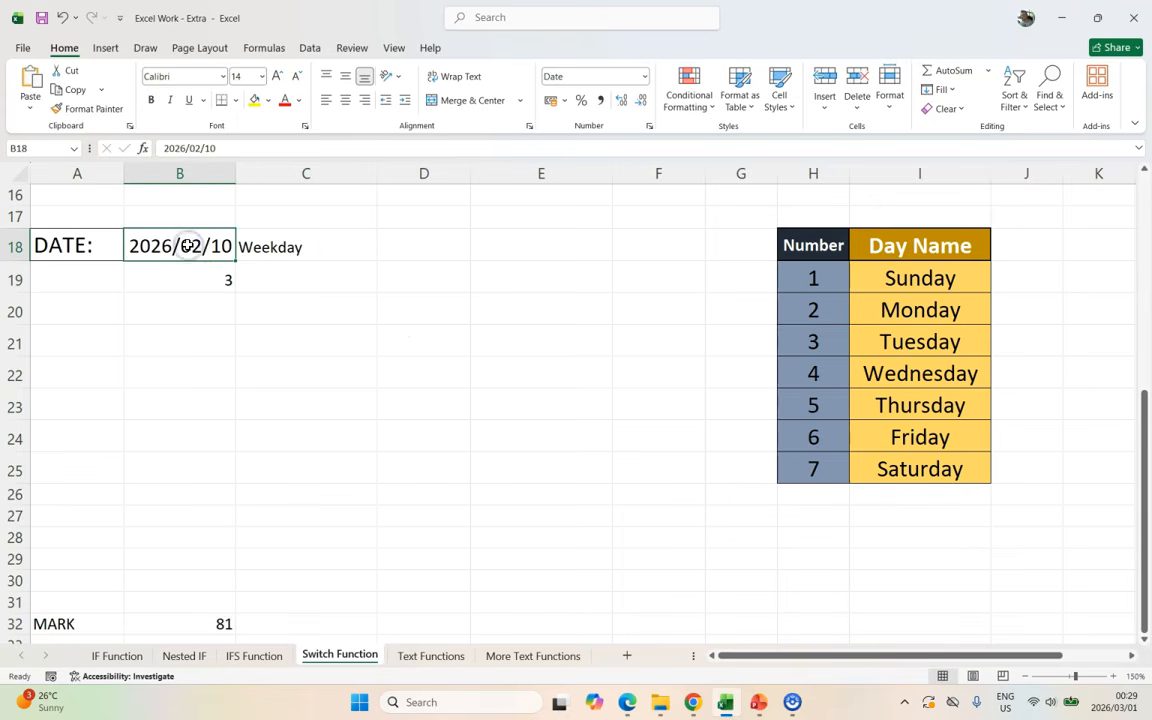
click(228, 147)
key(BackSpace)
key(BackSpace)
text(8)
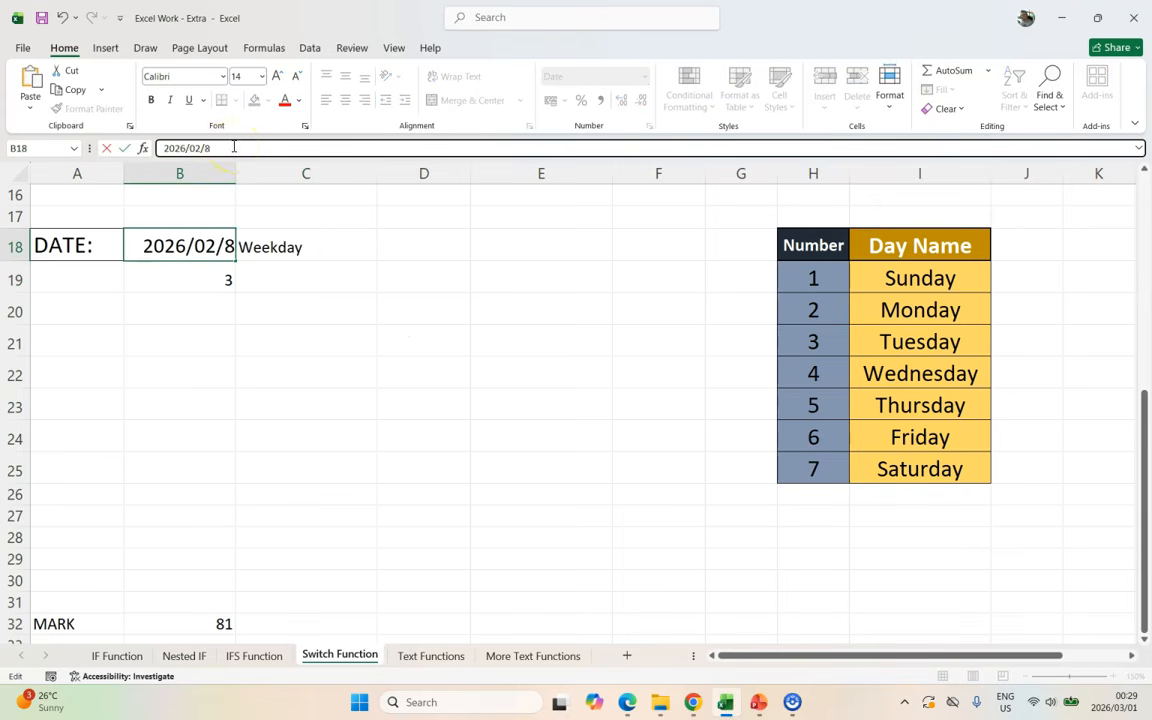
key(Return)
click(364, 255)
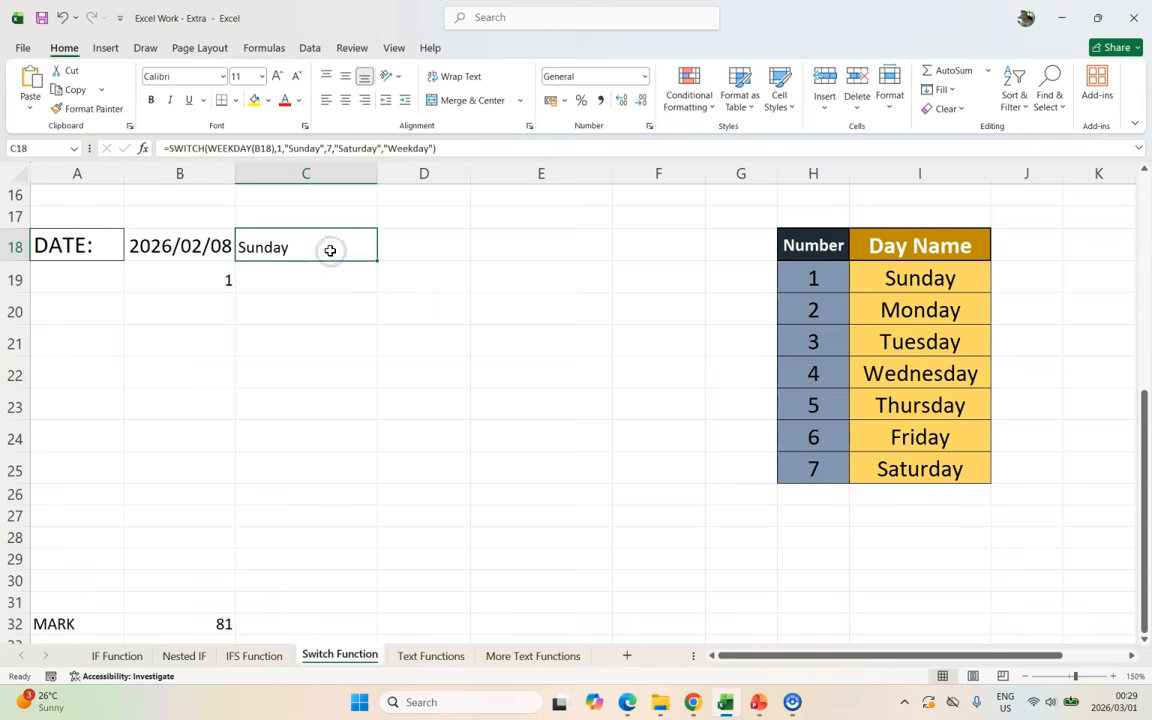
key(ctrl+z)
click(425, 254)
text(=switc)
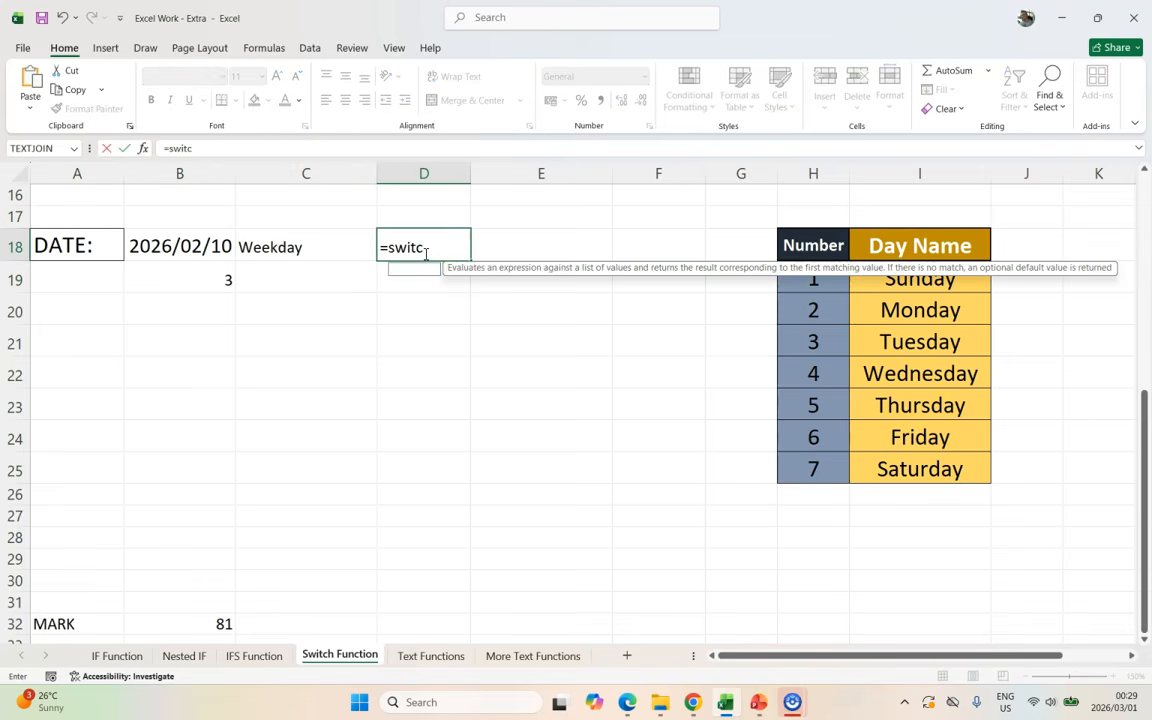
text(h(weekday()
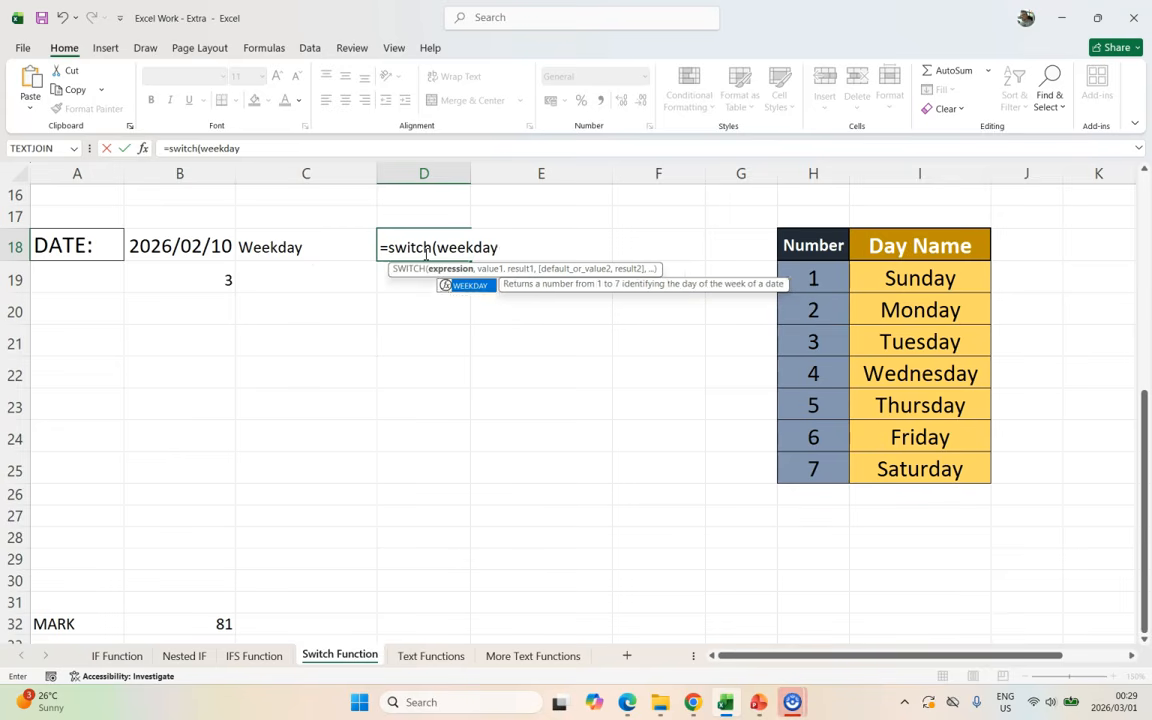
Step: Complete D18 as SWITCH on WEEKDAY(B18) mapping 1–4 to Sun, Mon, Tues, wed, else "other"
click(158, 248)
text(),)
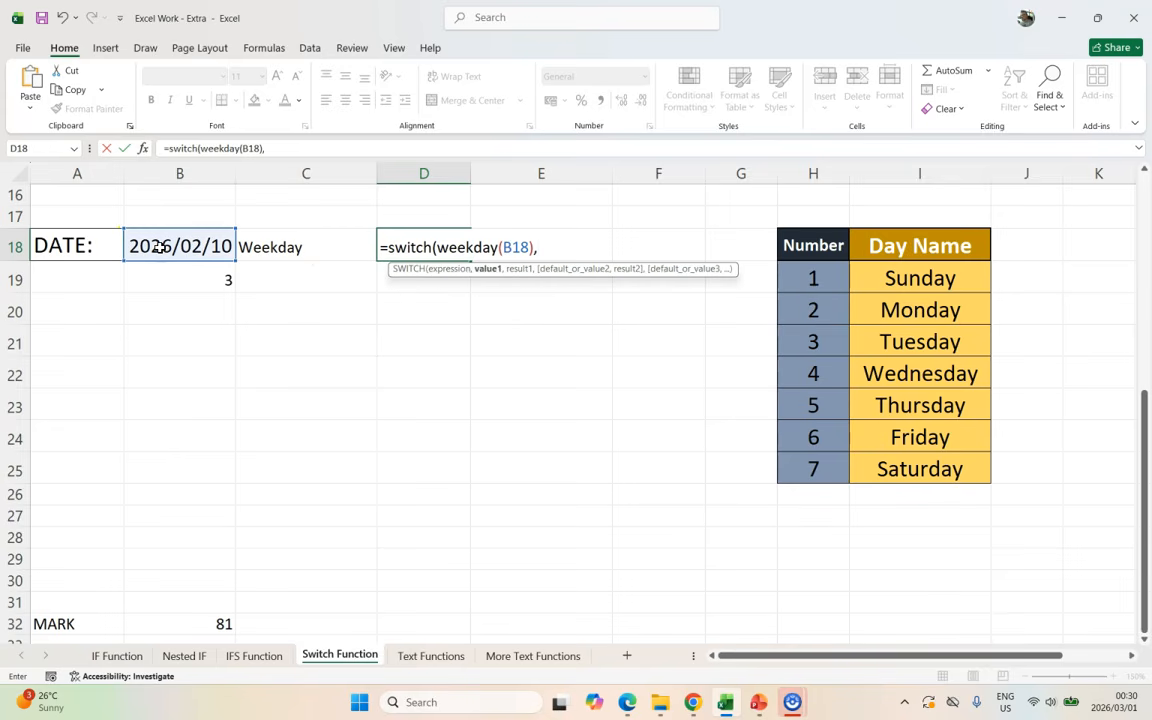
text(1,")
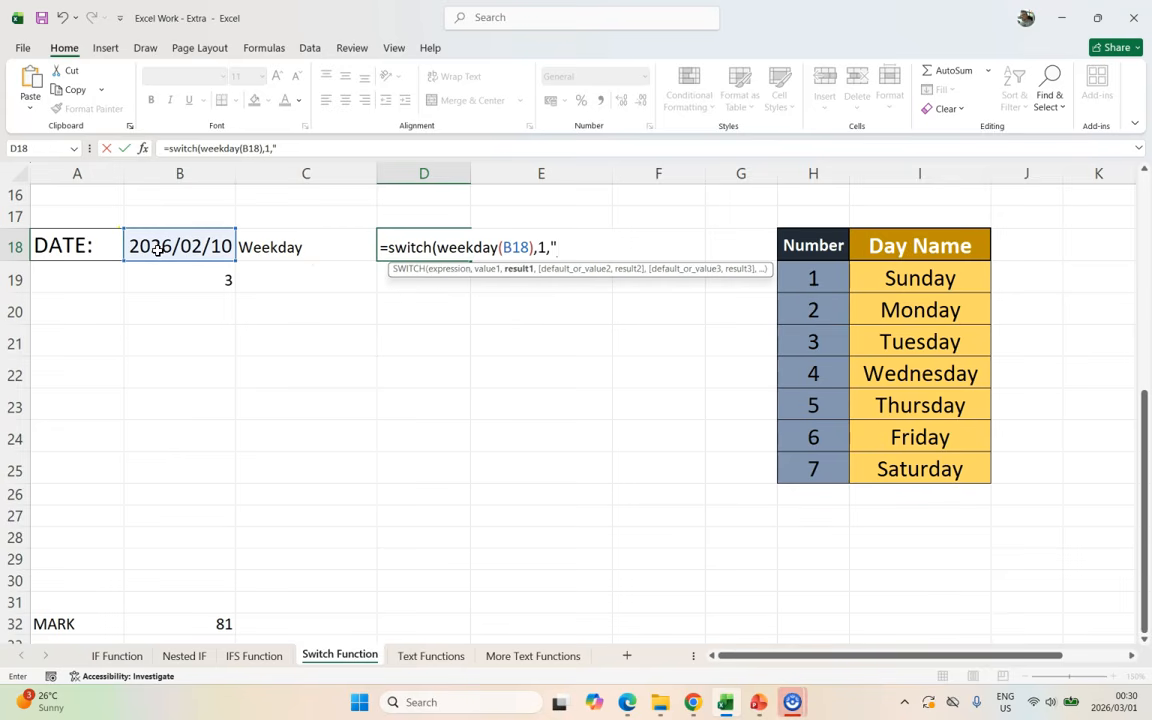
text(Sun",2,"M)
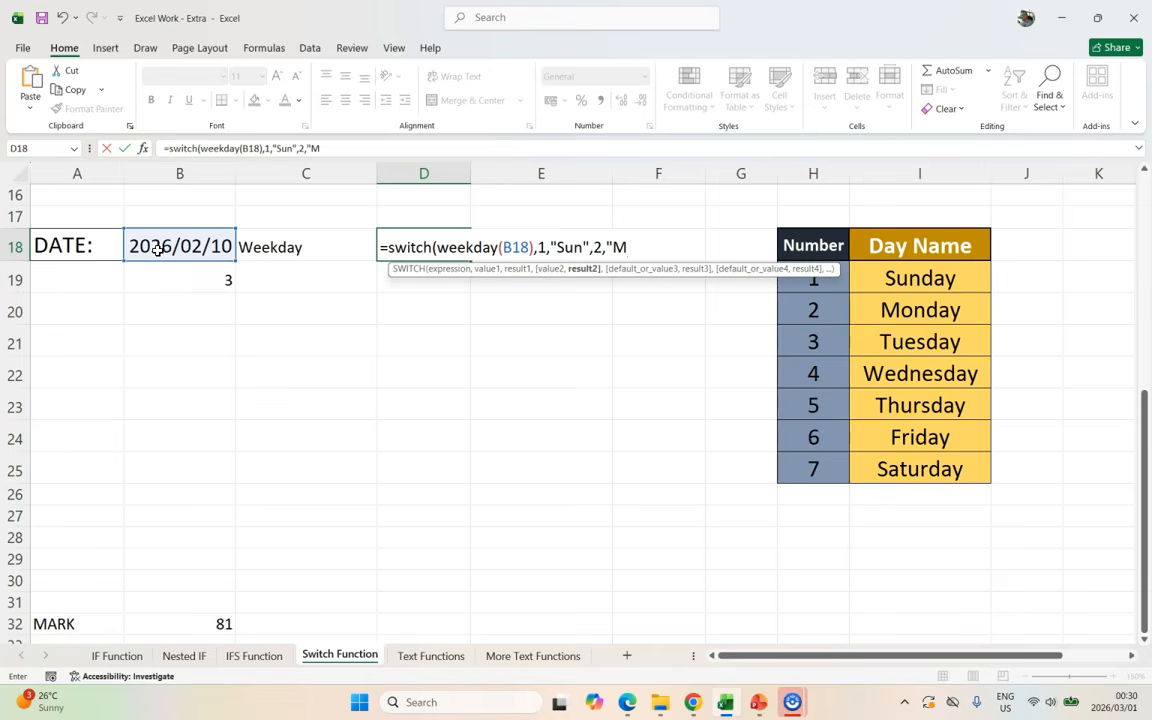
text(on",3,"Tues",)
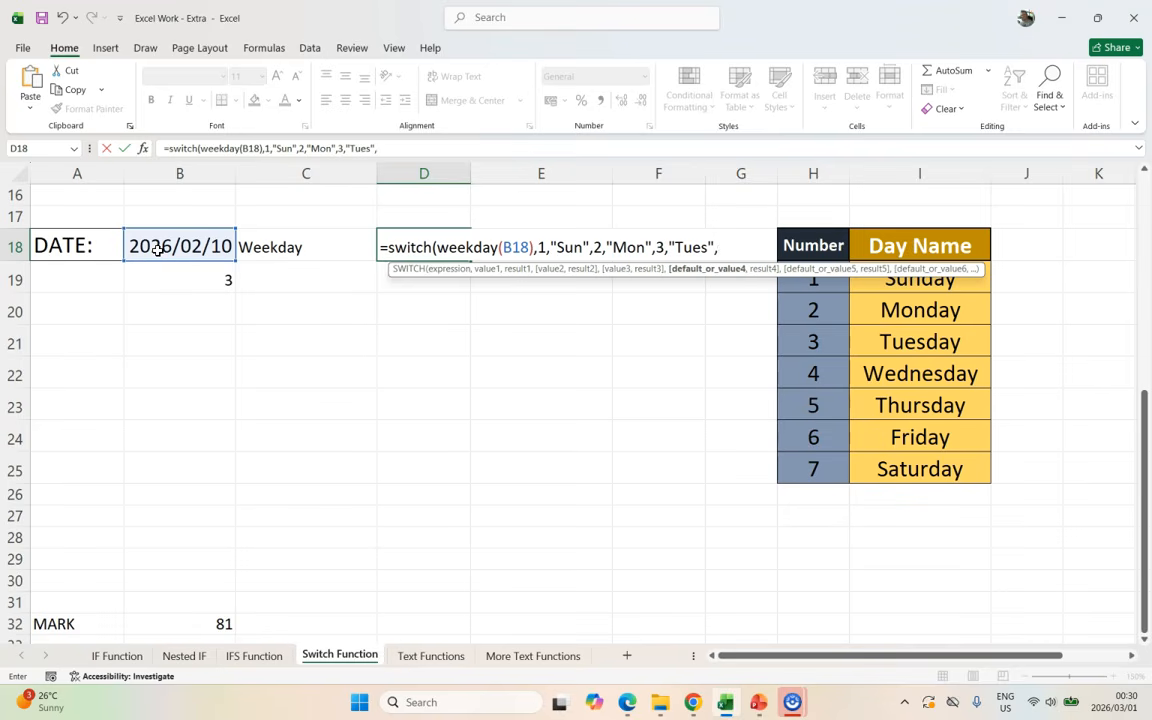
text(4,"w)
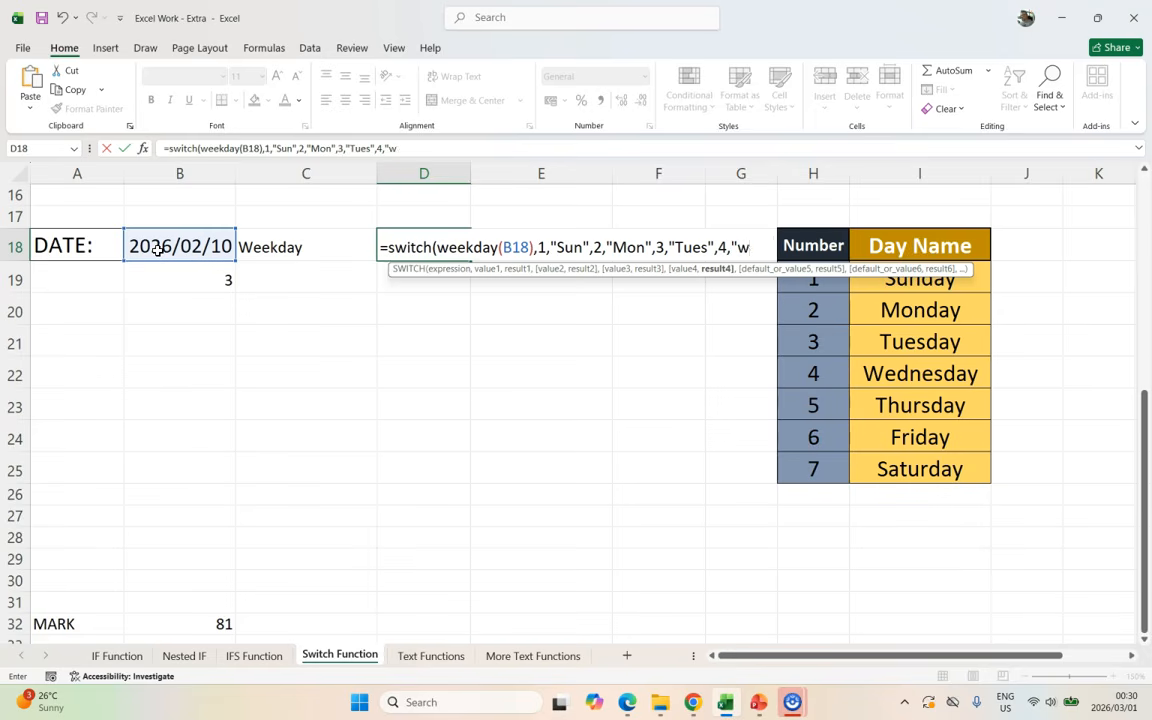
text(ed",)
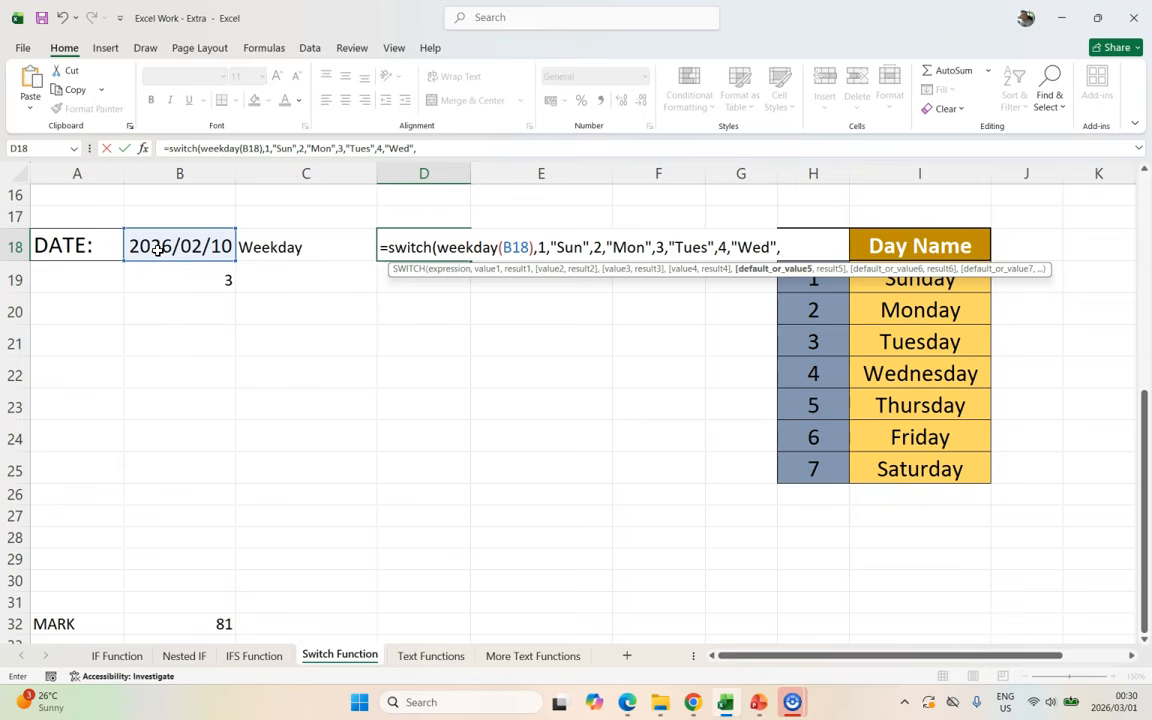
text( "other"))
key(Return)
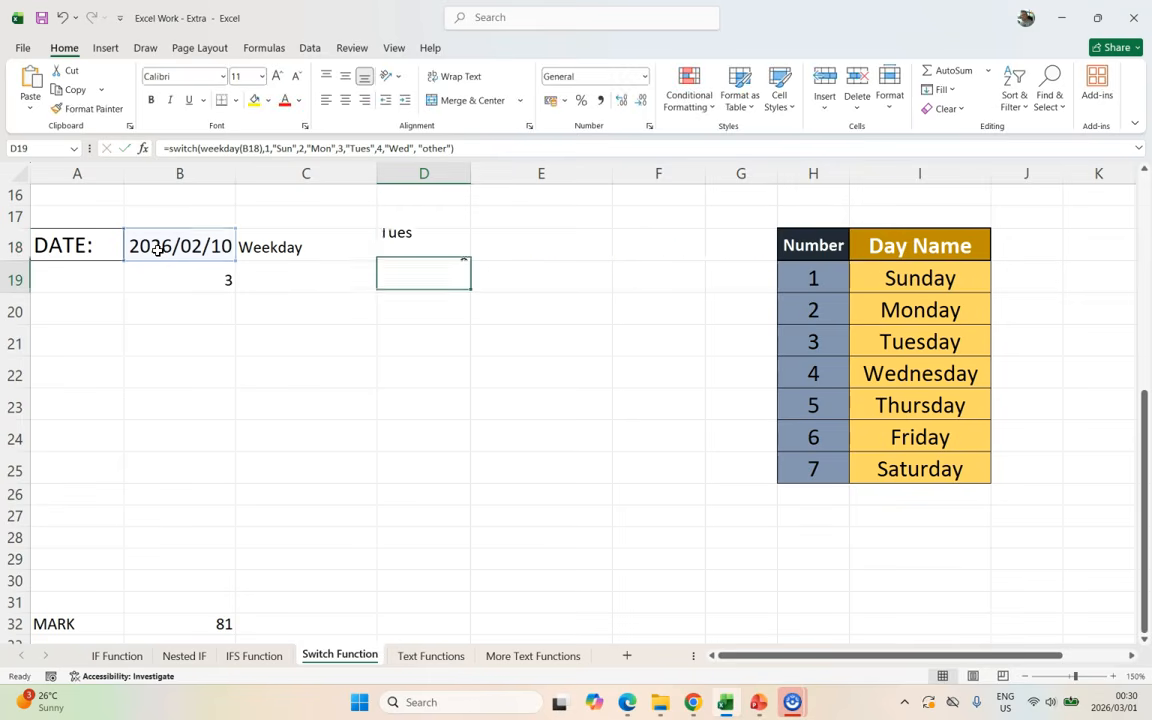
Step: Change B18 to 2026/02/11, then 2026/02/12, and confirm D18 returns other
click(206, 275)
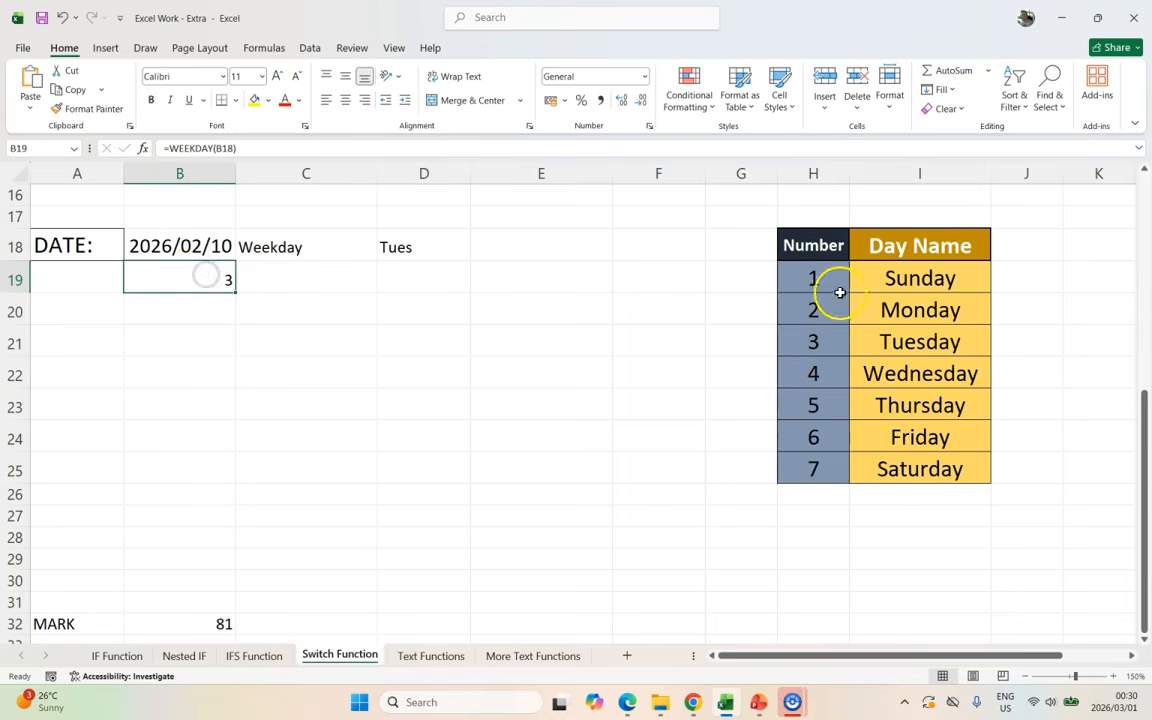
click(205, 246)
click(269, 146)
key(BackSpace)
text(1)
key(Return)
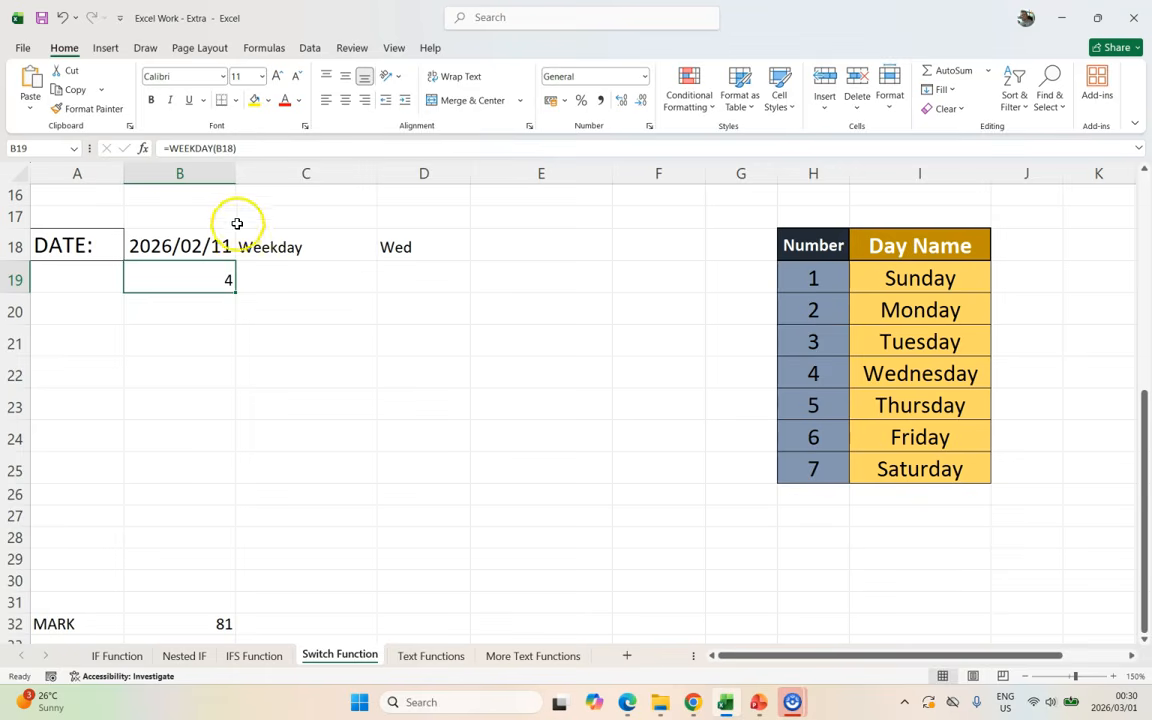
click(200, 246)
click(255, 148)
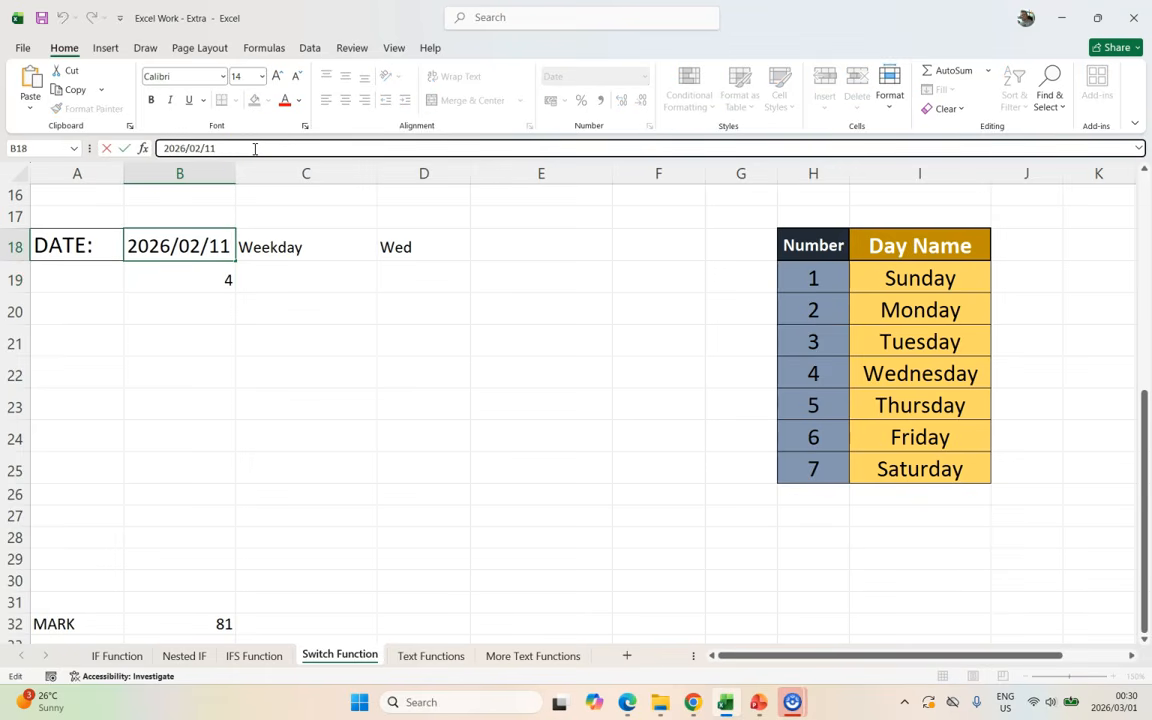
text(2)
key(Return)
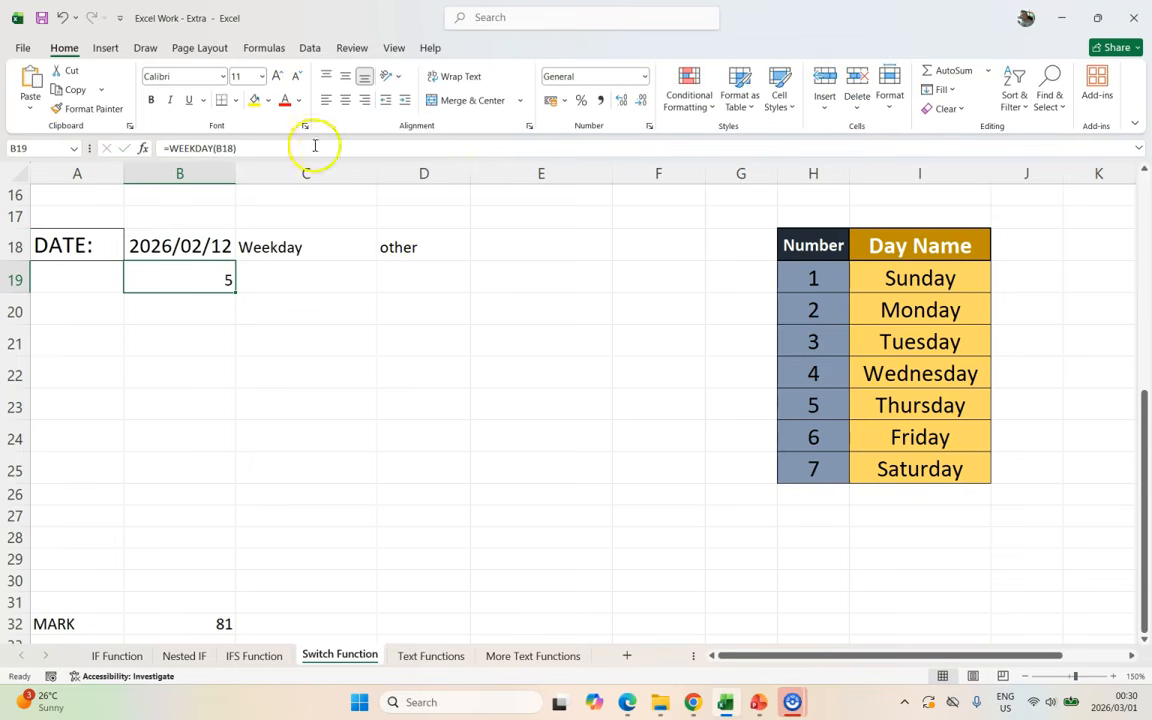
click(419, 247)
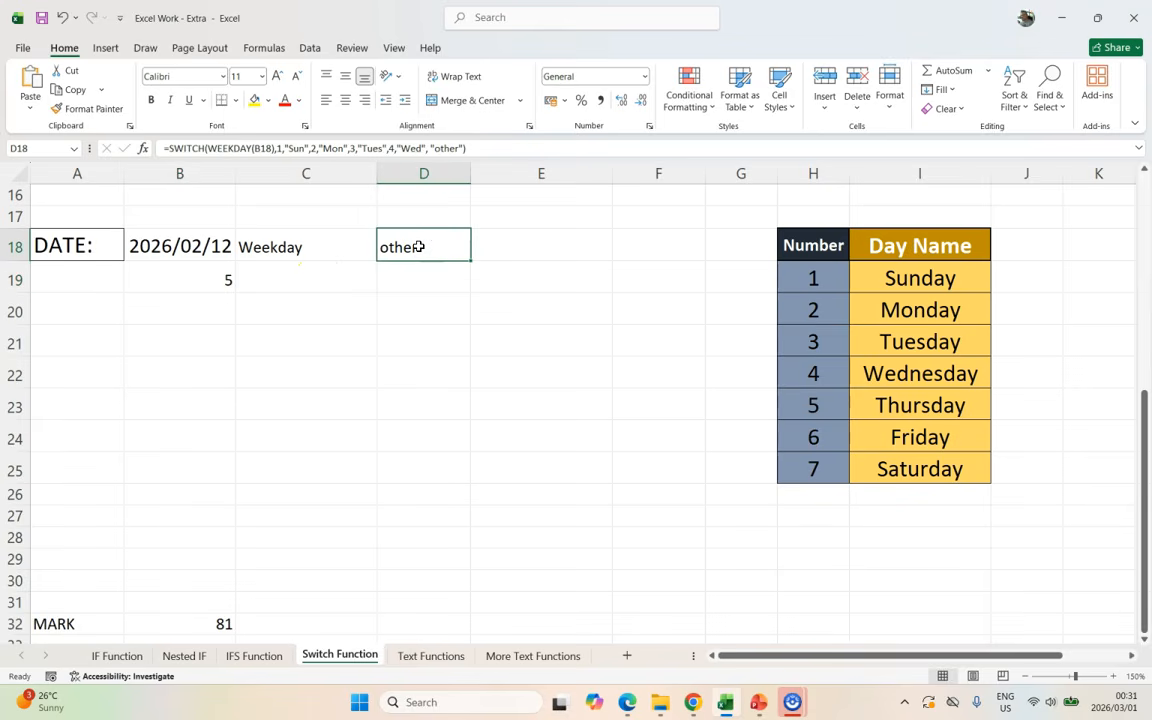
scroll(391, 259, down, 3)
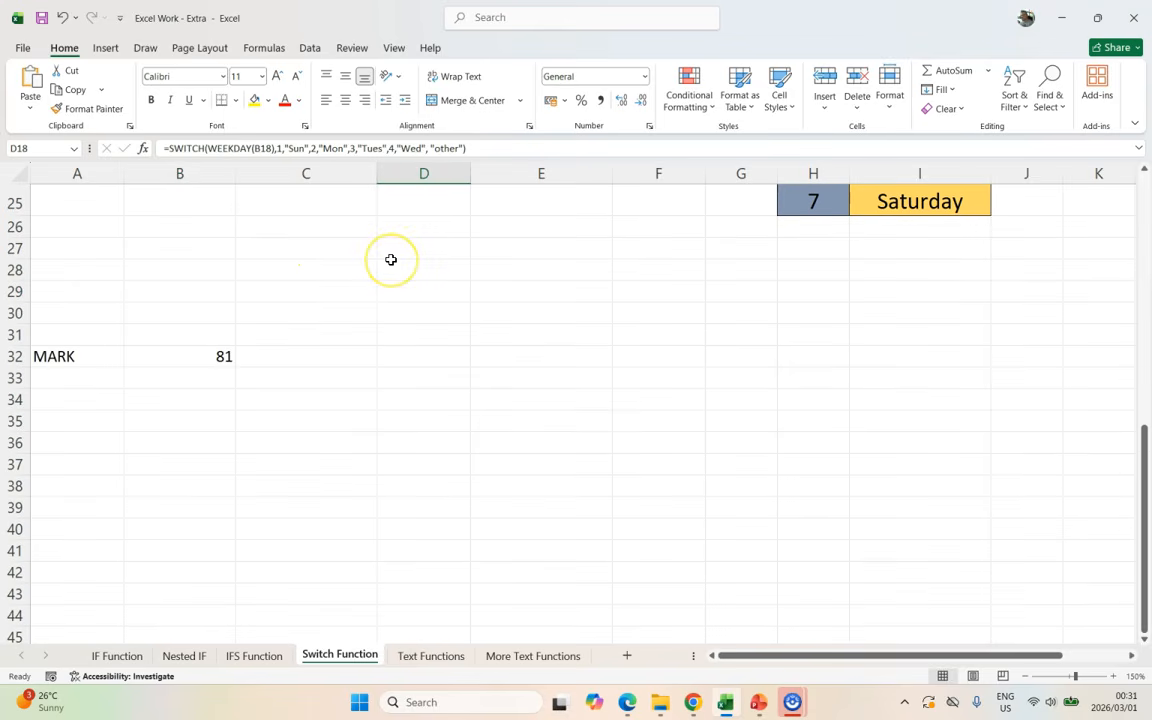
Step: In C32, start a grade formula =switch(B32,>=80,"A", testing the mark directly
click(207, 357)
click(195, 356)
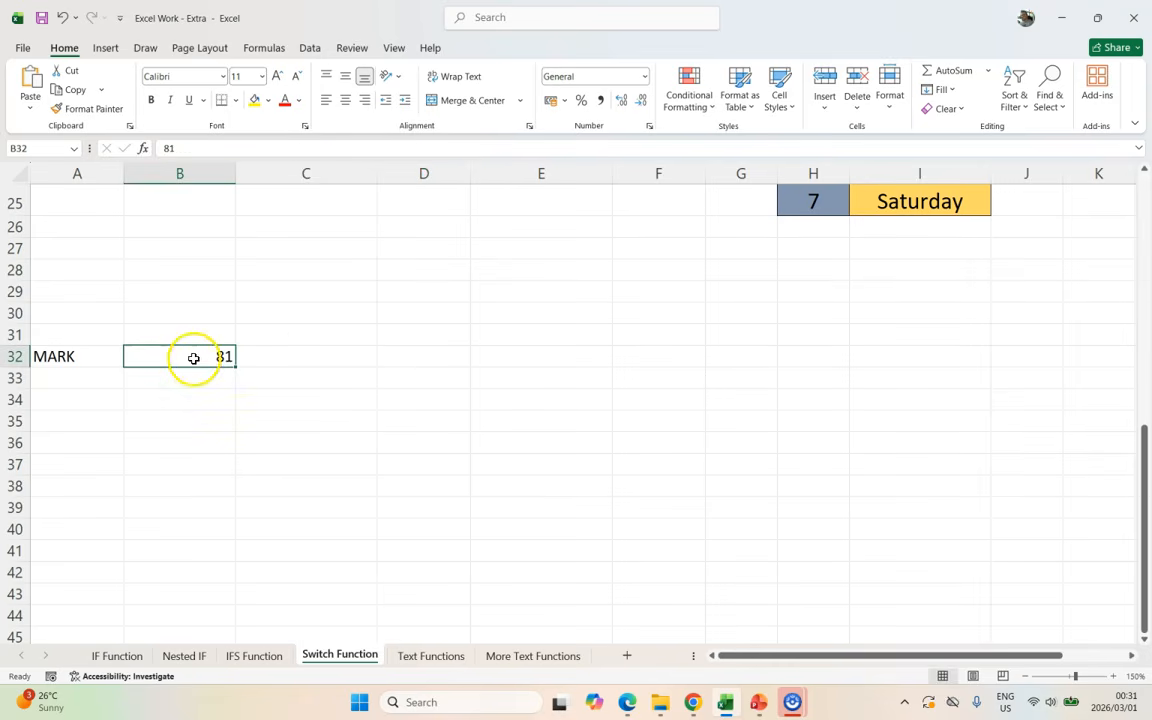
click(296, 358)
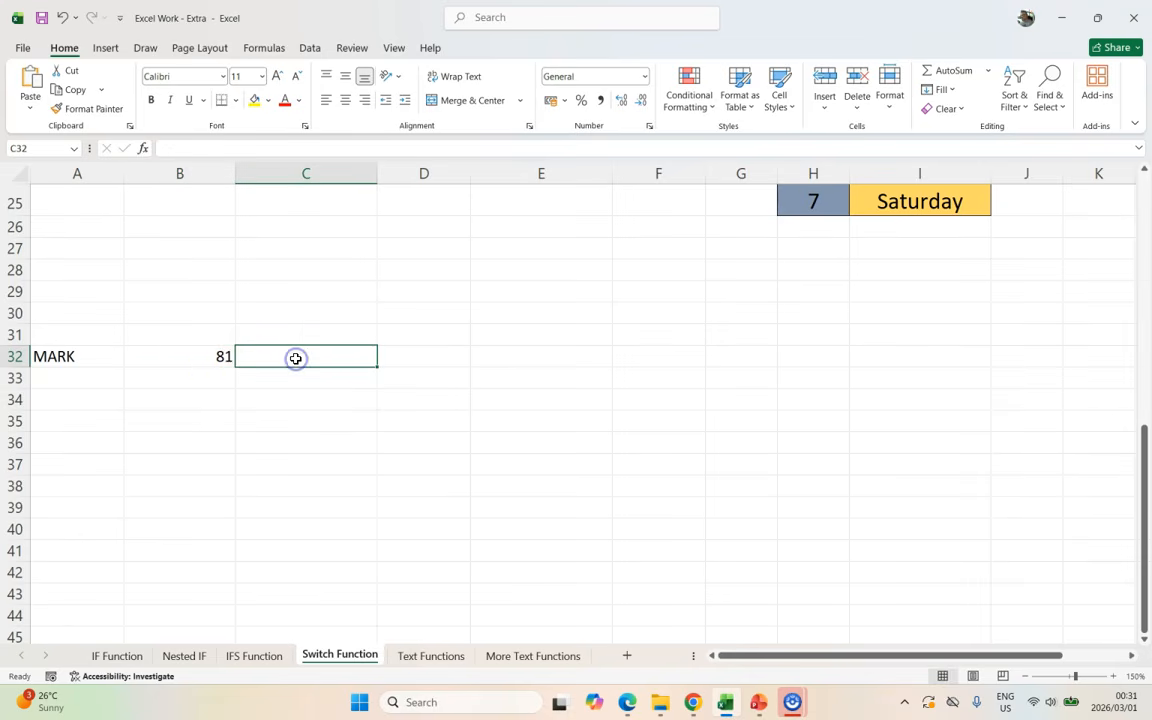
click(238, 356)
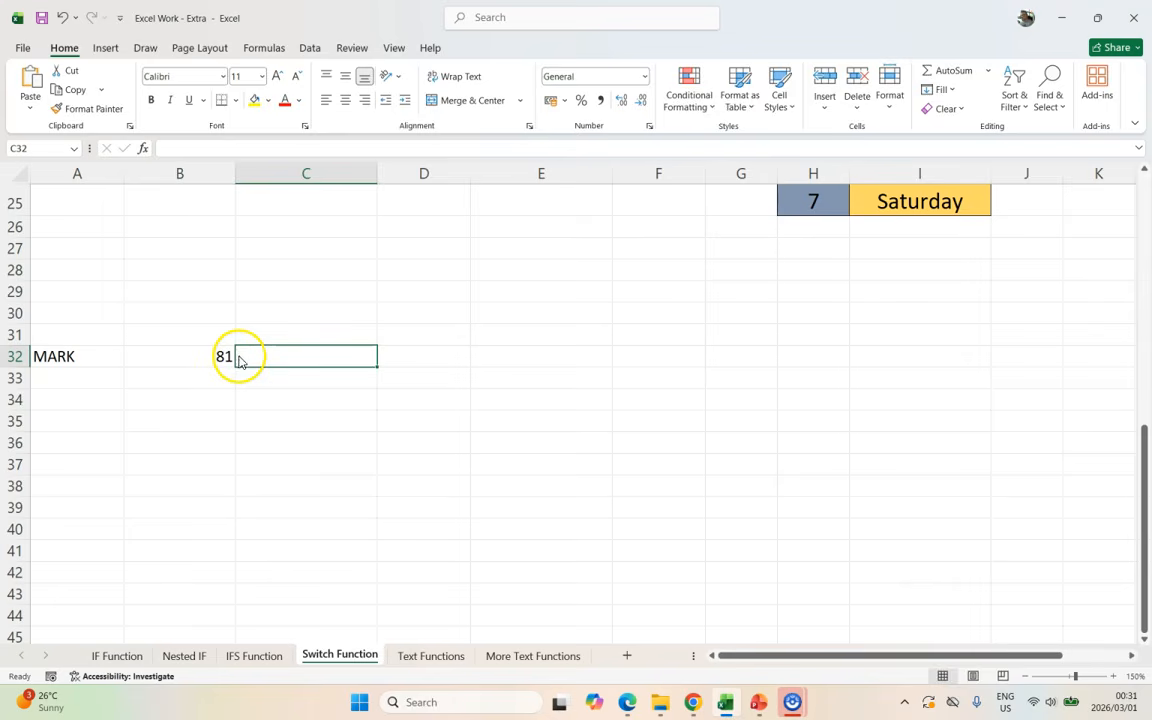
text(=switch()
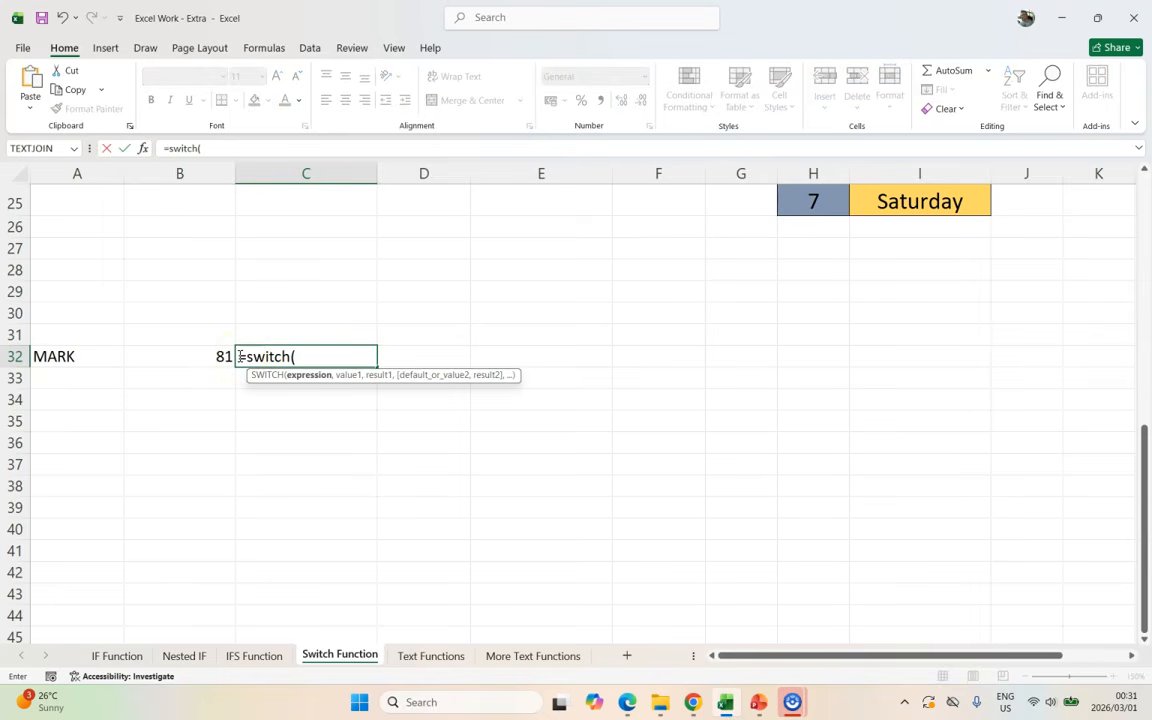
click(193, 356)
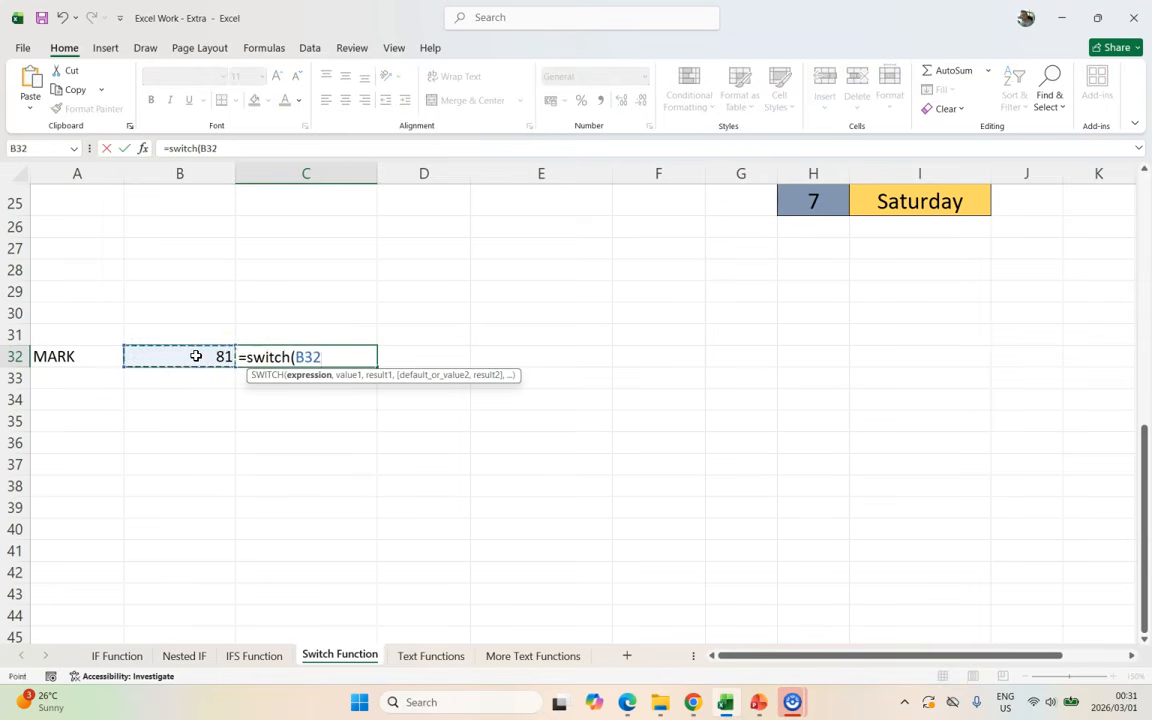
text(,)
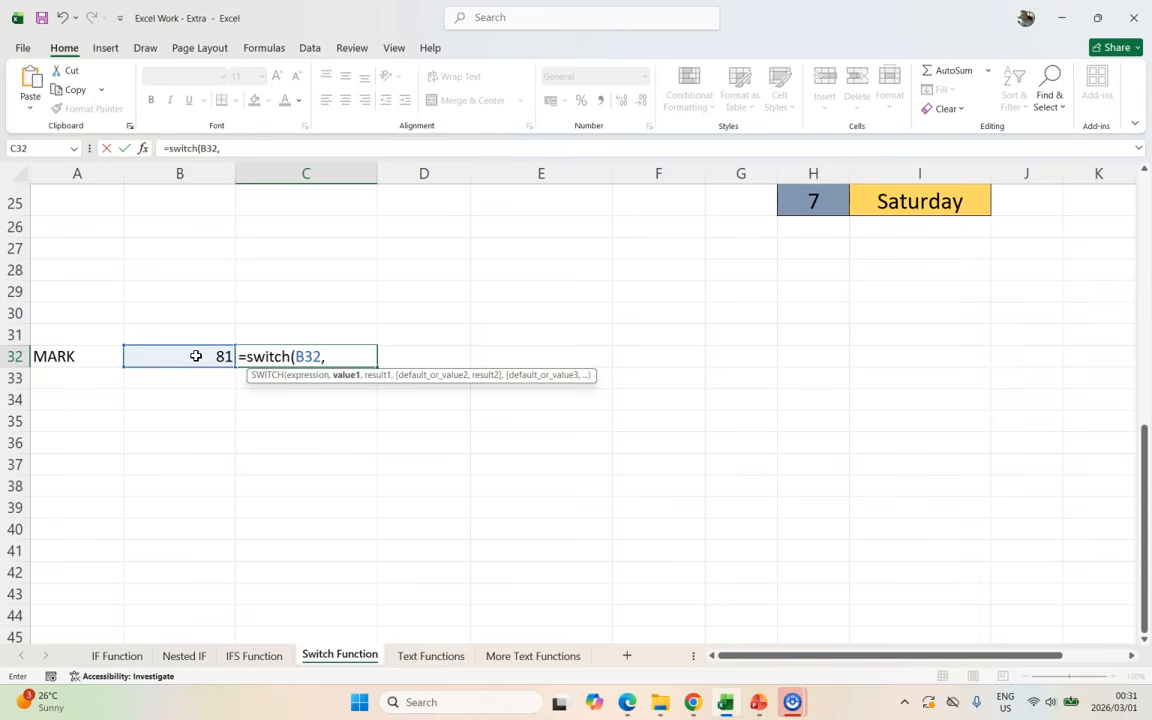
text(>=80,"A")
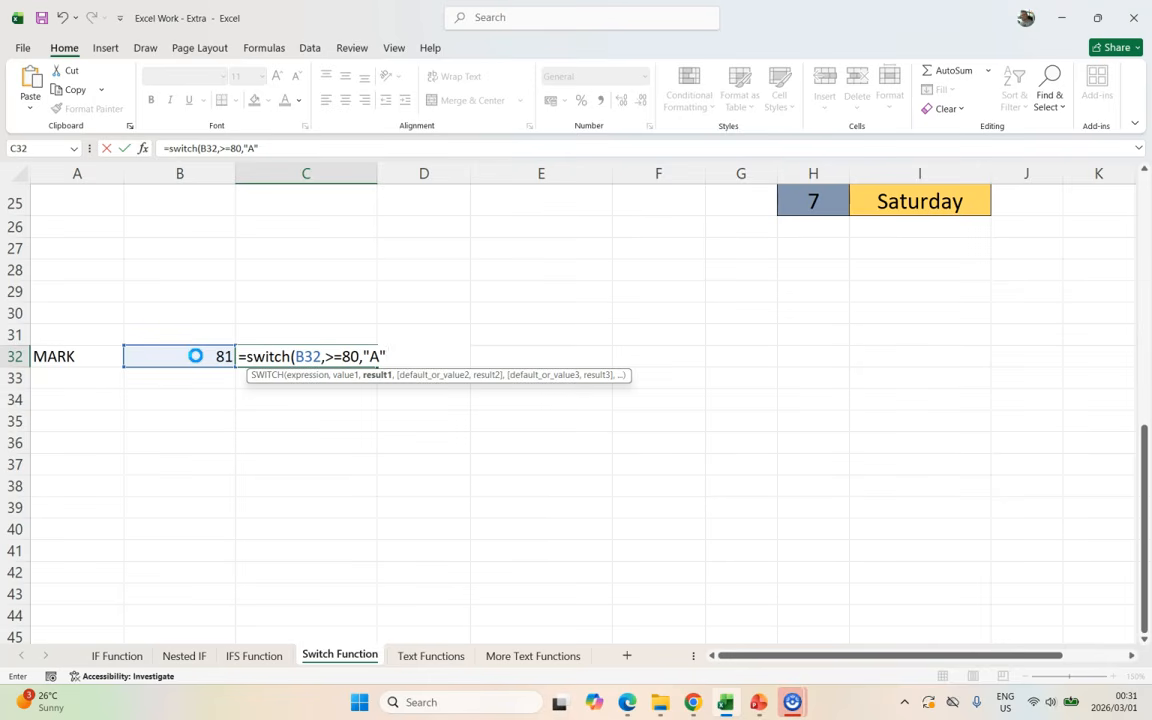
text(,"fail)
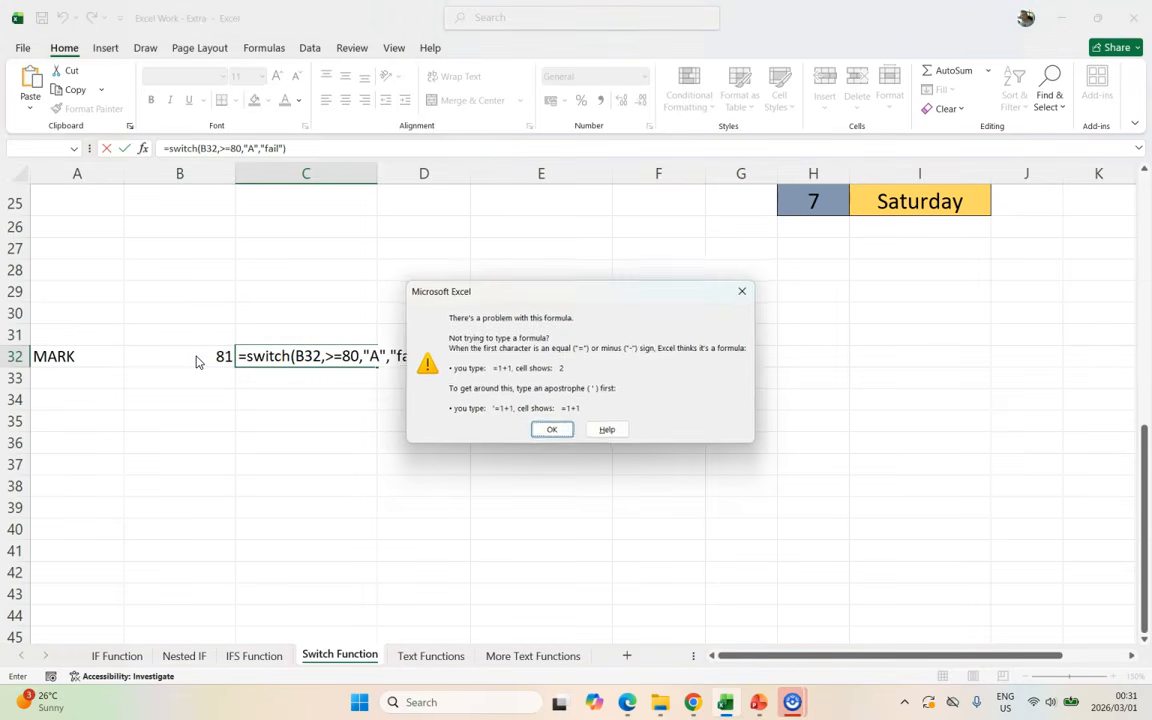
Step: Dismiss the formula error and delete the faulty arguments, leaving only =switch(
key(Return)
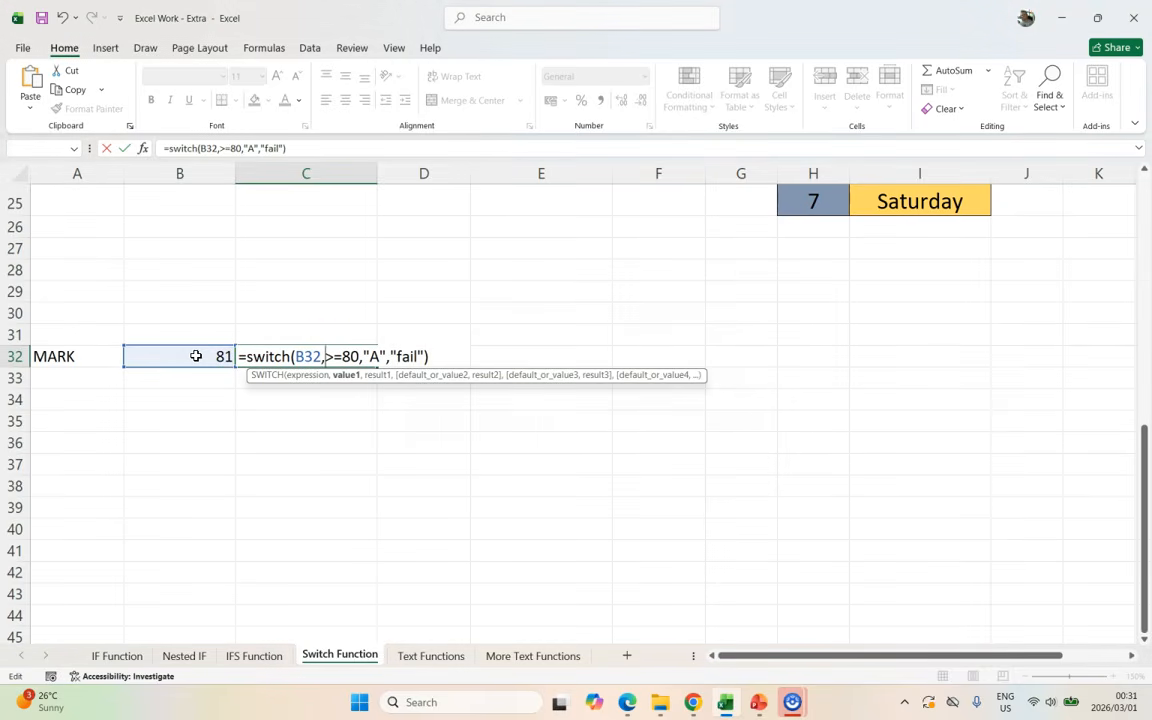
drag(296, 356, 532, 355)
key(BackSpace)
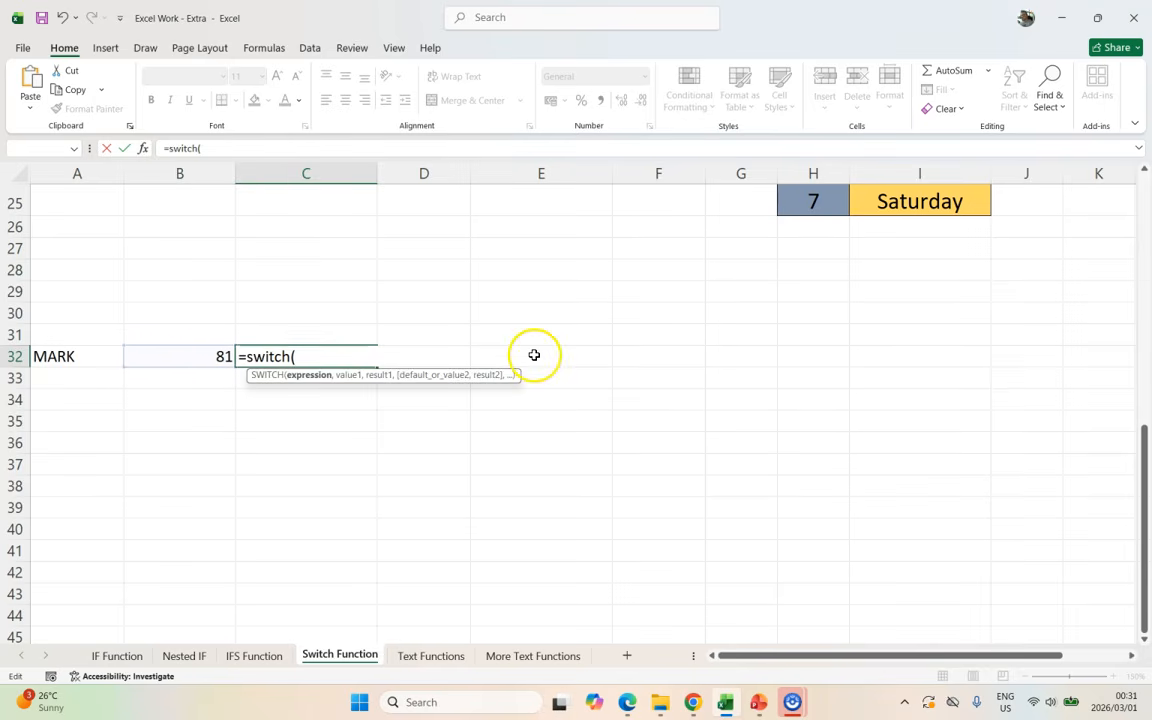
Step: Enter TRUE, B32>=80,"A", B32>=70,"B", B32>=60,"C","Fail" as the SWITCH arguments
text(TRUE)
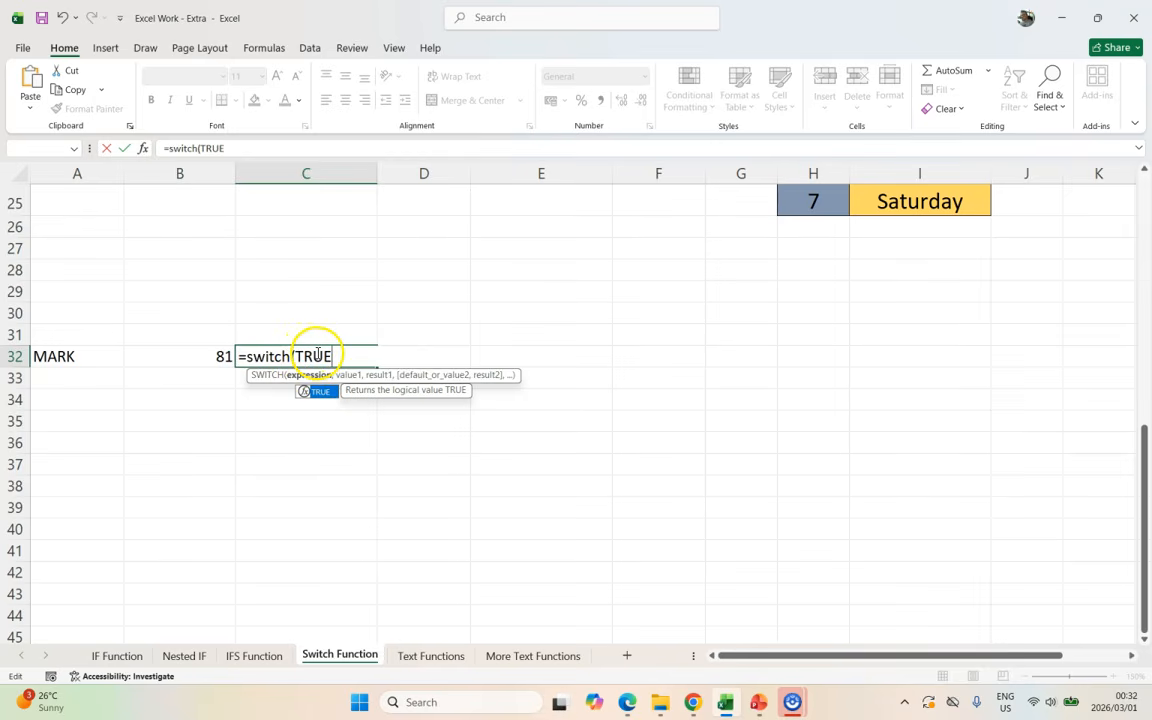
text(,)
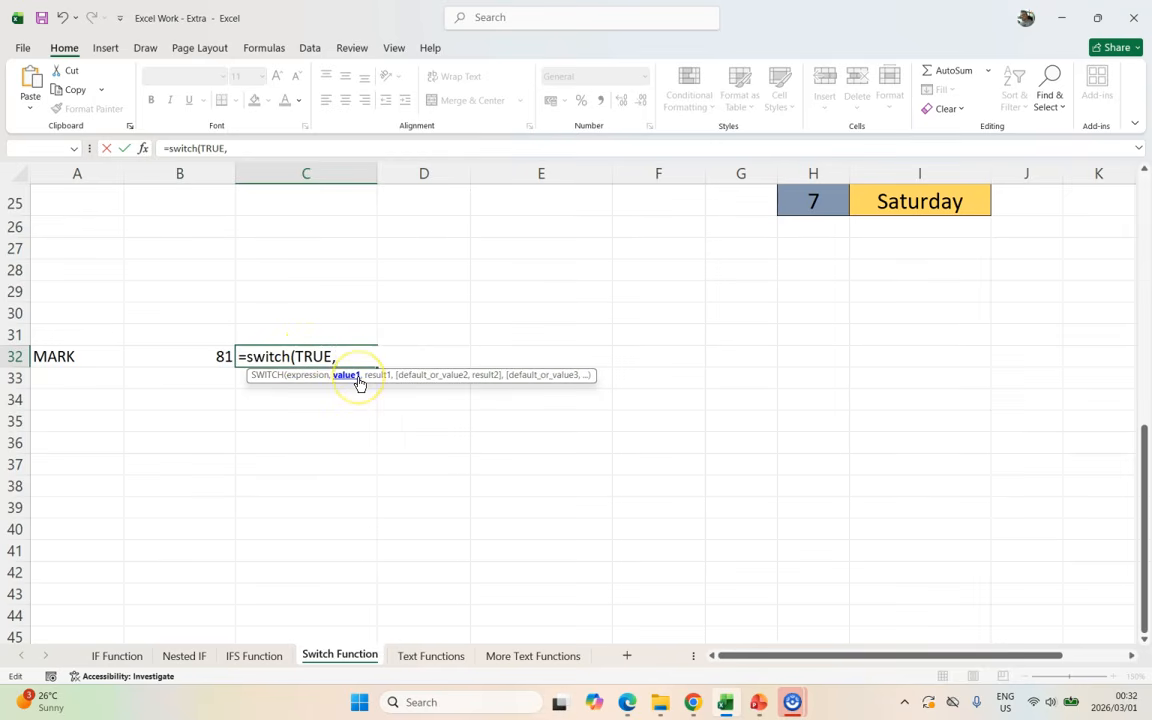
click(191, 356)
text(>=80,)
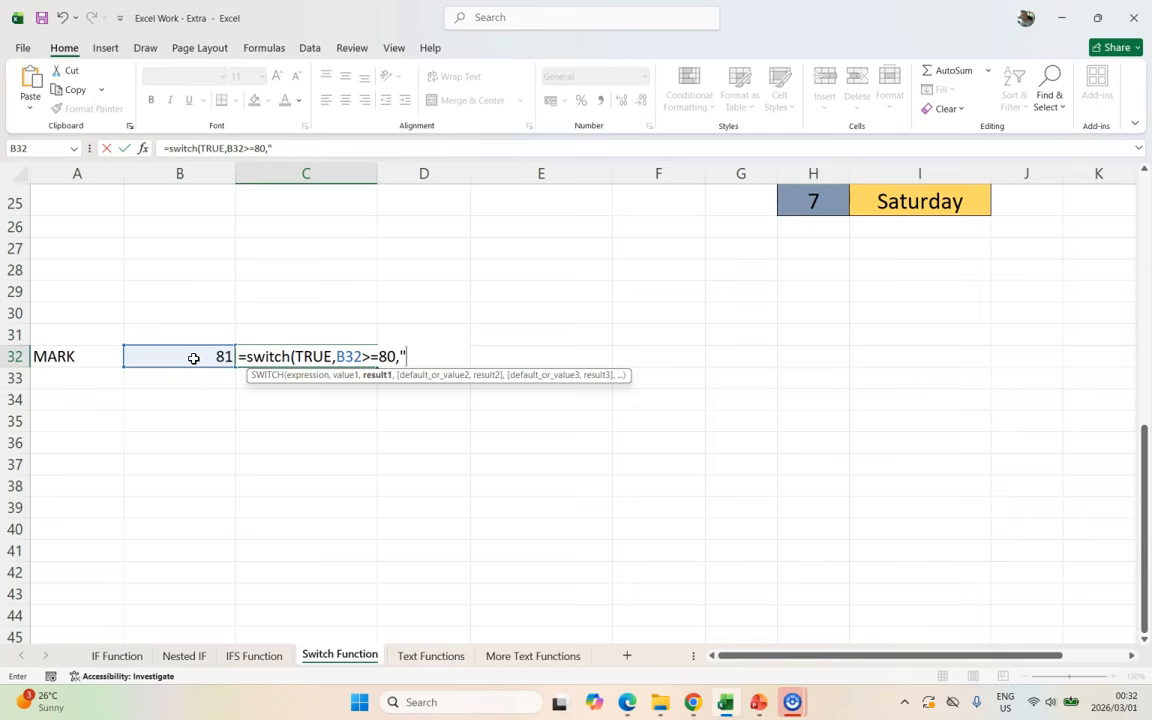
text("A",)
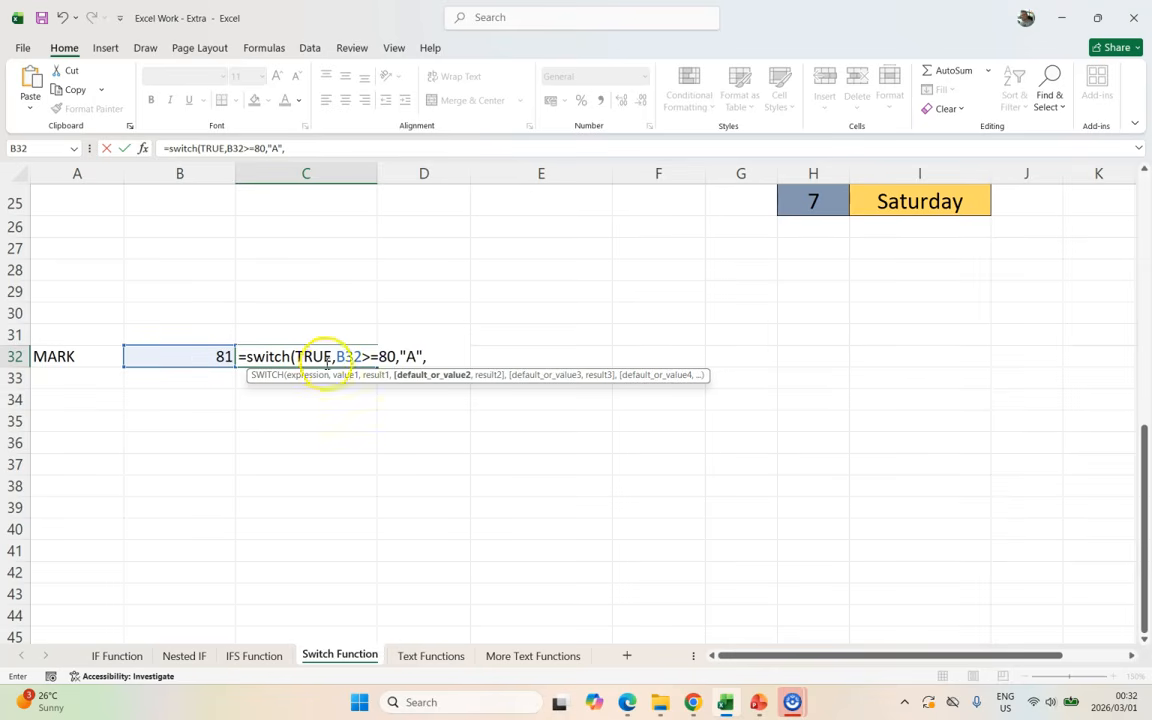
click(204, 357)
text(>=70,"B",)
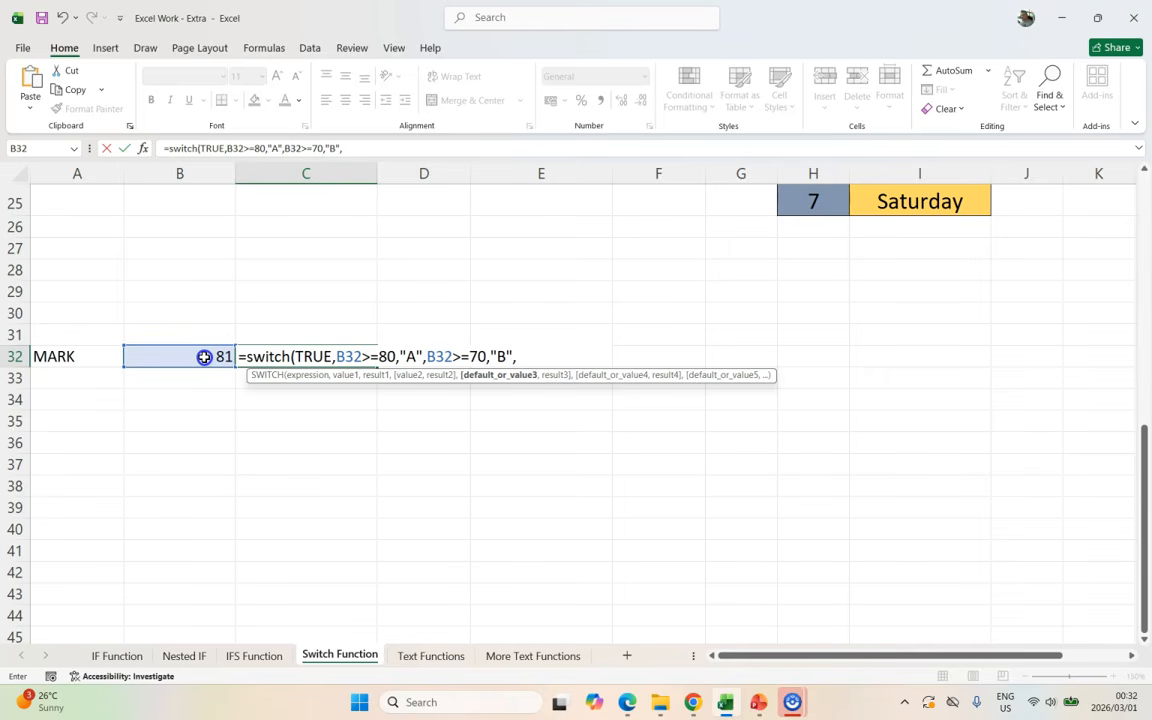
click(204, 357)
text(>)
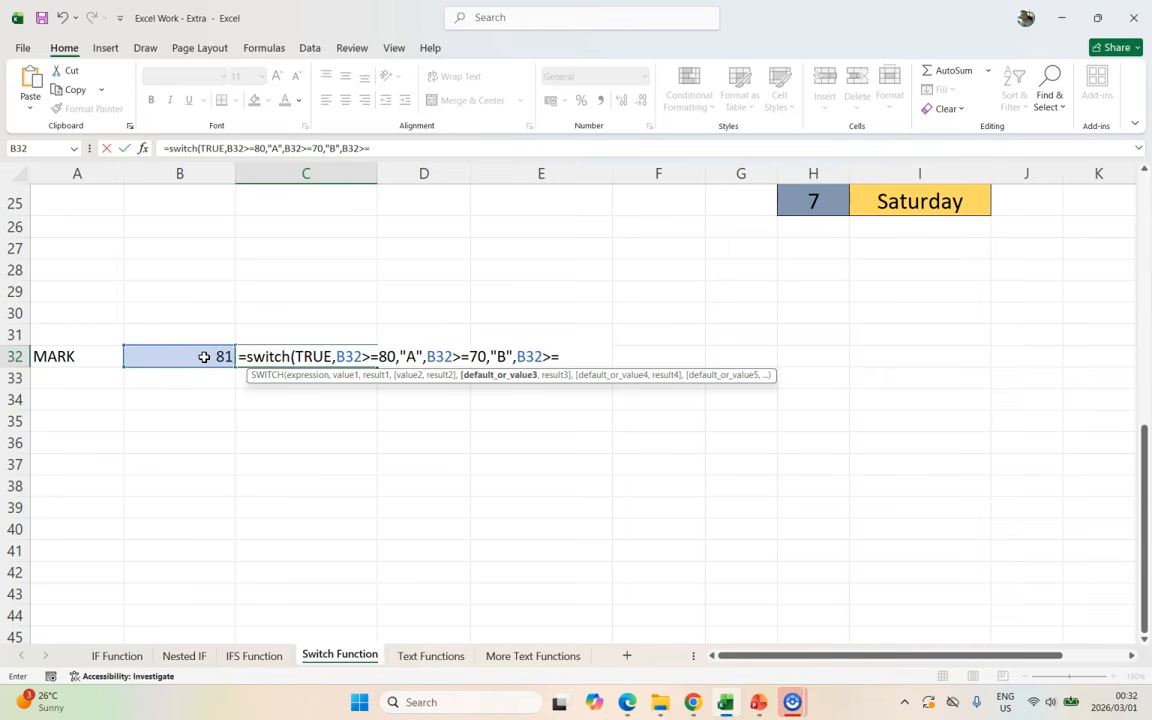
text(=60,"C","Fail"))
Step: Commit the grade formula and test it with a mark of 78 in B32
key(Return)
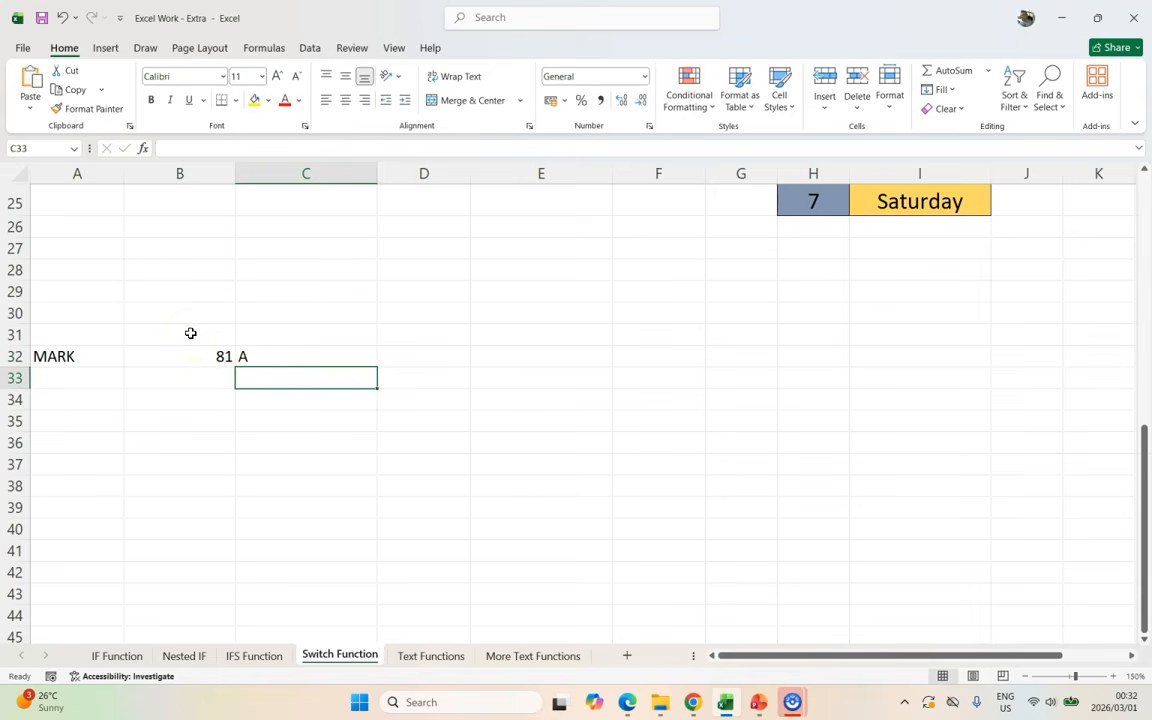
click(283, 352)
click(200, 355)
text(78)
key(Return)
Step: Test marks 65 and 50 in B32, checking C32, then scroll back to the fee table
click(200, 355)
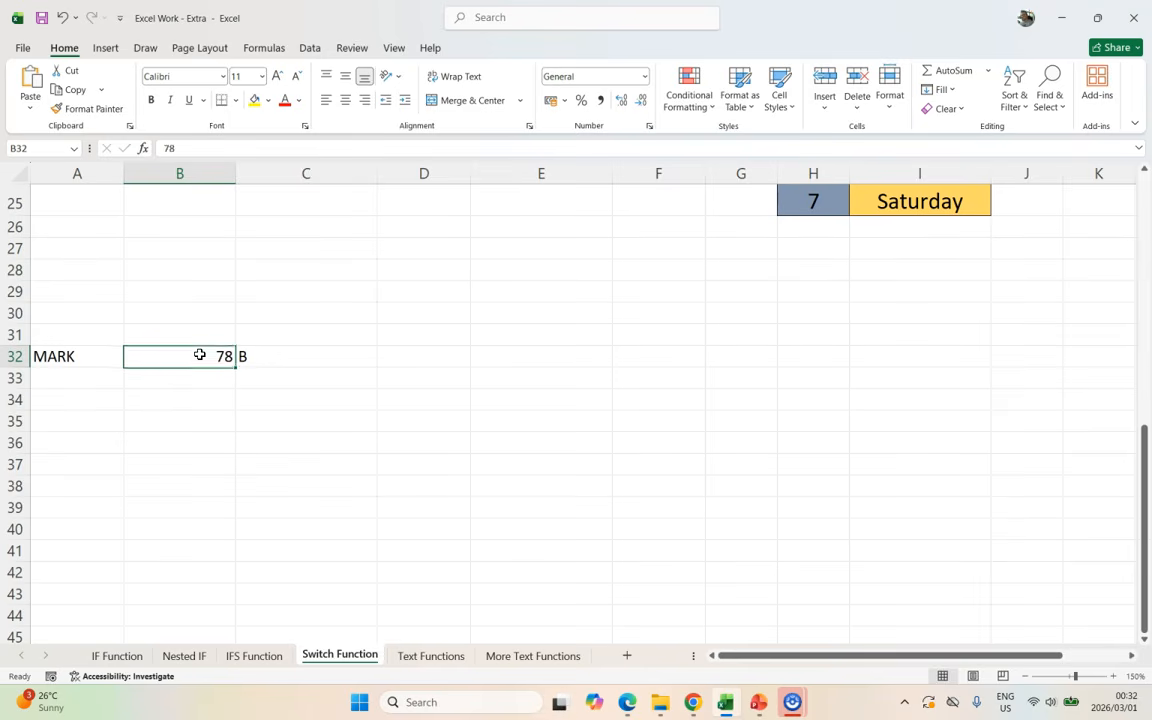
text(65)
key(ctrl+Return)
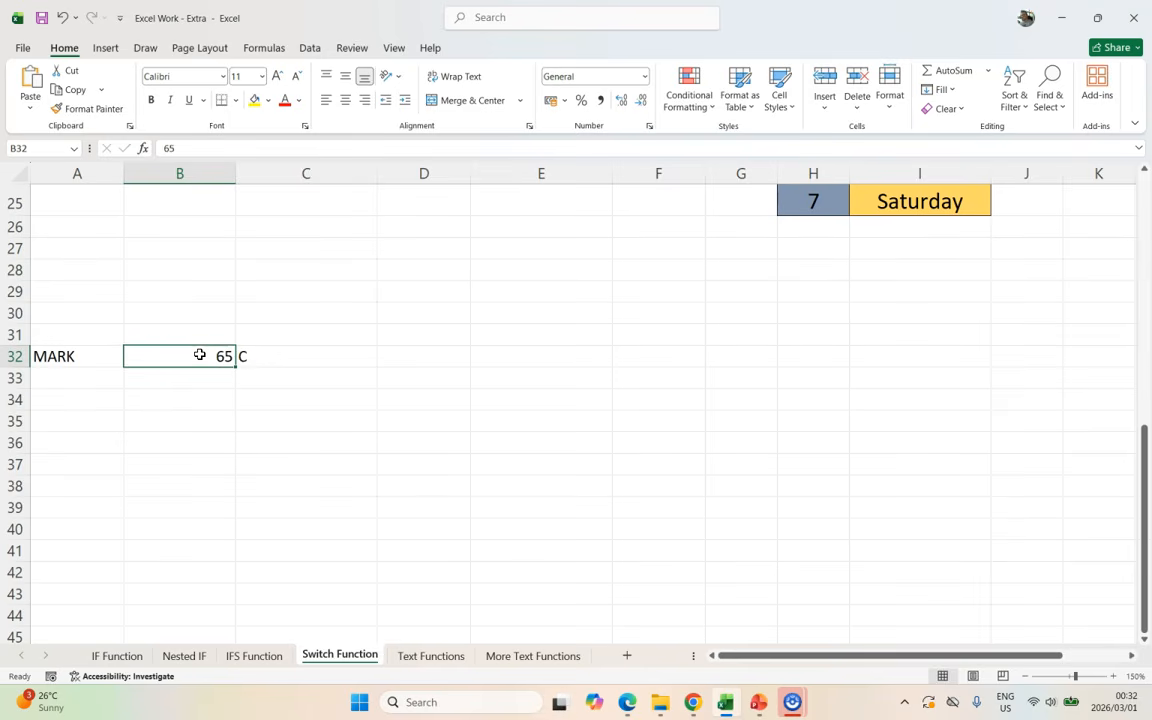
text(50)
key(Return)
click(201, 353)
key(Right)
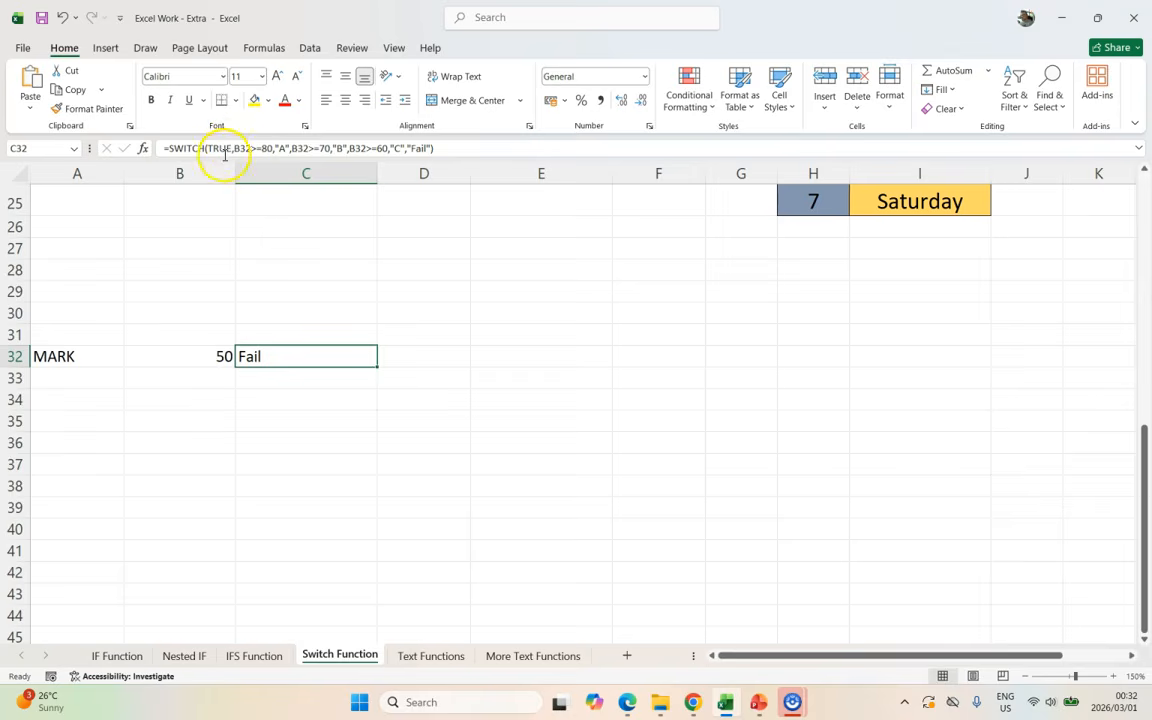
scroll(324, 313, up, 3)
scroll(324, 313, up, 6)
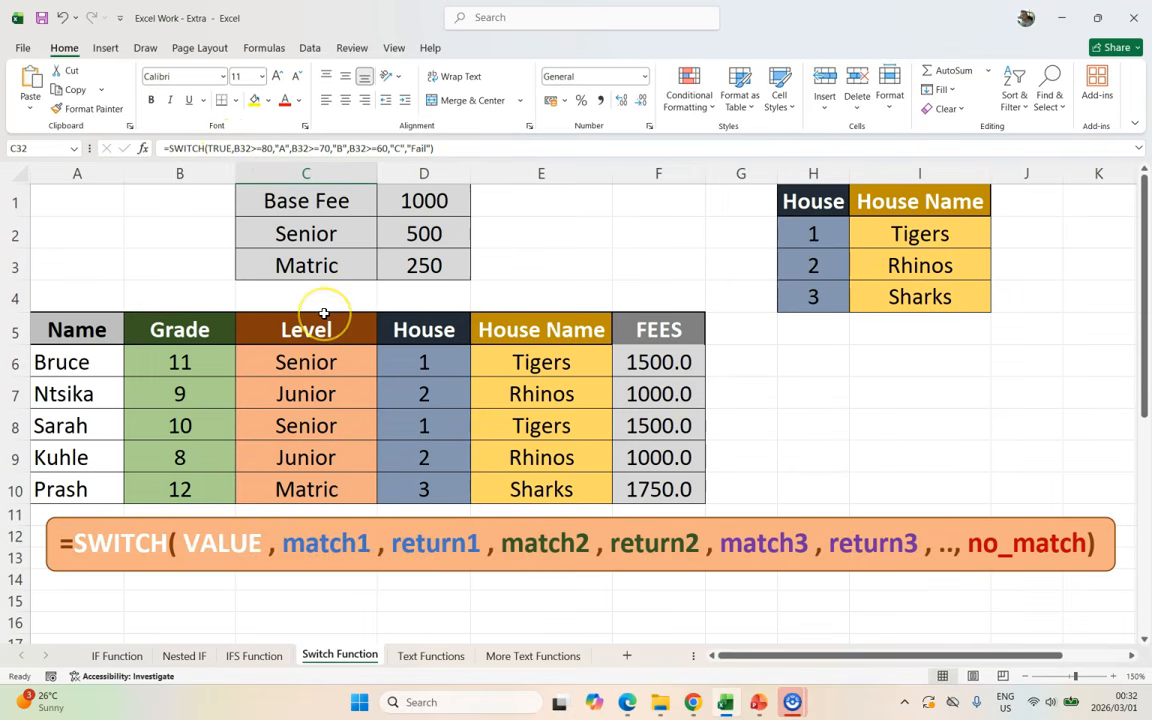